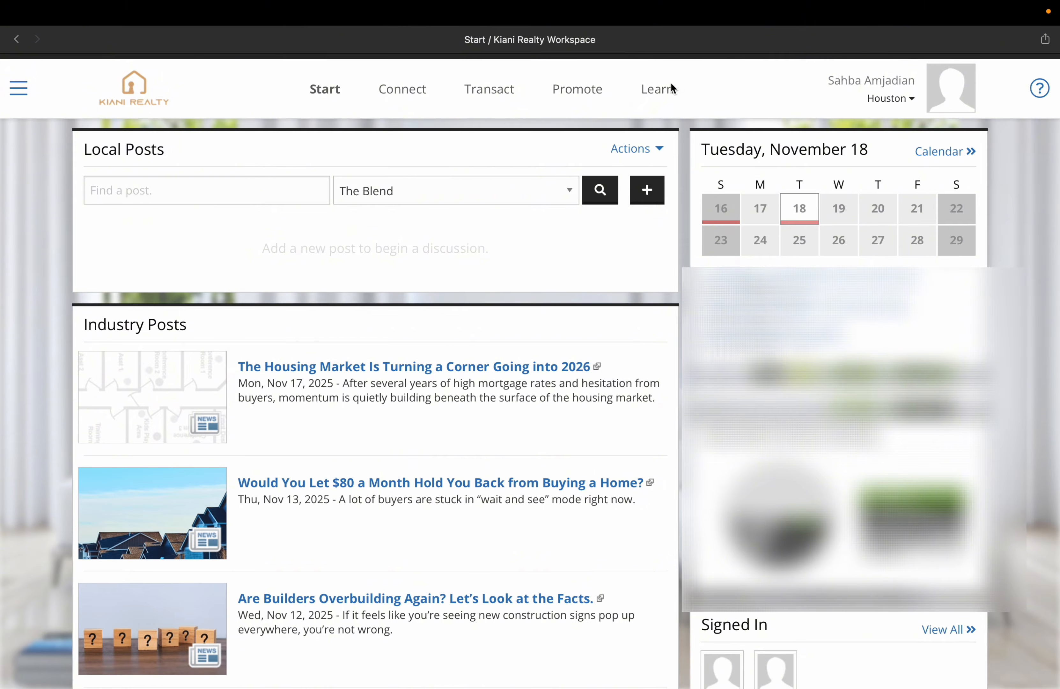
Step: Open the Learning Resources documents from the training resources, then show the full list of shared document folders
click(657, 97)
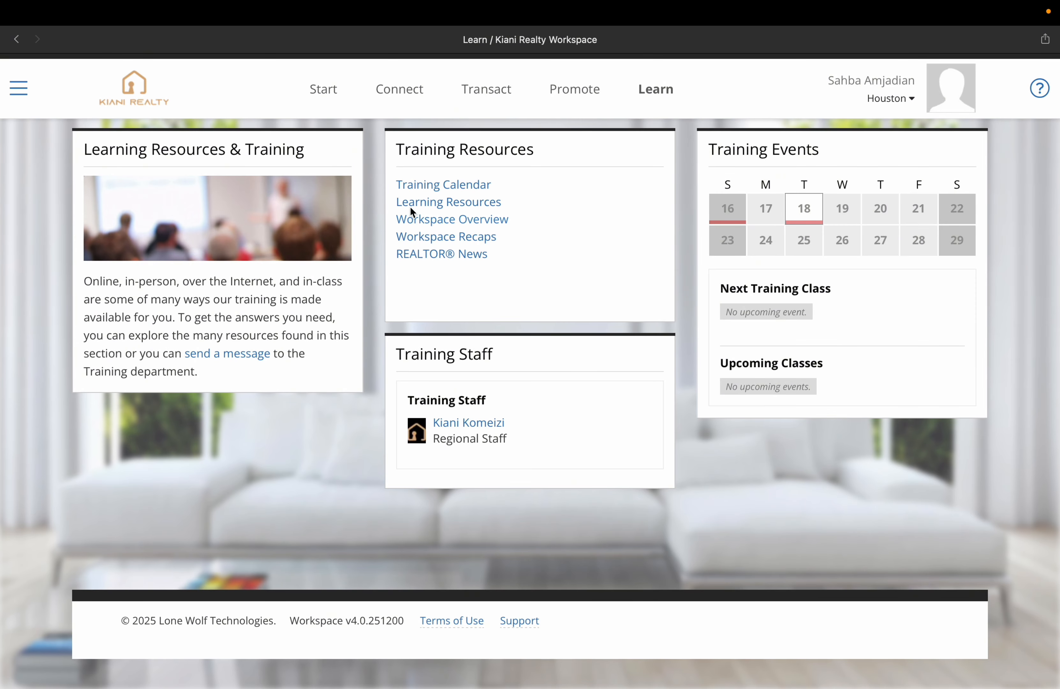
click(444, 205)
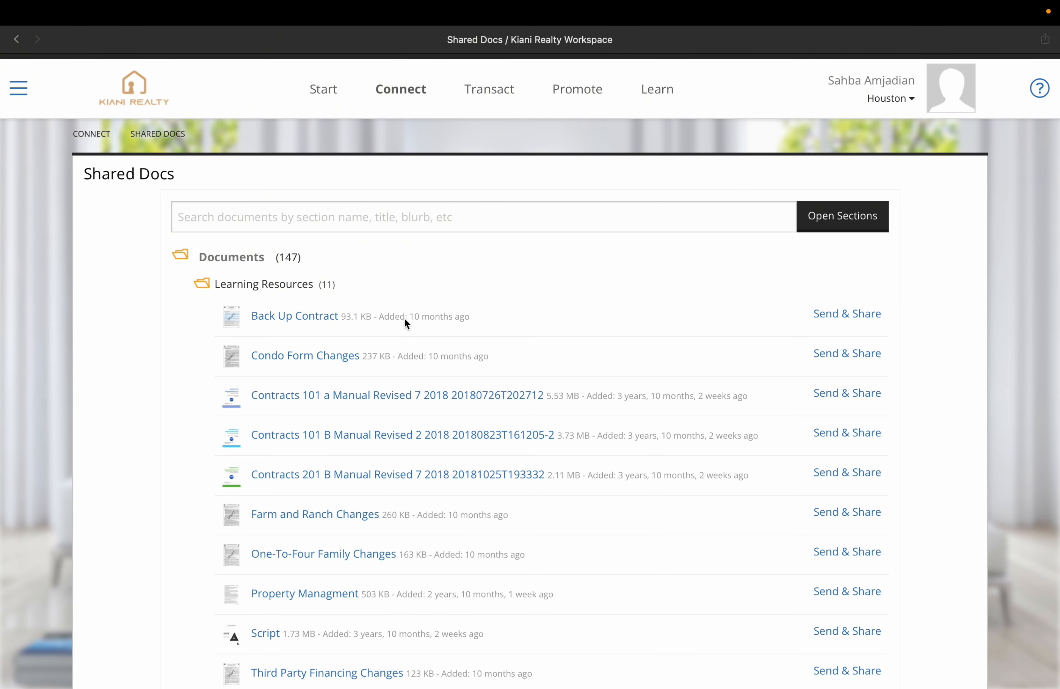
click(232, 287)
click(262, 258)
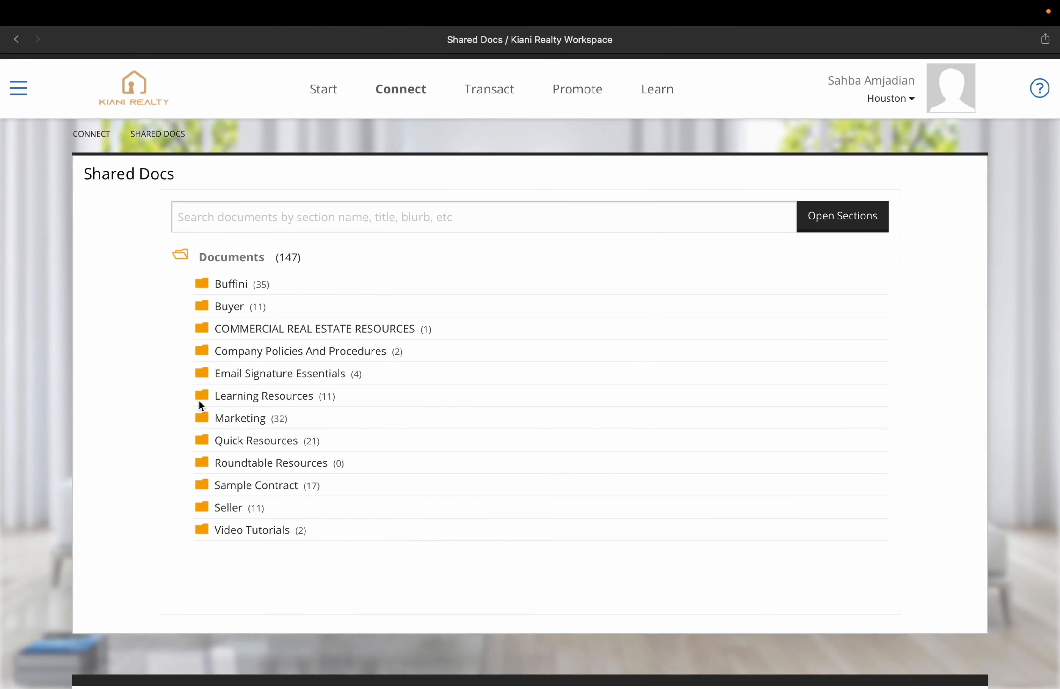
Step: Browse the Email Signature Essentials, Marketing and Learning Resources folders in the shared documents
click(332, 372)
scroll(351, 439, down, 2)
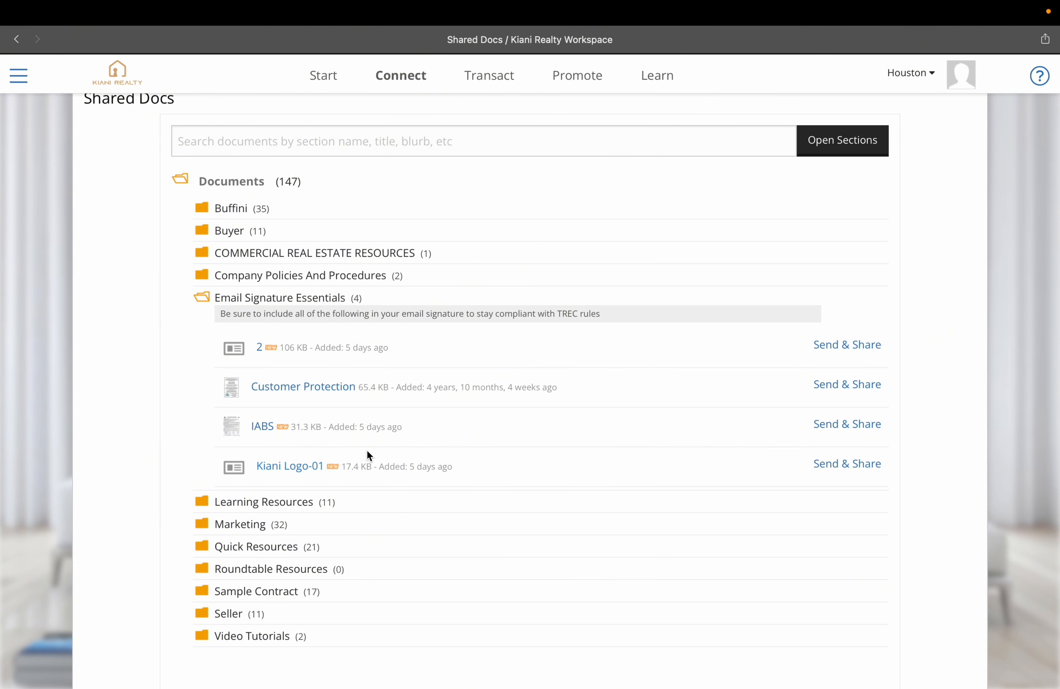
scroll(364, 452, down, 2)
click(264, 482)
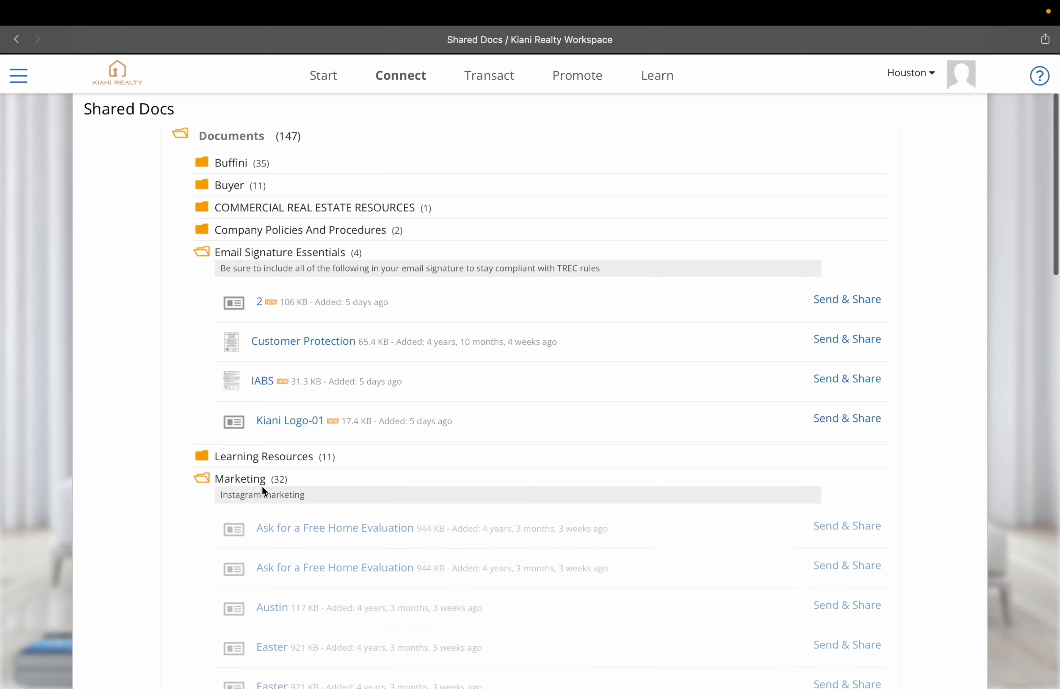
scroll(262, 485, down, 3)
click(308, 351)
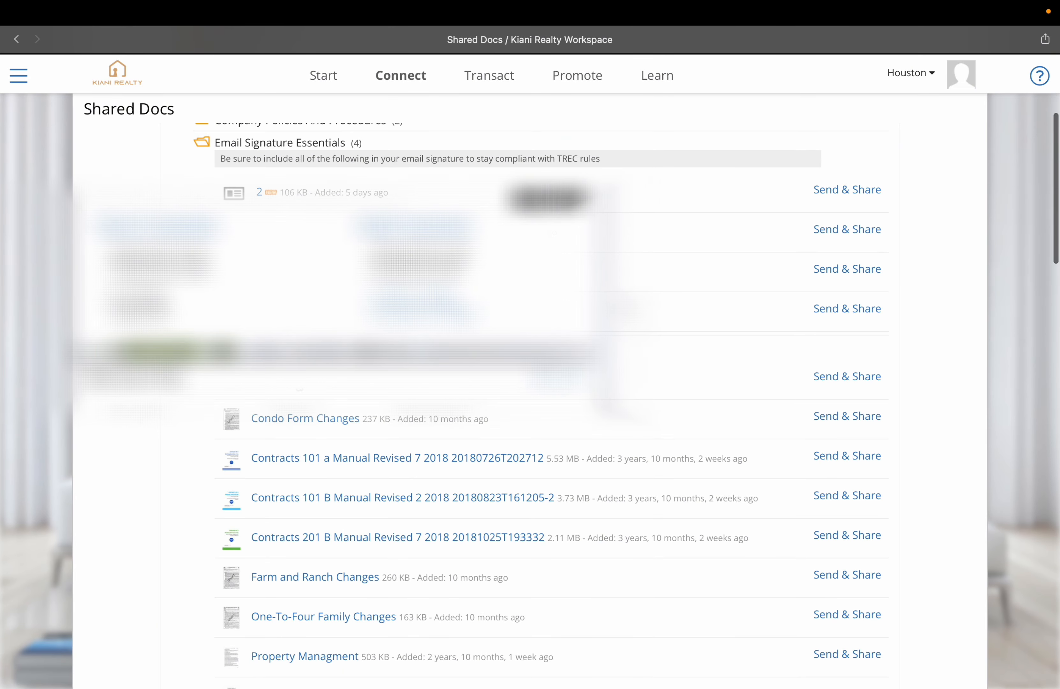
Step: Start a new Residential transaction of the Sale type in the Start phase, representing the Buyer
click(490, 77)
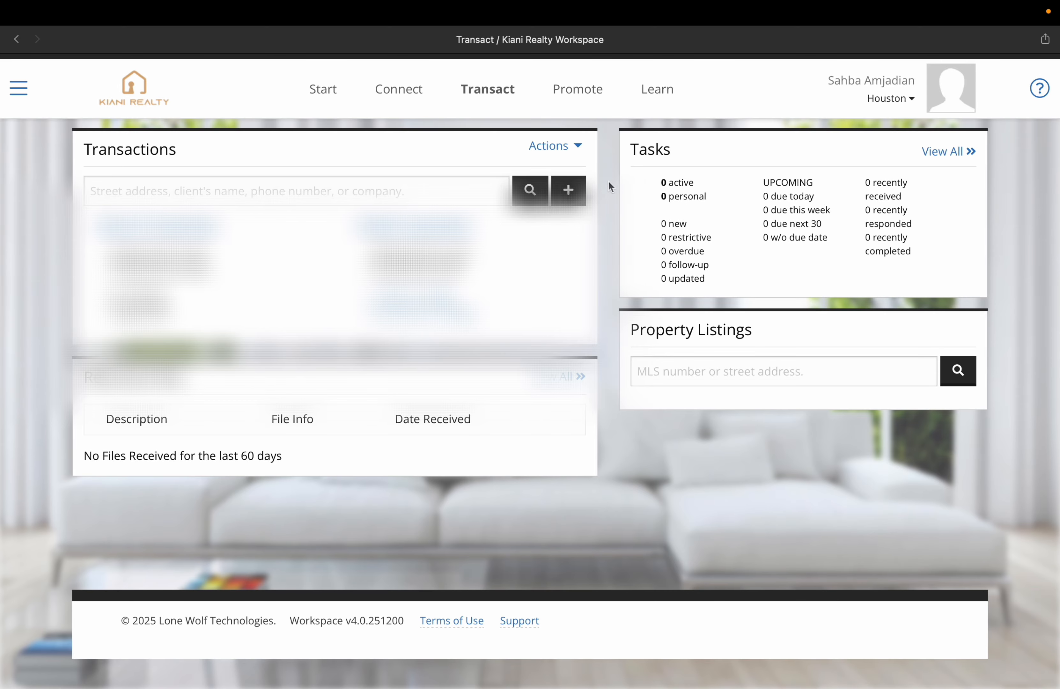
click(568, 189)
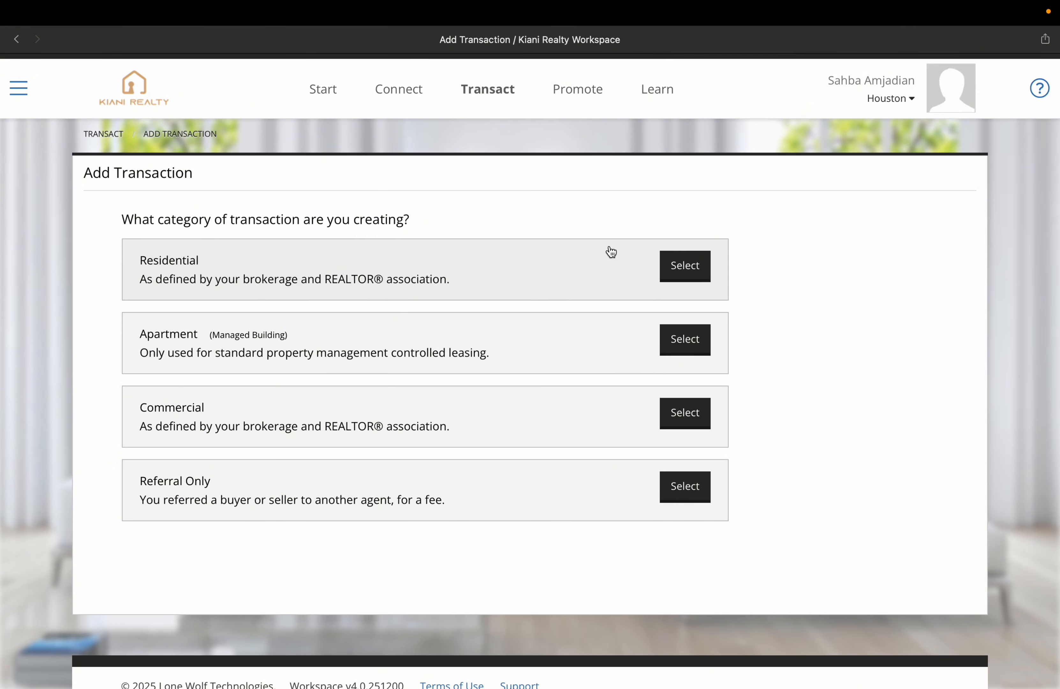
click(695, 277)
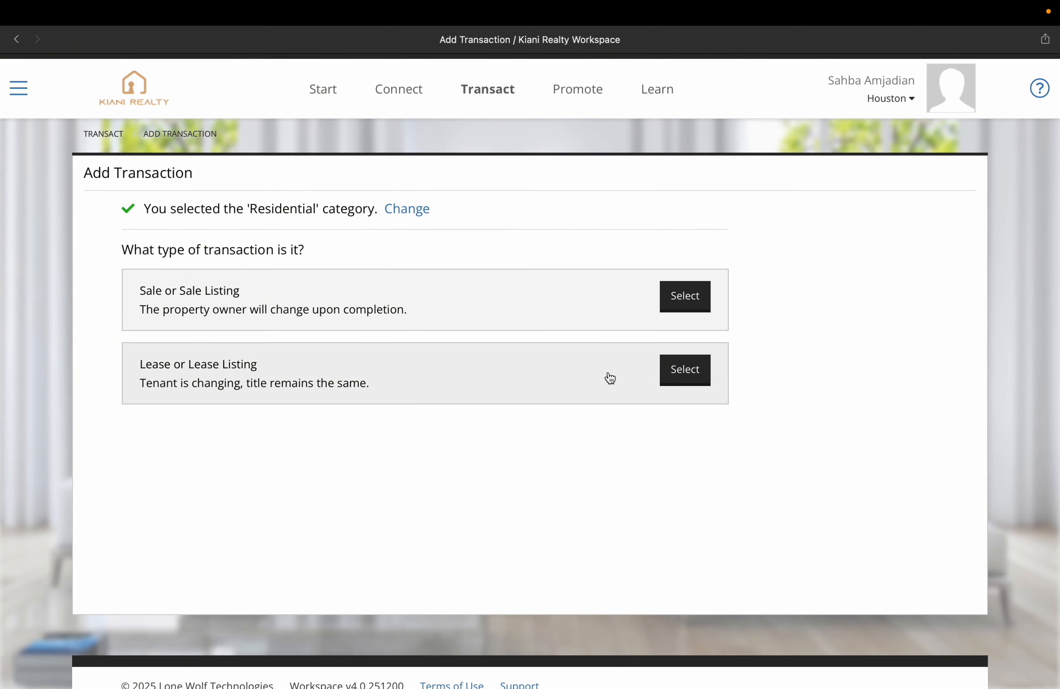
click(683, 293)
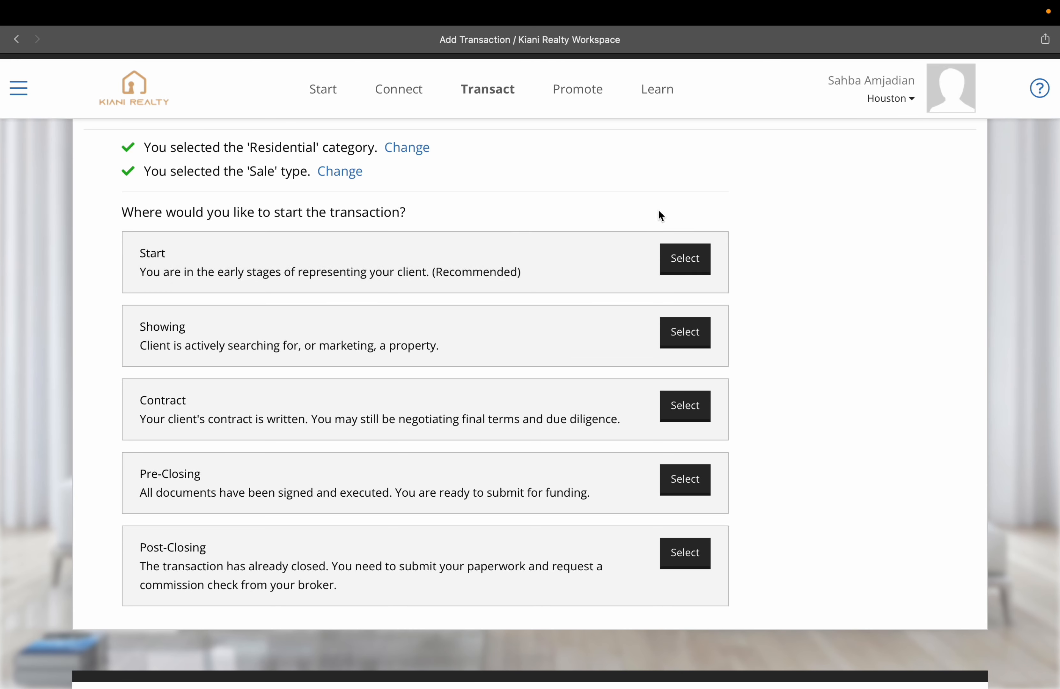
click(665, 273)
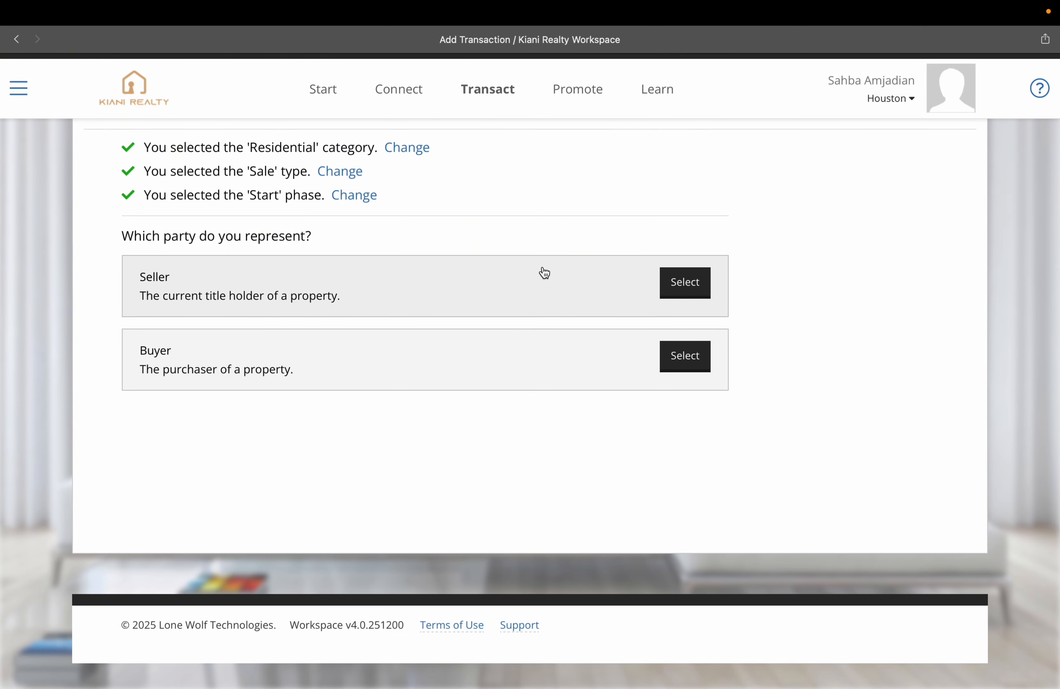
click(692, 359)
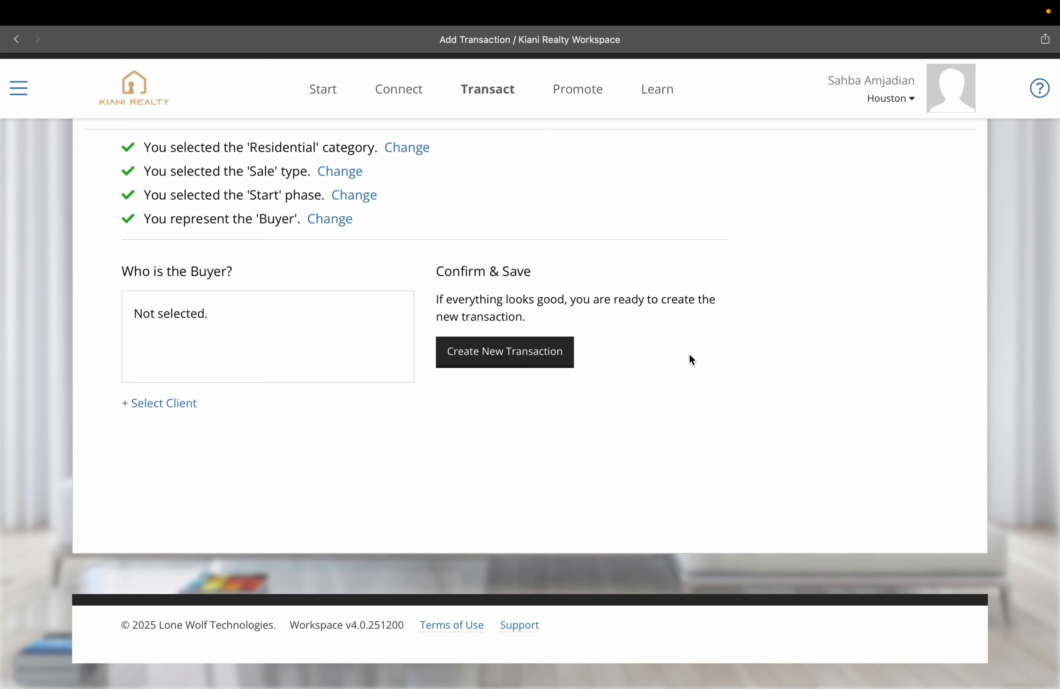
Step: Find the client by first and last name, select the existing contact as the buyer, and create the transaction
click(184, 404)
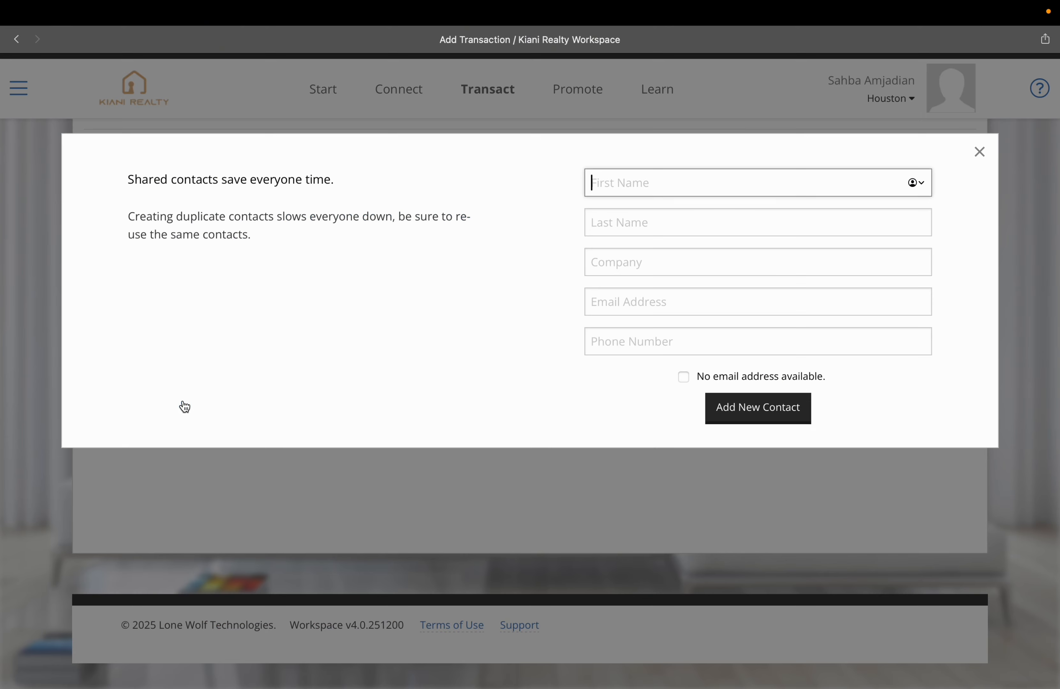
text(Jon)
click(798, 210)
text(Doe)
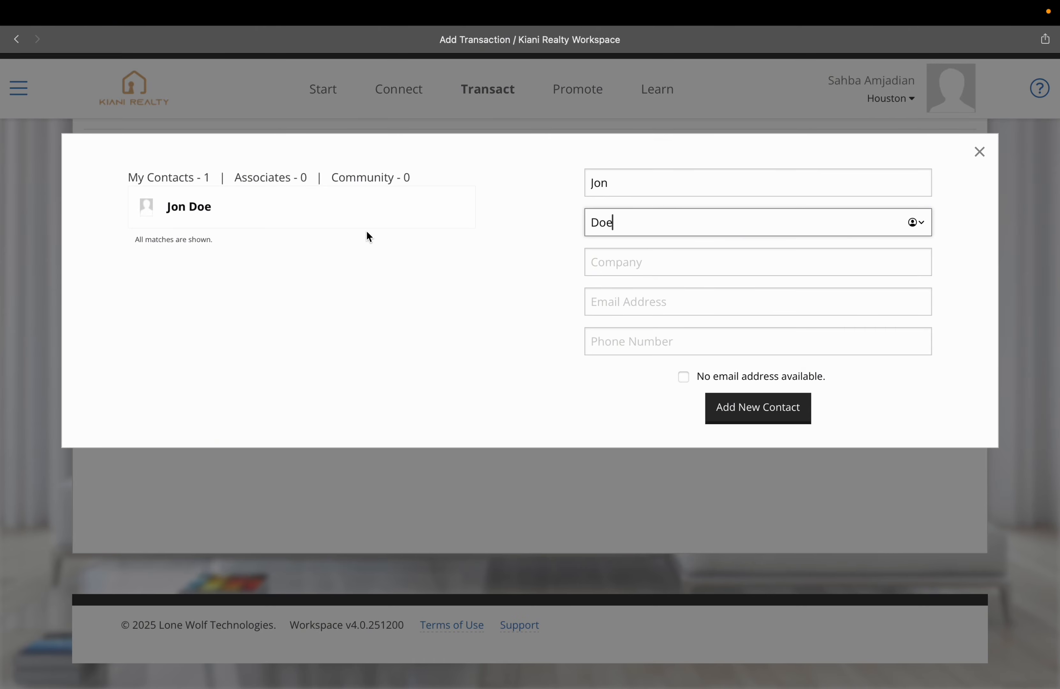
click(350, 215)
drag(688, 282, 525, 279)
click(579, 312)
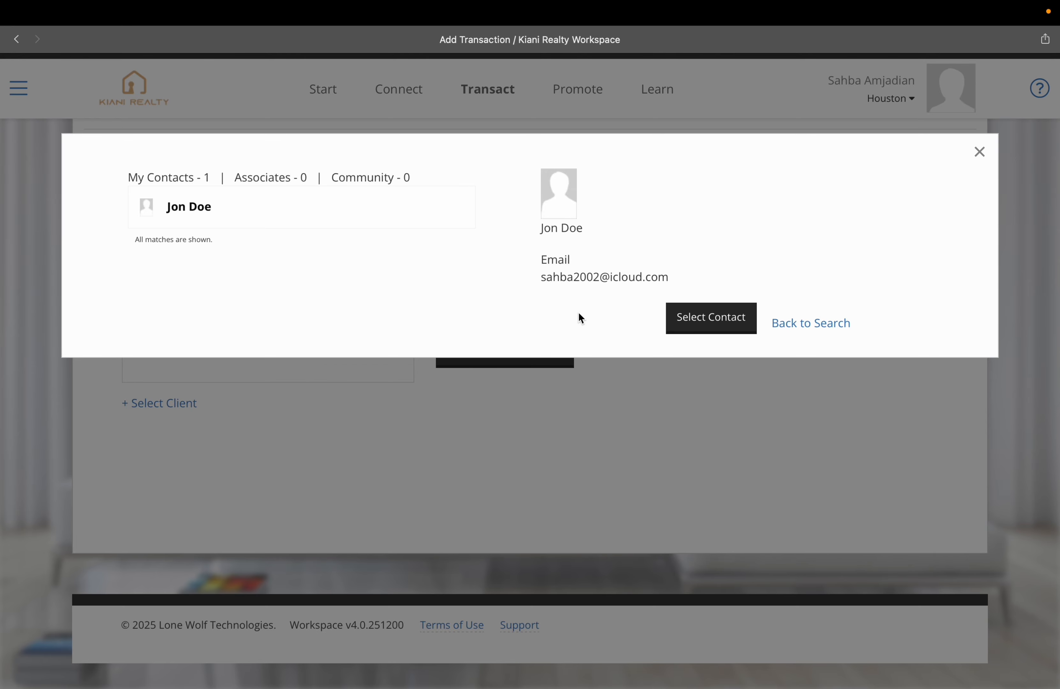
click(721, 326)
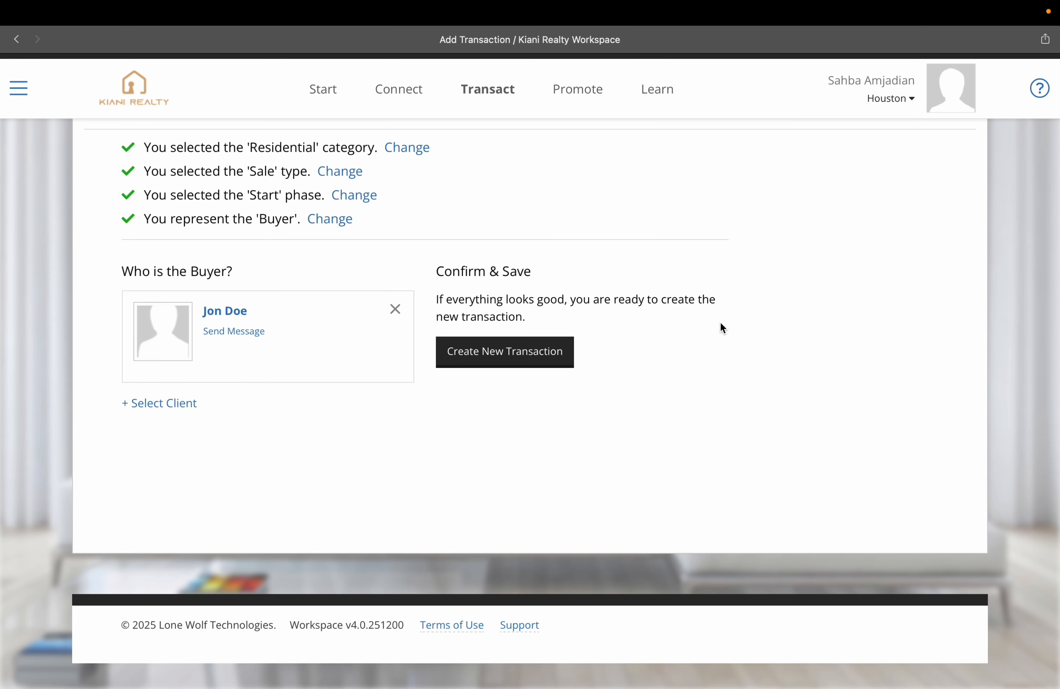
click(516, 350)
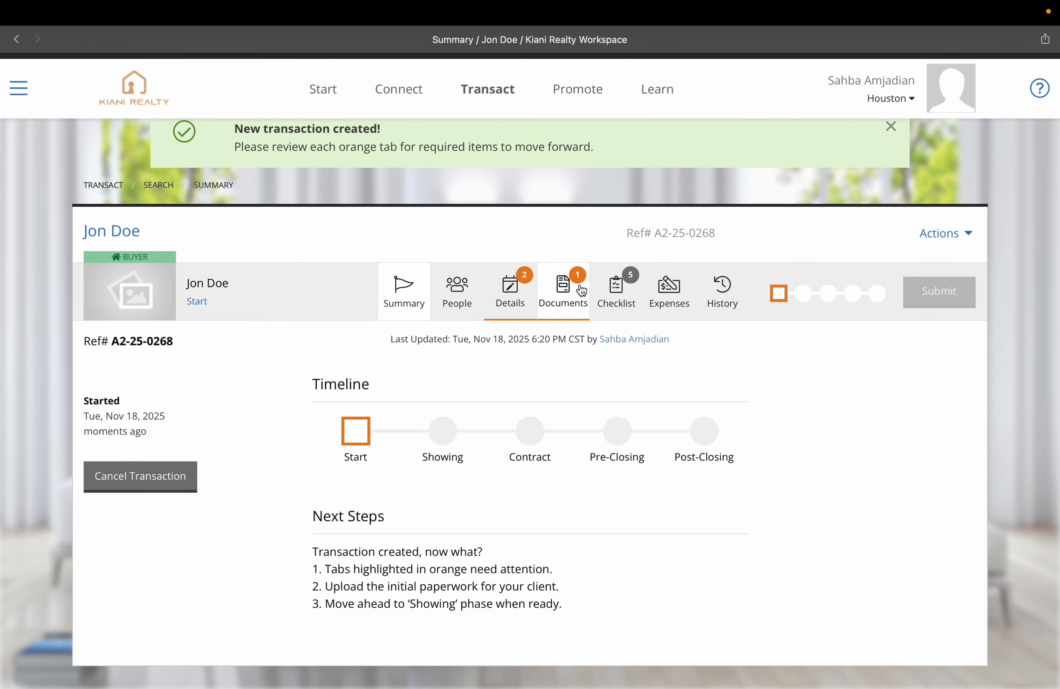
Step: Complete the required transaction details: client start date 11/7/2025 and No for another party receiving a referral fee
click(530, 294)
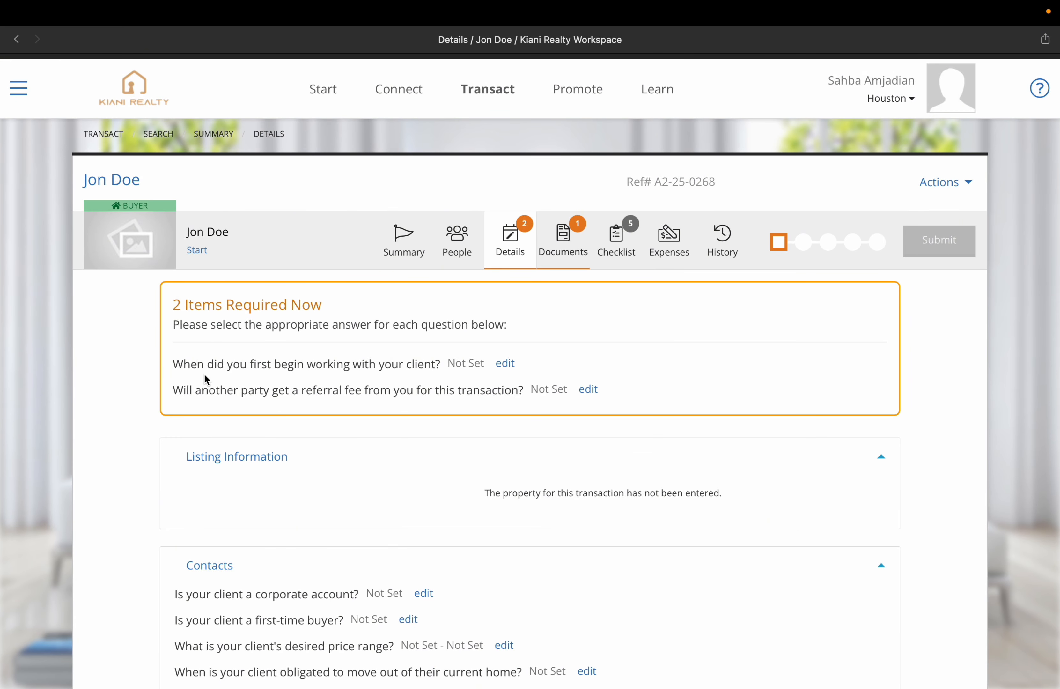
click(506, 363)
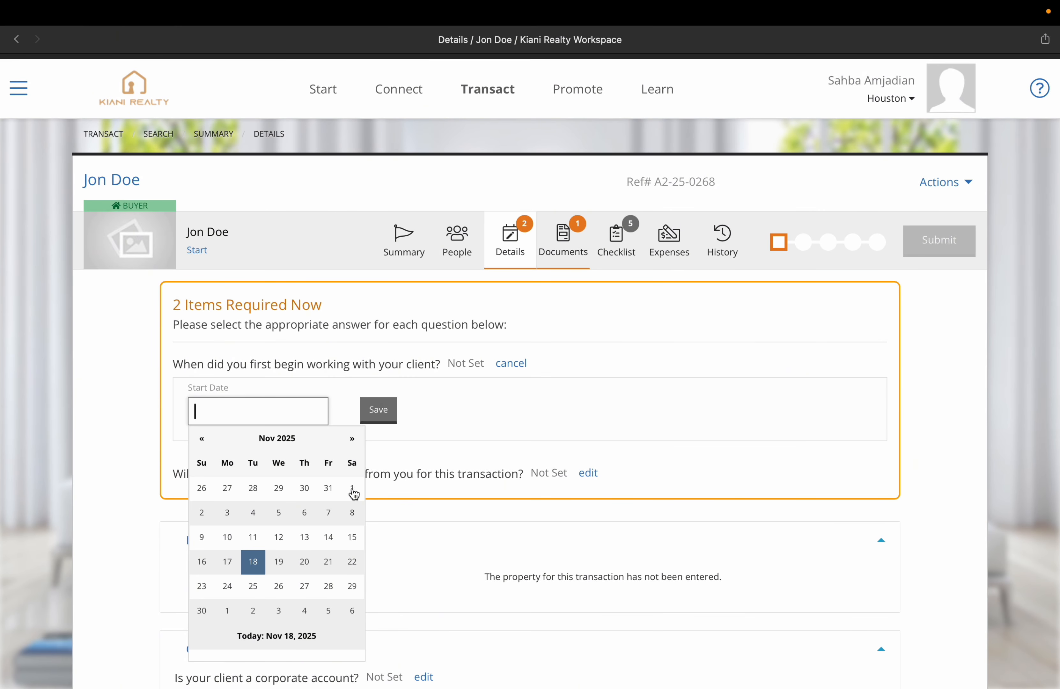
click(329, 512)
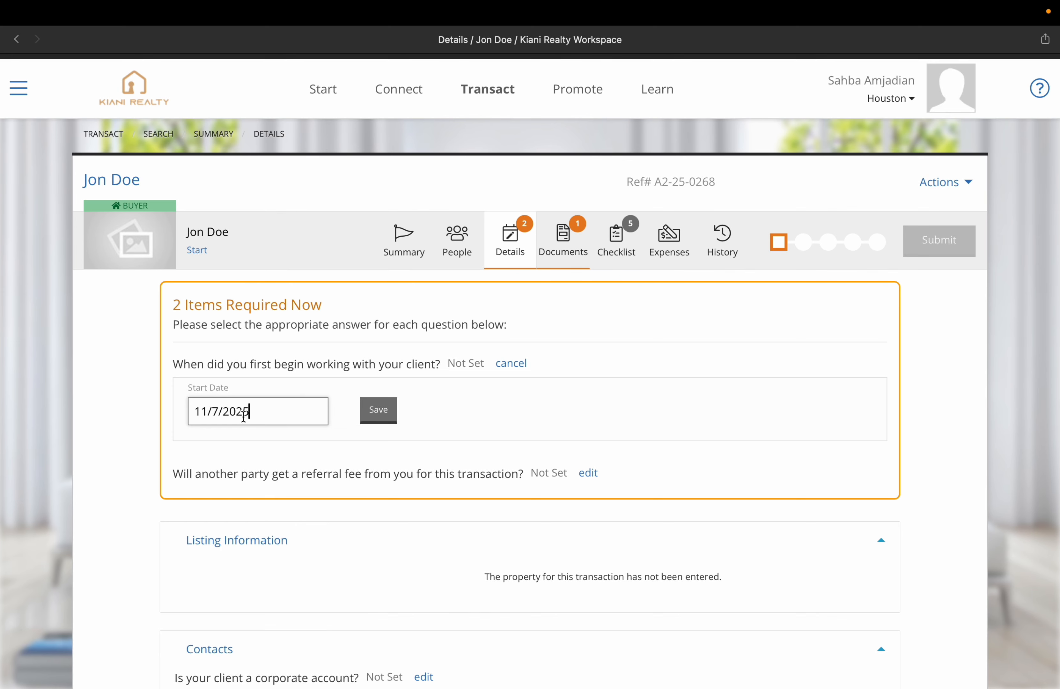
click(379, 411)
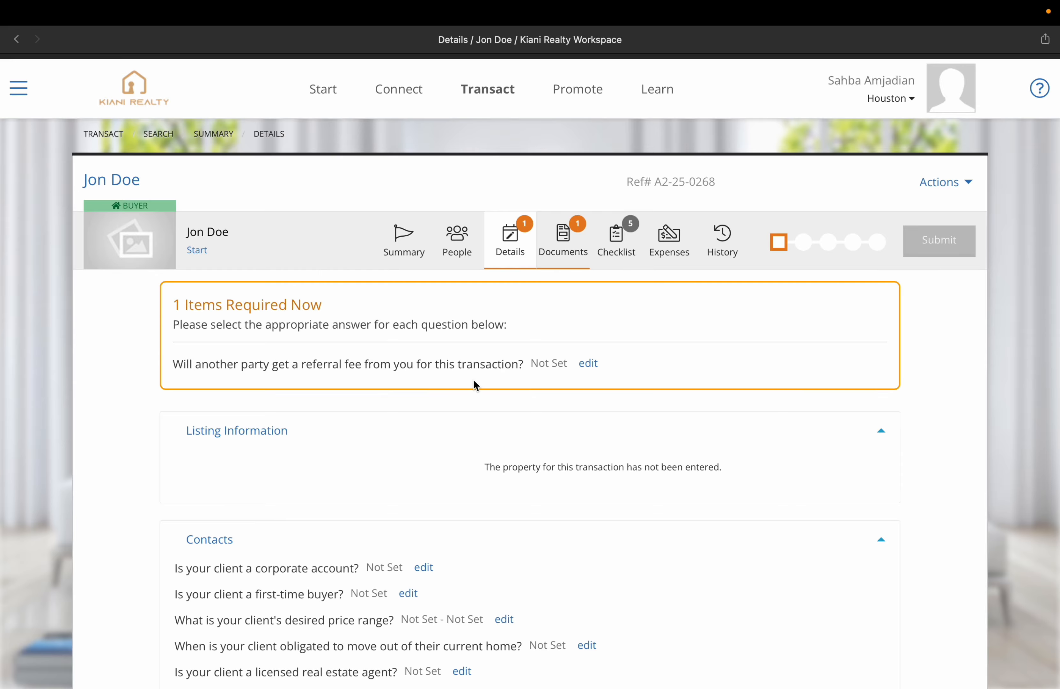
click(590, 363)
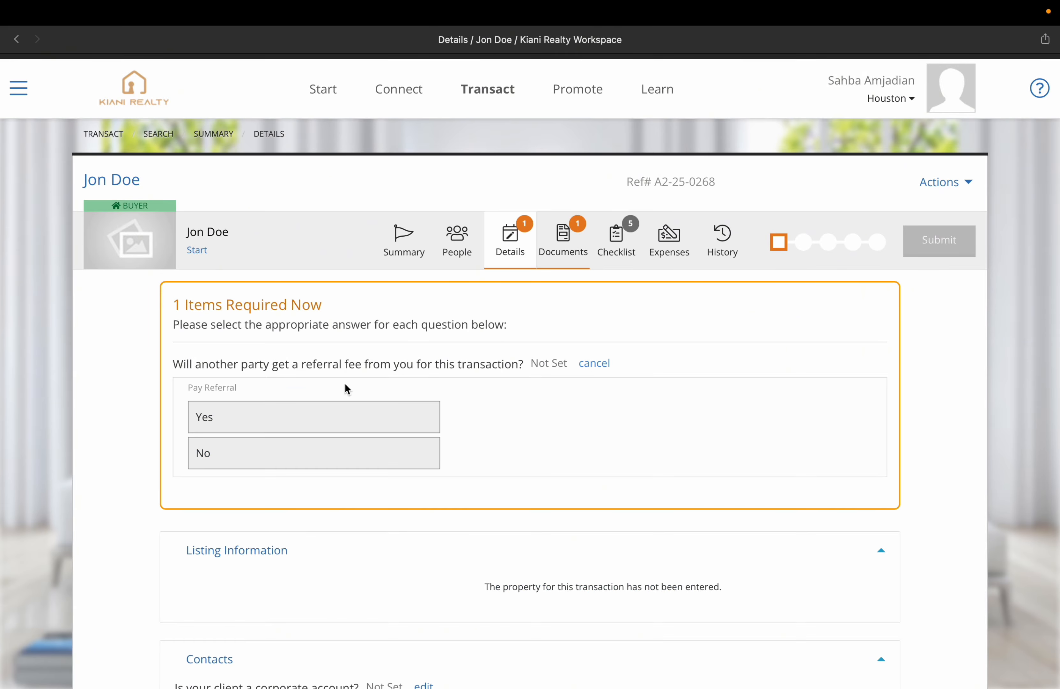
click(283, 460)
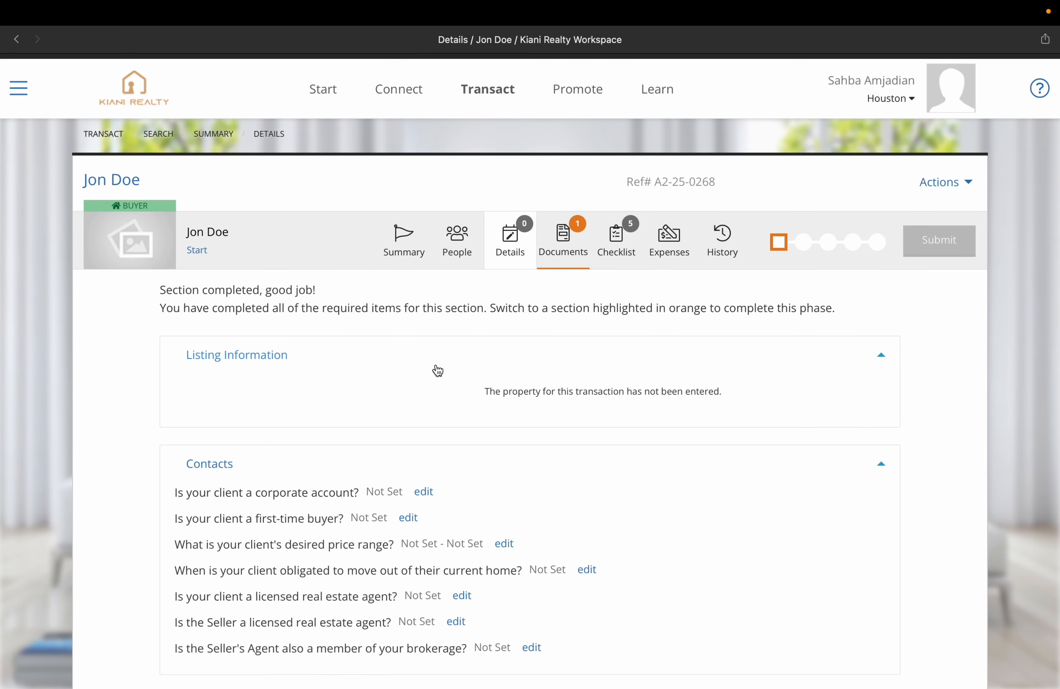
Step: Upload Blank IABS.pdf from the computer for the transaction's Information about Brokerage Services document
scroll(627, 371, down, 5)
scroll(626, 370, down, 7)
scroll(627, 370, up, 9)
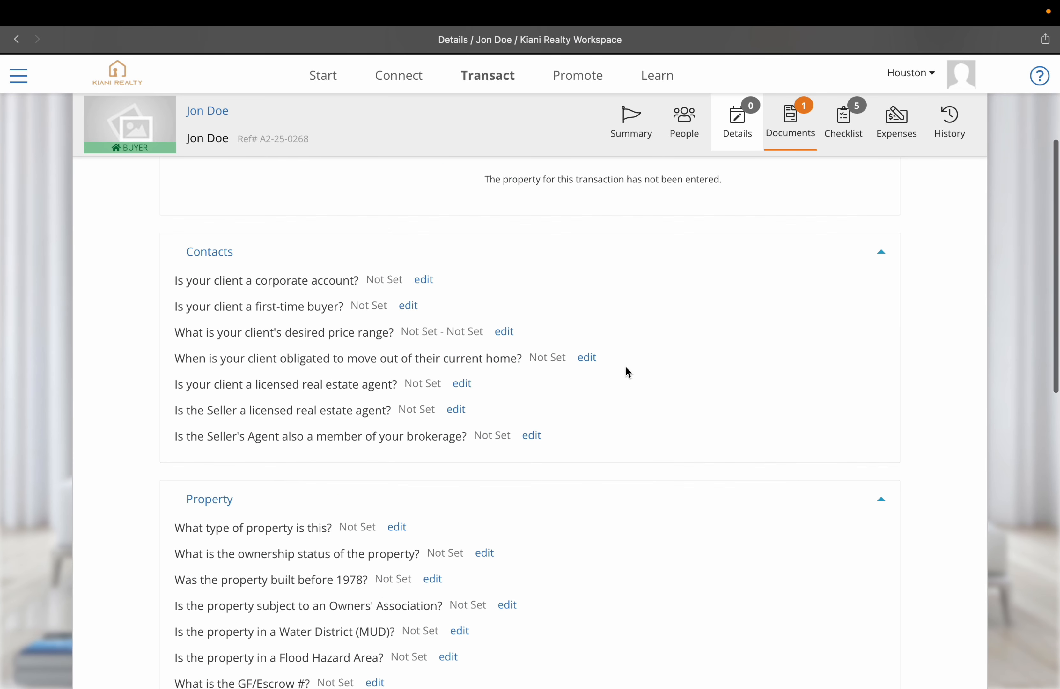
scroll(577, 452, up, 4)
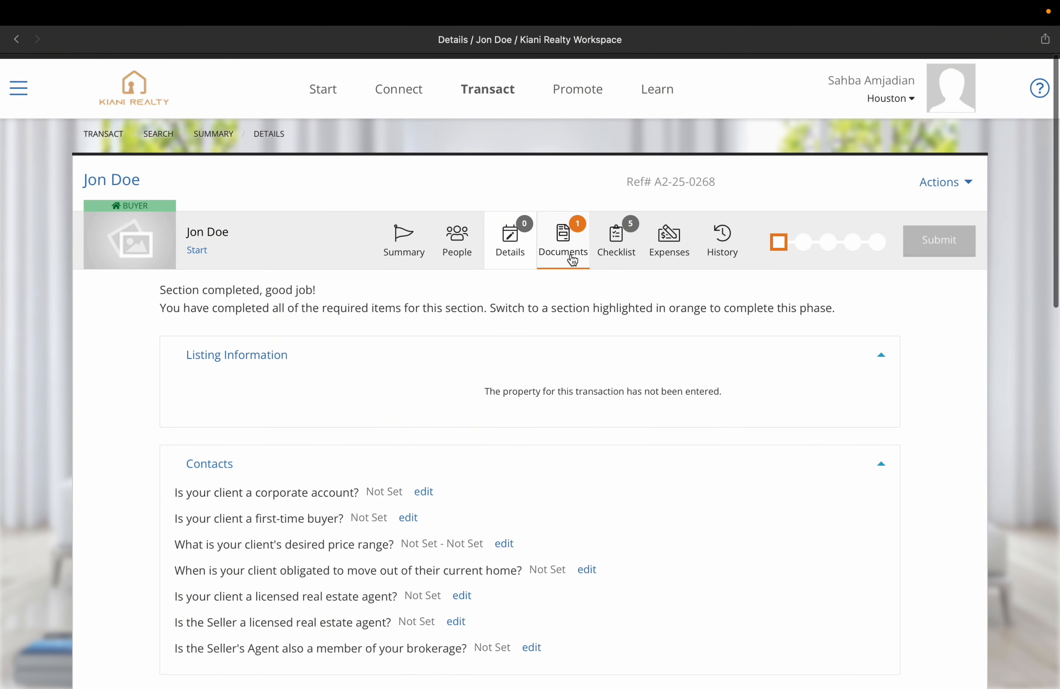
click(563, 264)
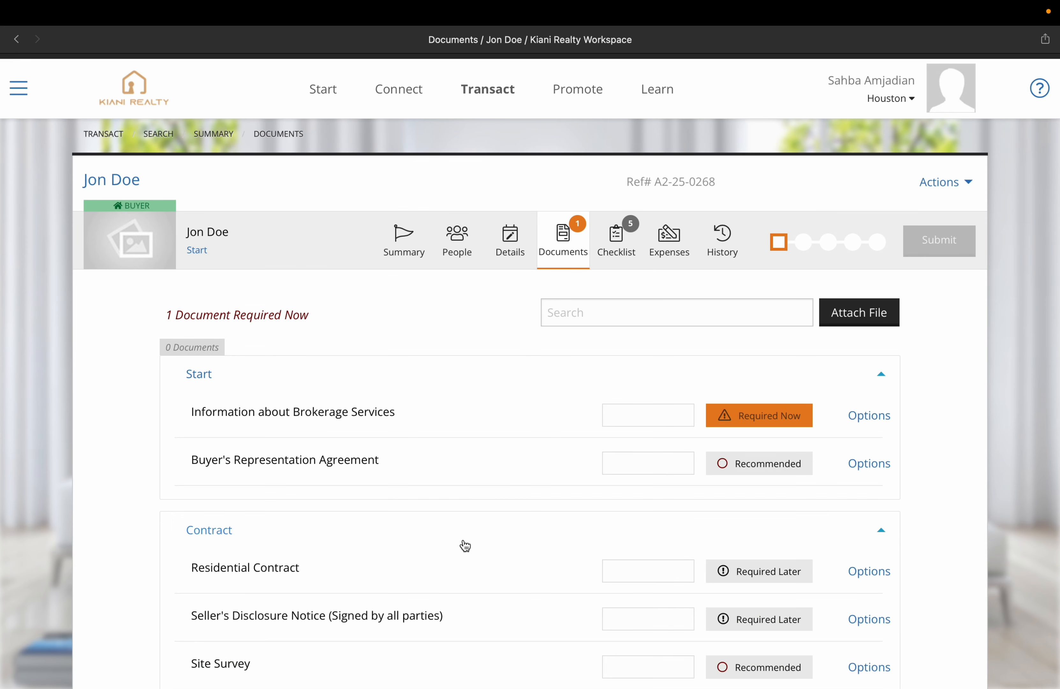
scroll(465, 545, down, 2)
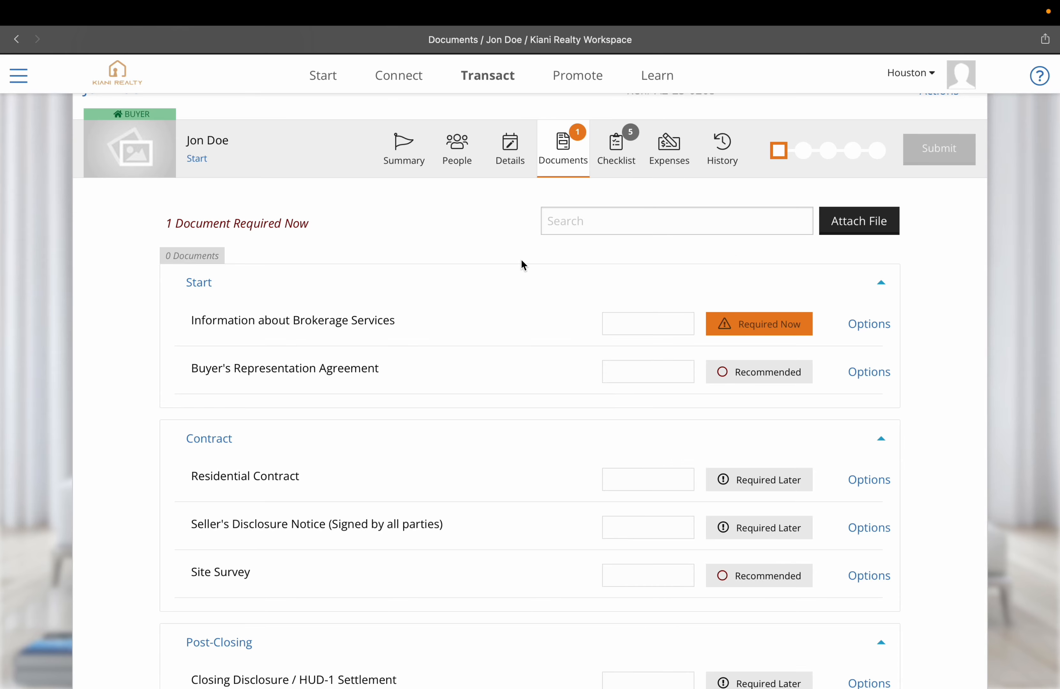
click(874, 324)
click(898, 363)
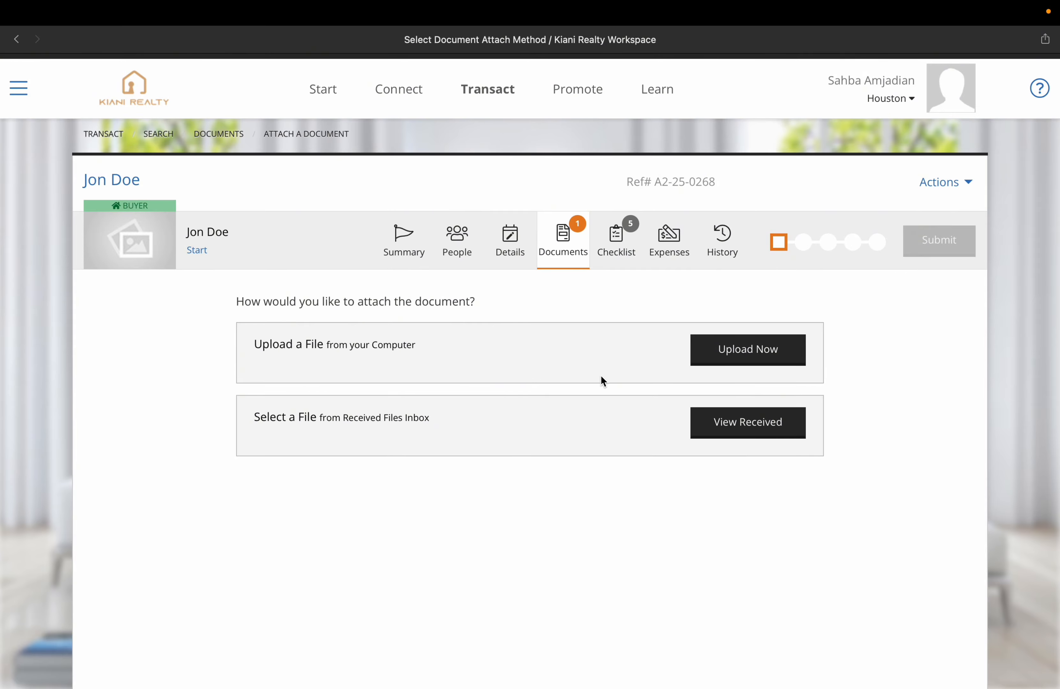
click(747, 360)
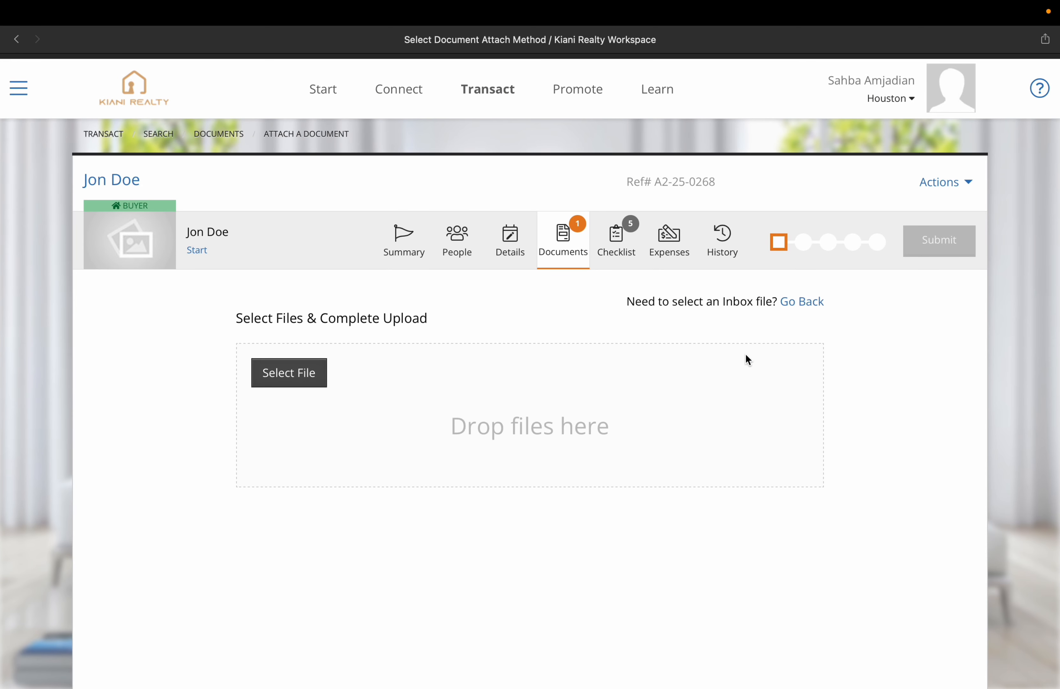
click(287, 359)
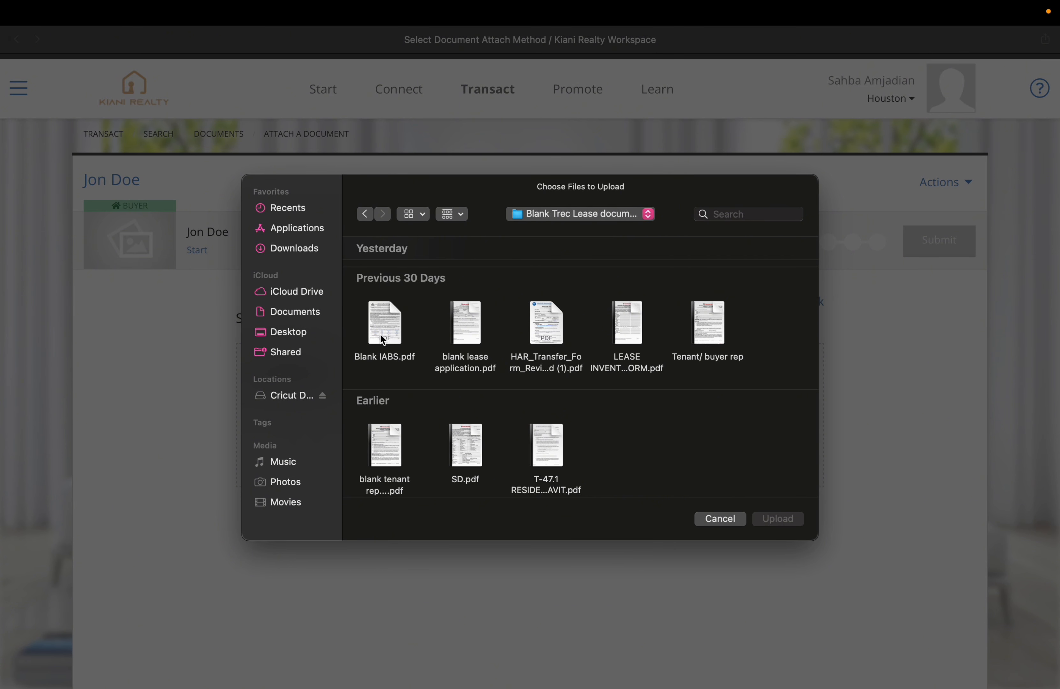
double_click(387, 321)
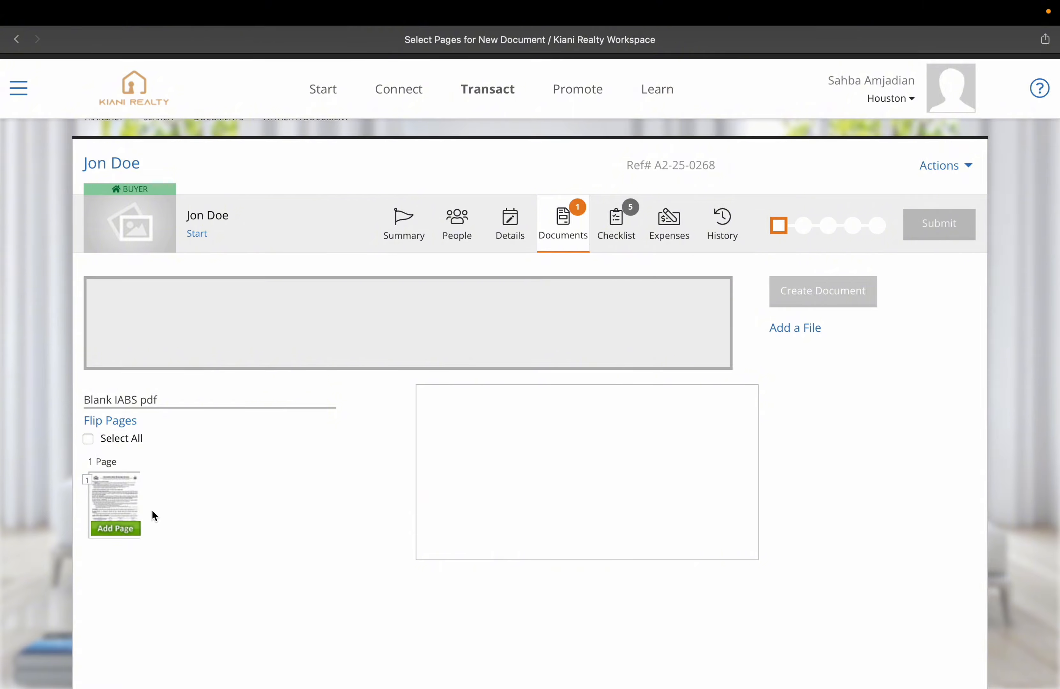
Step: Add the single page of the uploaded Blank IABS file and create the Information about Brokerage Services document from it
click(125, 528)
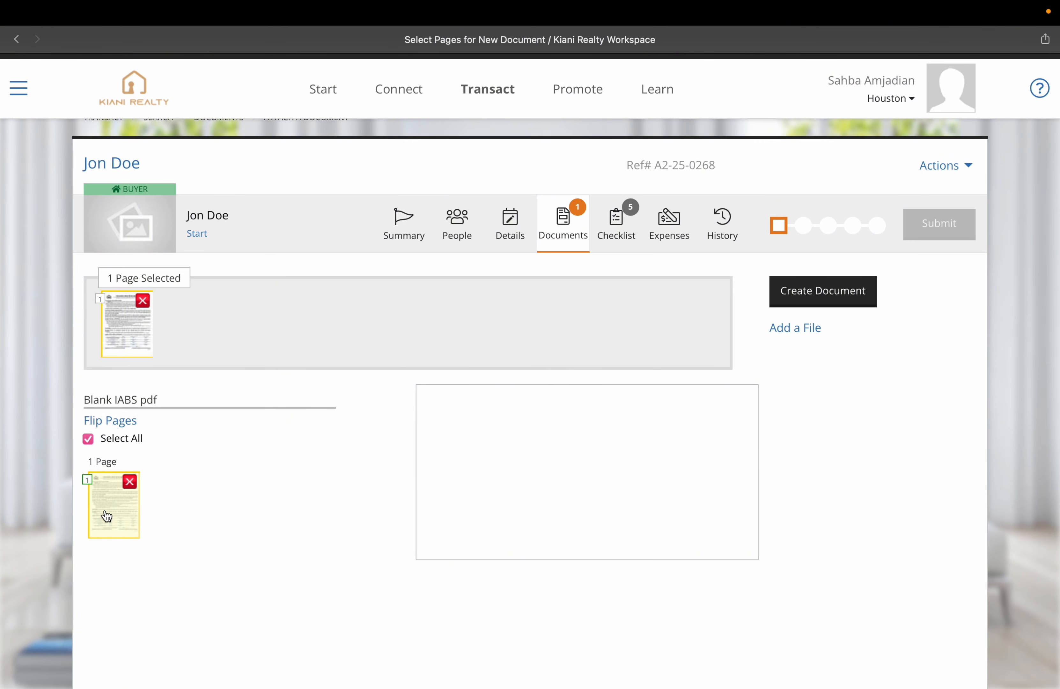
scroll(349, 525, down, 4)
scroll(349, 525, up, 2)
scroll(349, 525, down, 3)
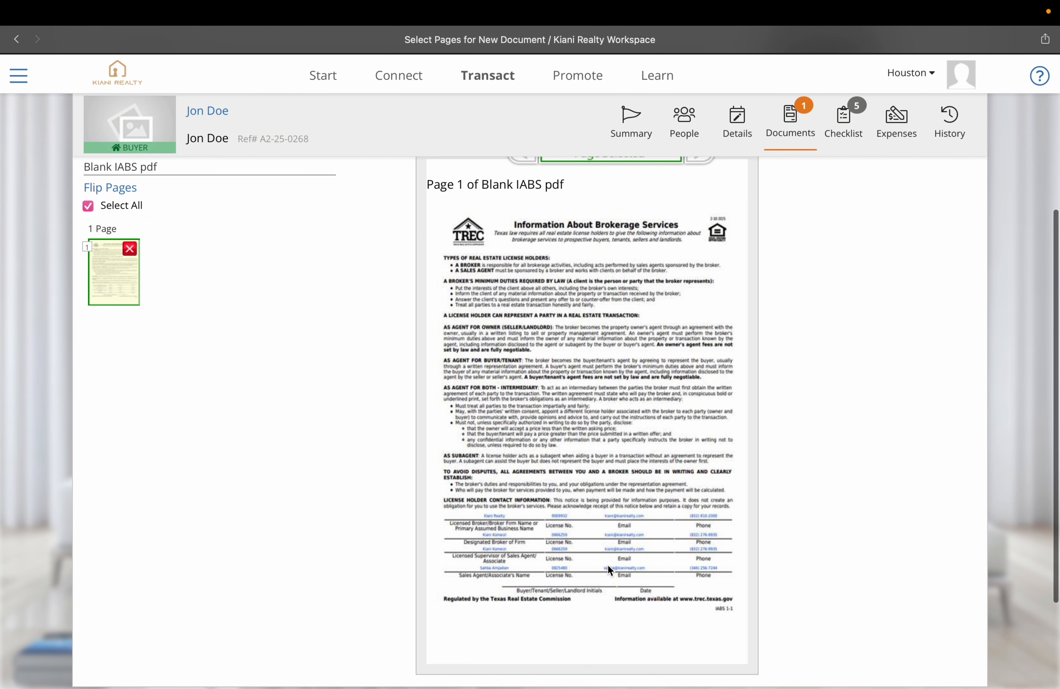
scroll(429, 482, up, 5)
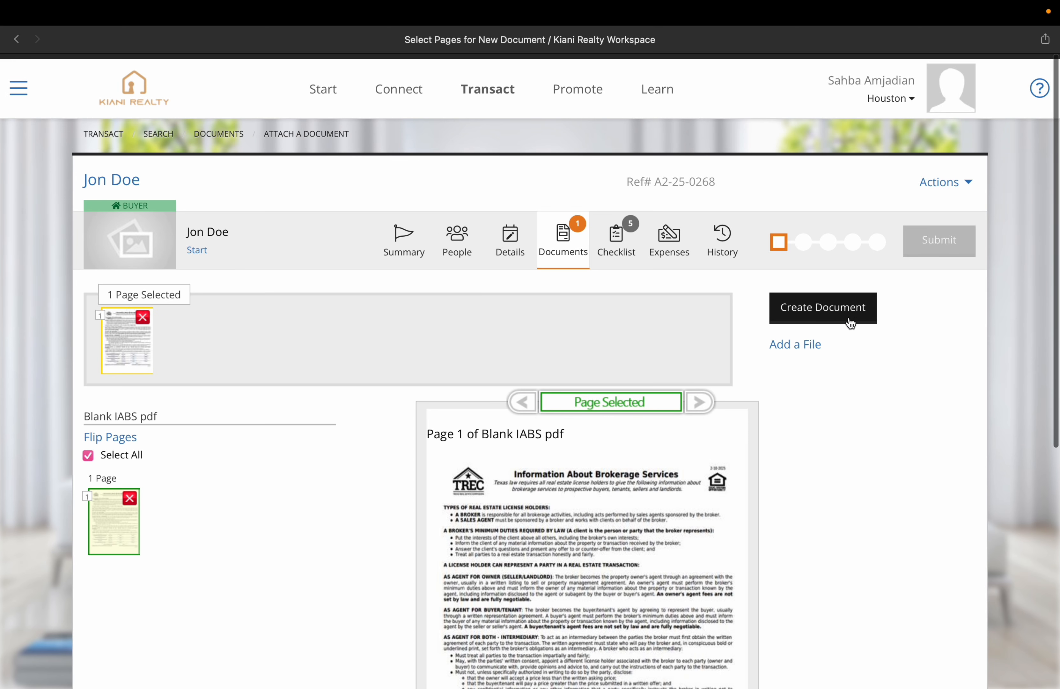
click(821, 319)
click(227, 556)
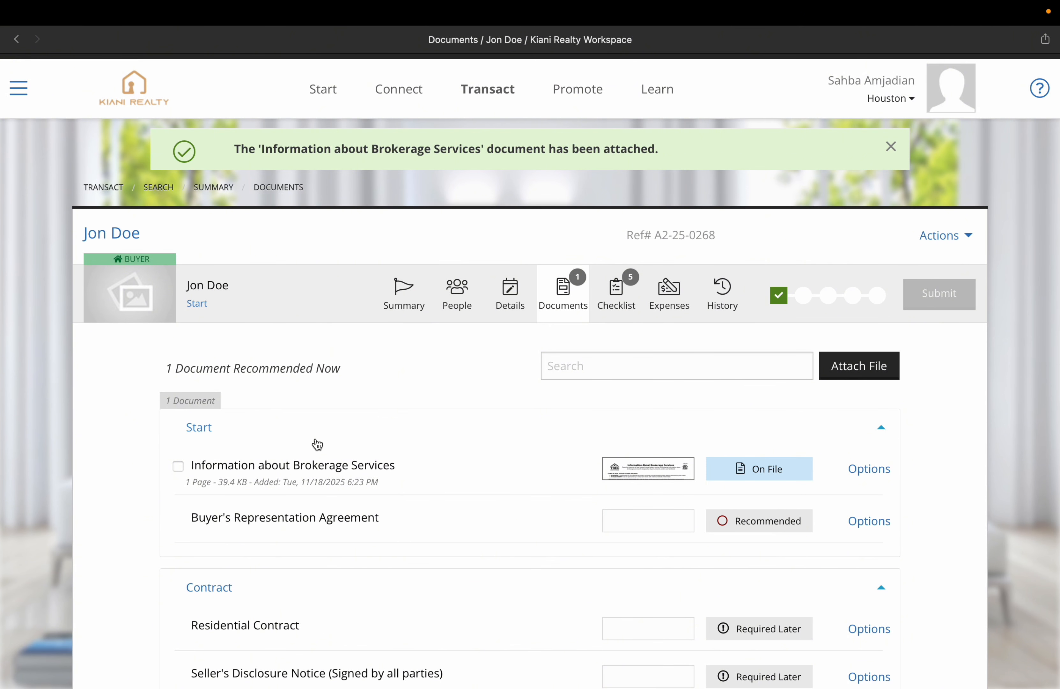
Step: Upload the Residential Buyer Tenant Representation PDF from the Jon Doe folder for the transaction's Buyer's Representation Agreement
scroll(744, 451, down, 3)
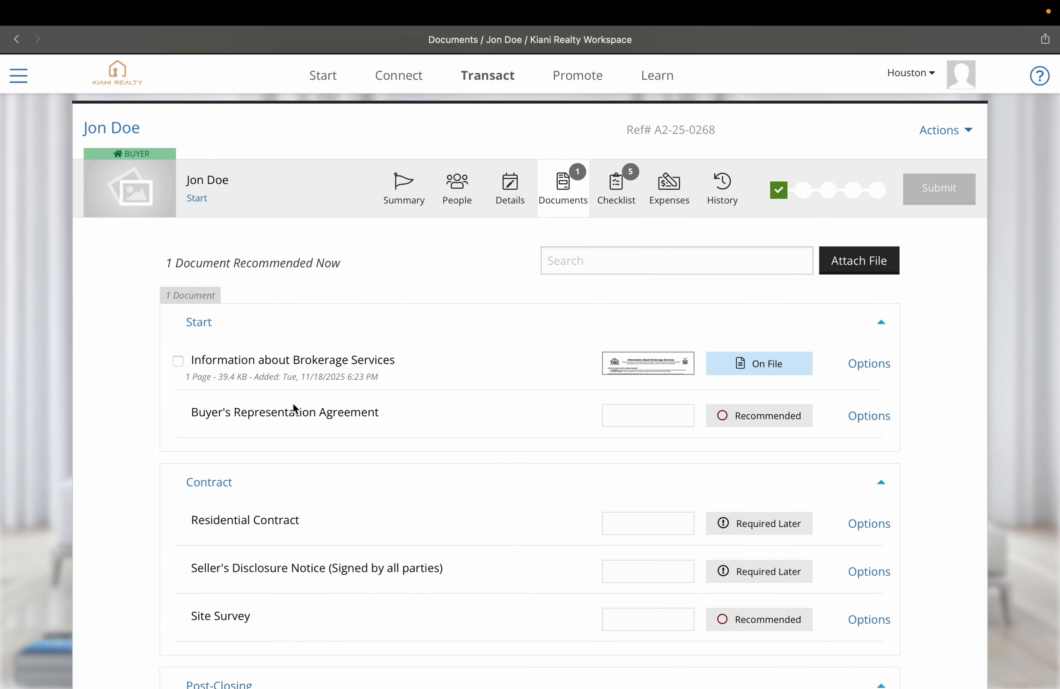
click(865, 418)
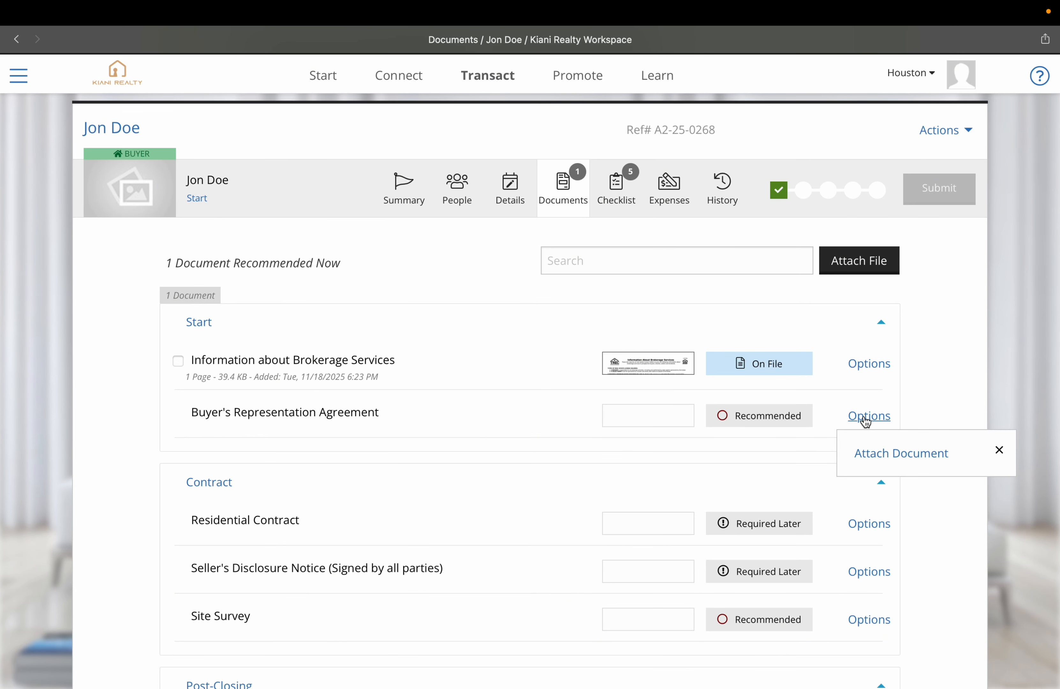
click(894, 452)
click(711, 356)
click(323, 364)
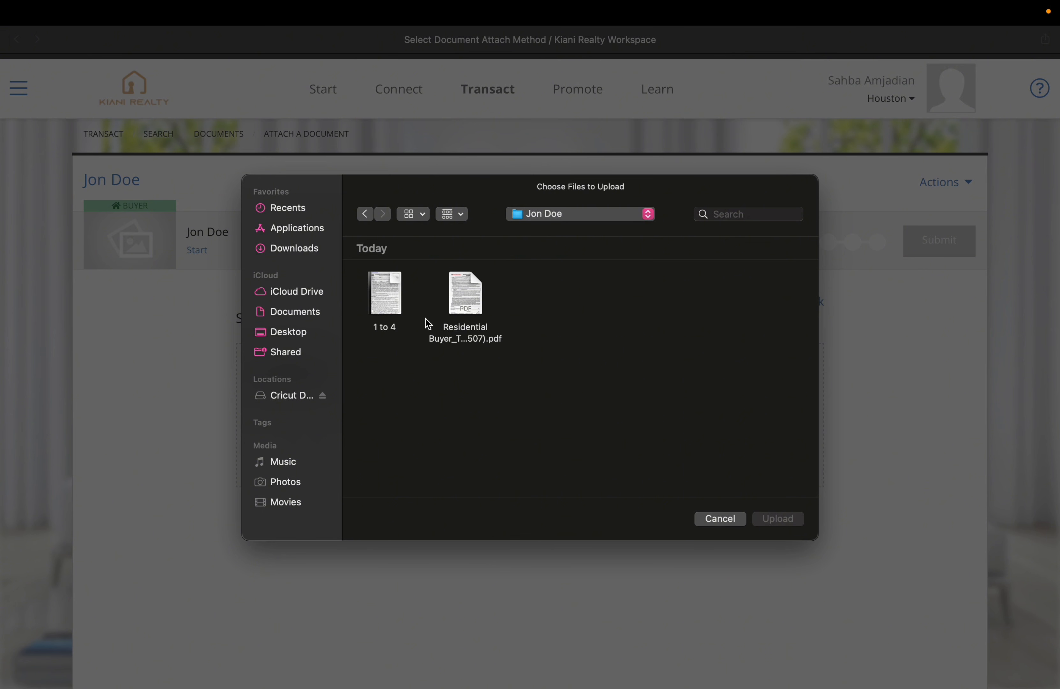
double_click(464, 312)
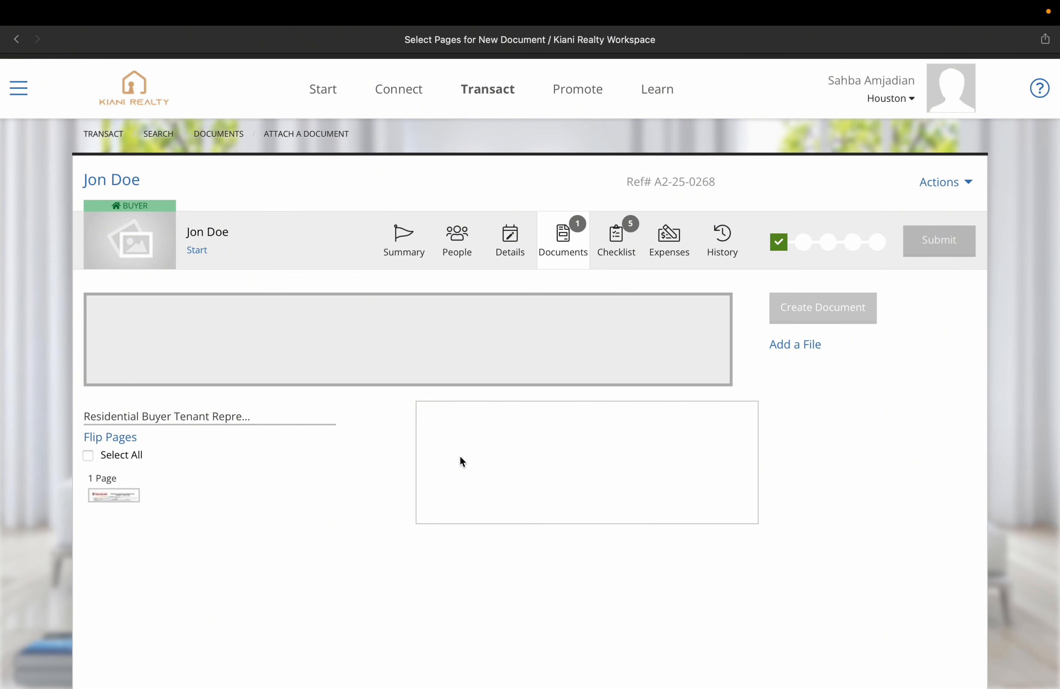
Step: Include all pages of the uploaded representation file and create the Buyer's Representation Agreement document from them
scroll(347, 528, down, 10)
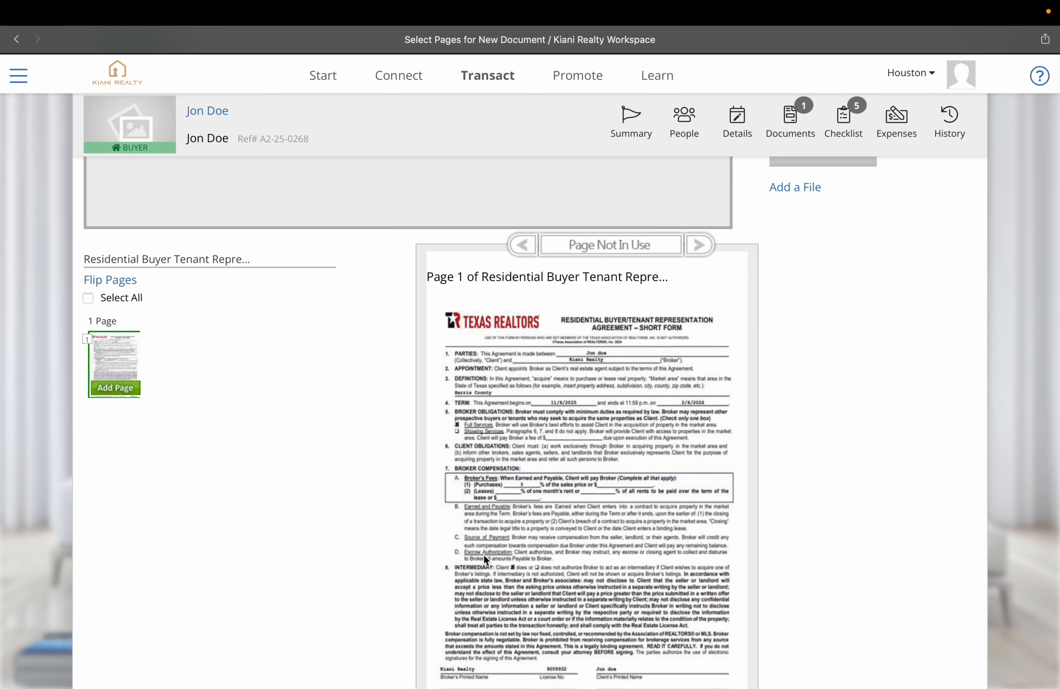
scroll(396, 483, up, 10)
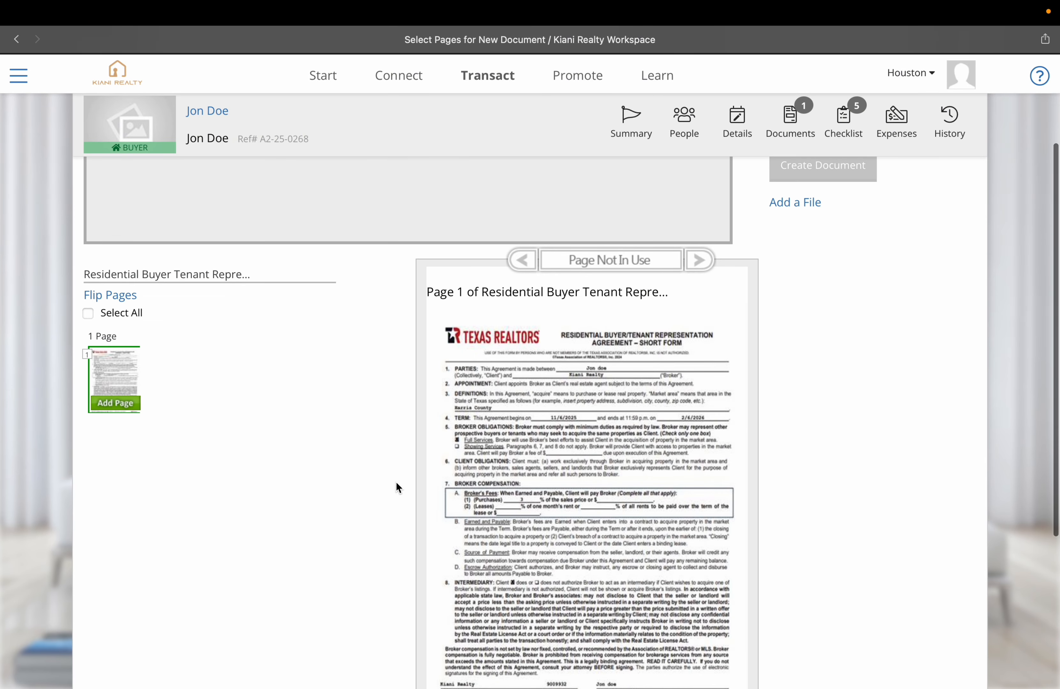
click(89, 425)
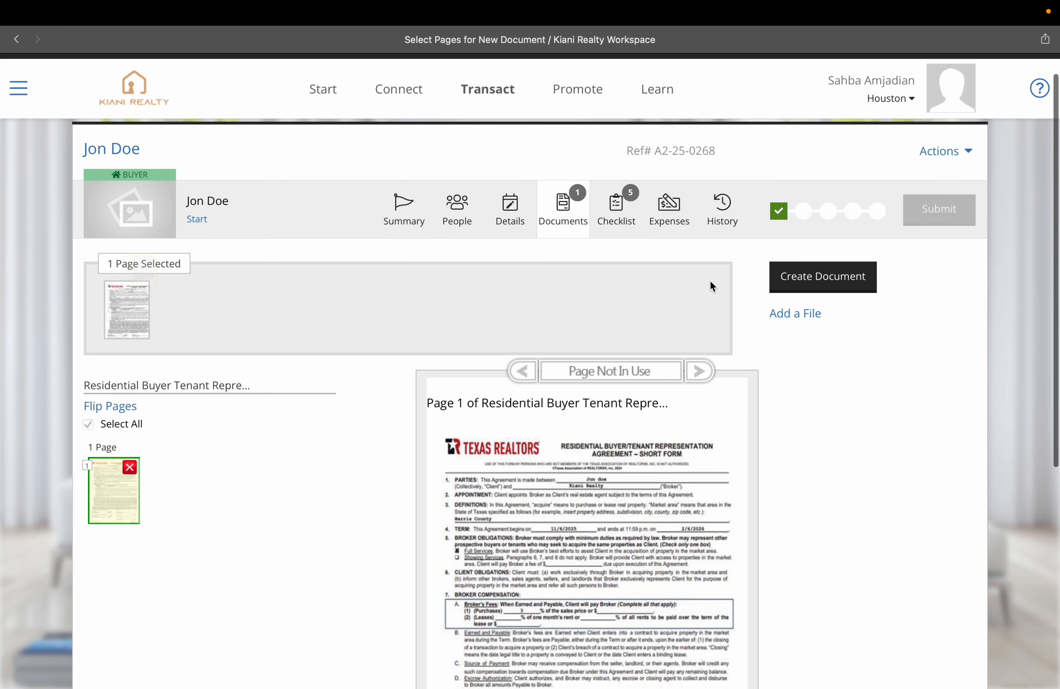
click(836, 279)
click(248, 559)
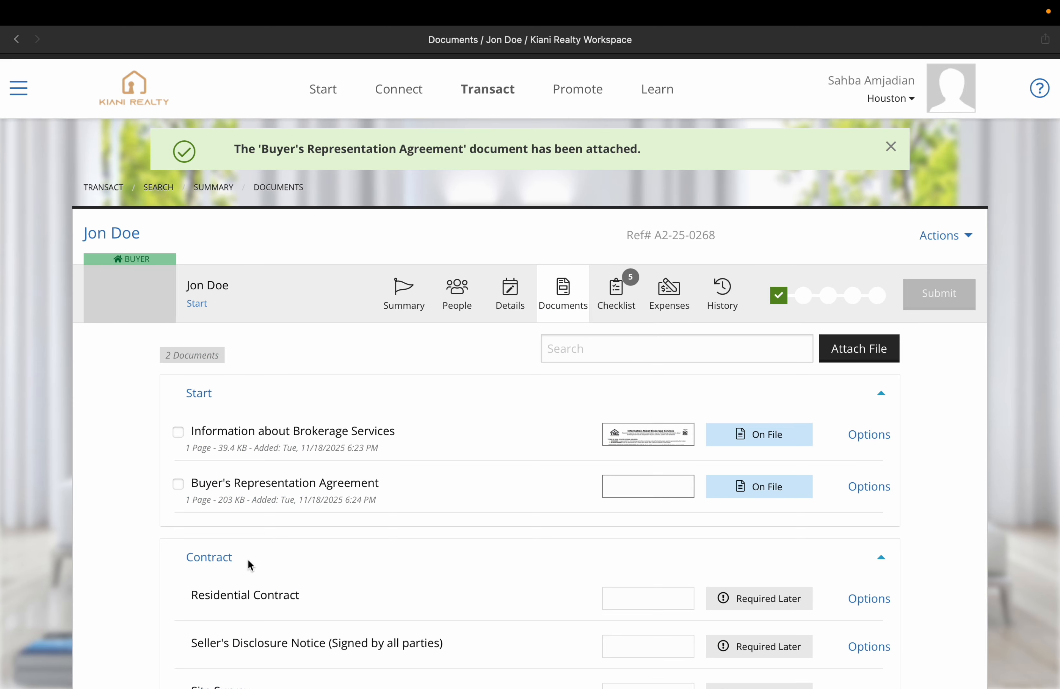
Step: Review the transaction's document list, and advance the transaction to the Contract phase on its summary timeline
scroll(546, 538, down, 5)
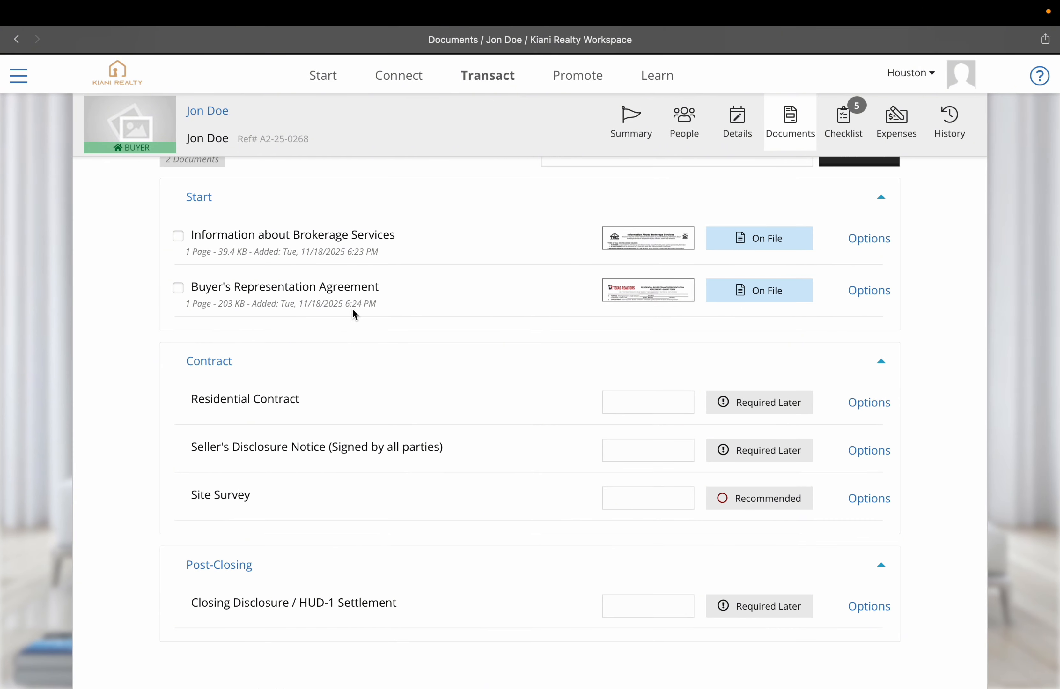
scroll(349, 406, up, 2)
scroll(348, 406, down, 3)
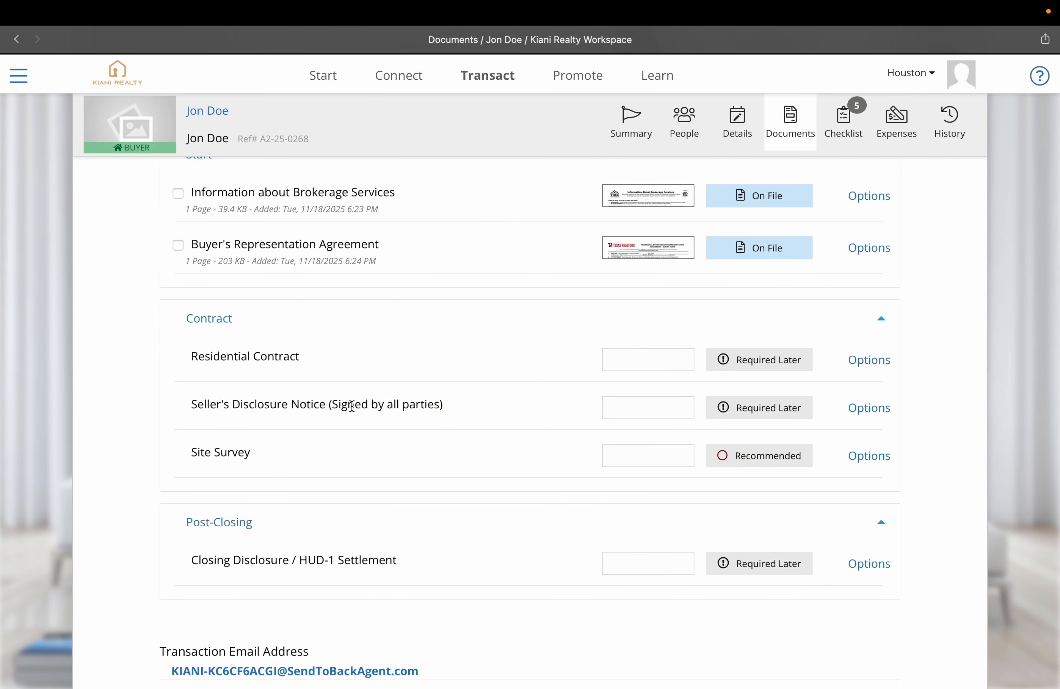
scroll(383, 398, up, 4)
scroll(387, 508, down, 2)
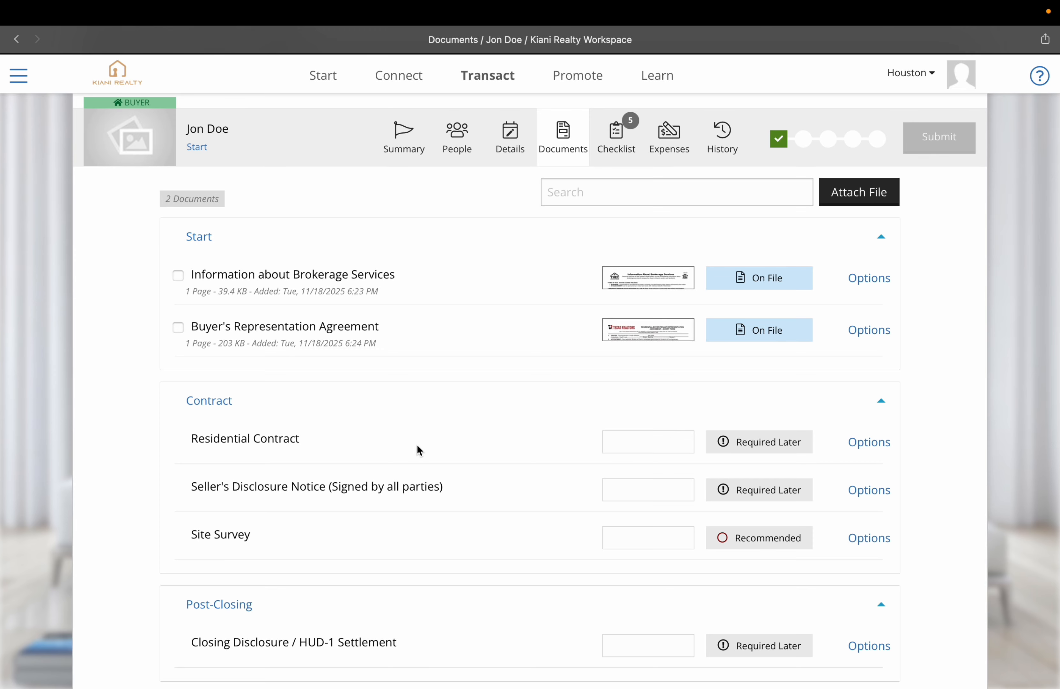
scroll(416, 444, up, 3)
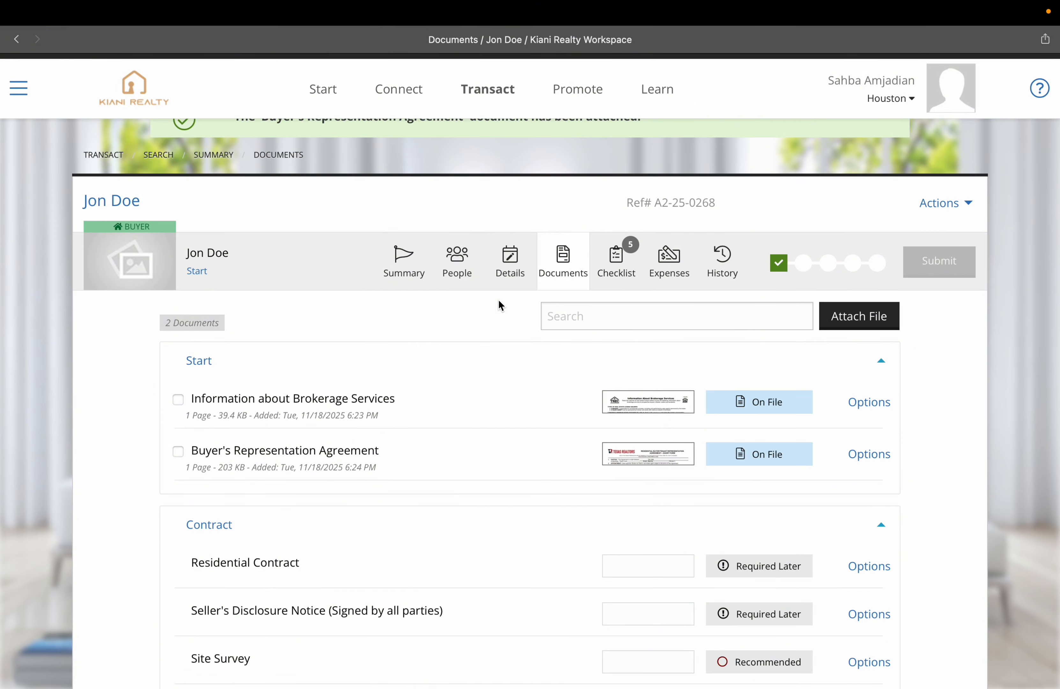
click(408, 274)
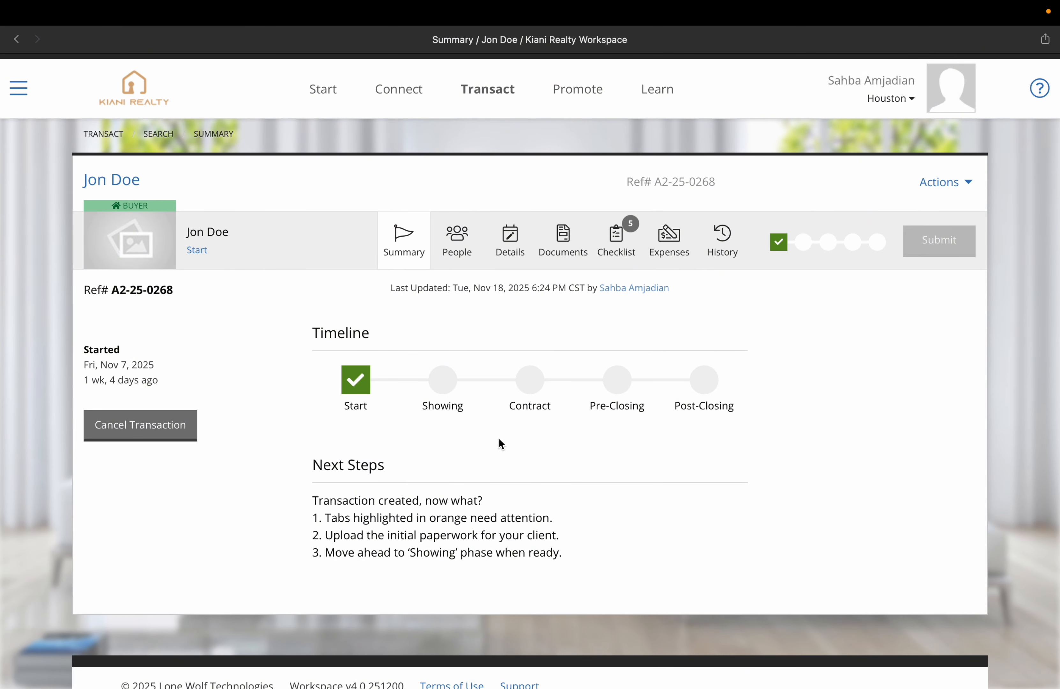
click(527, 379)
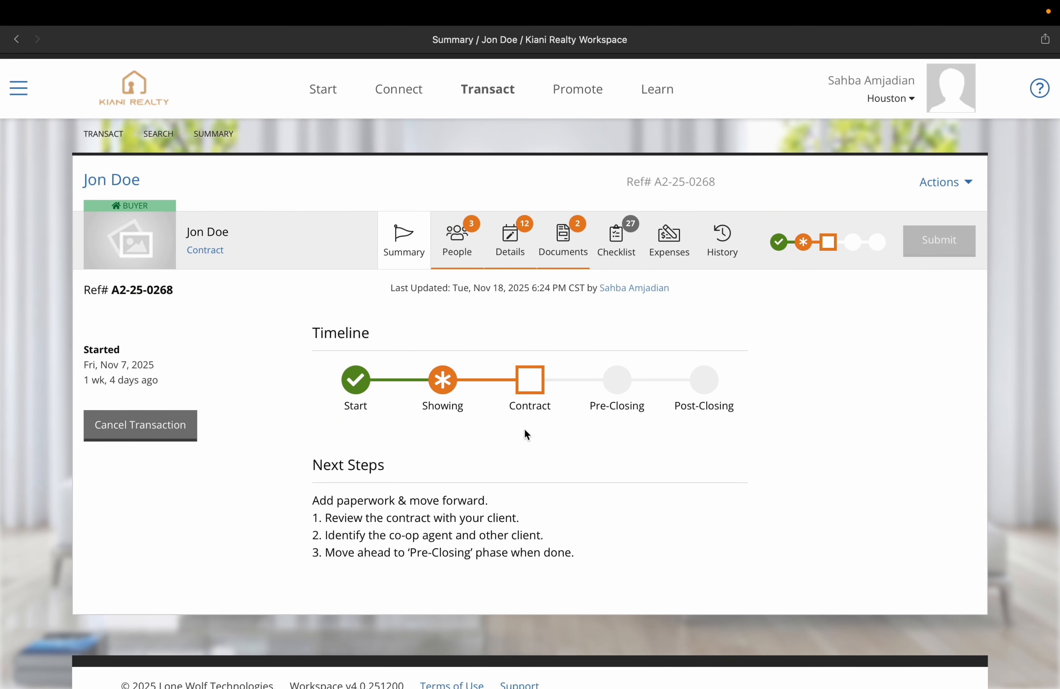
Step: Start setting the transaction's property from an MLS listing and search for MLS number 88340797
click(153, 246)
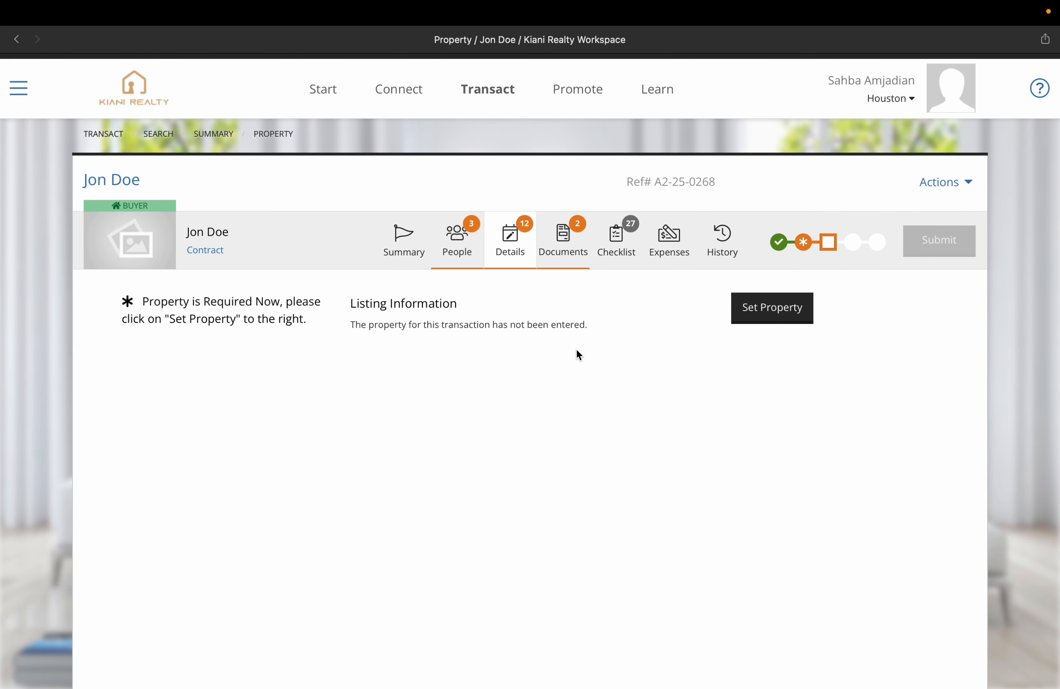
click(782, 313)
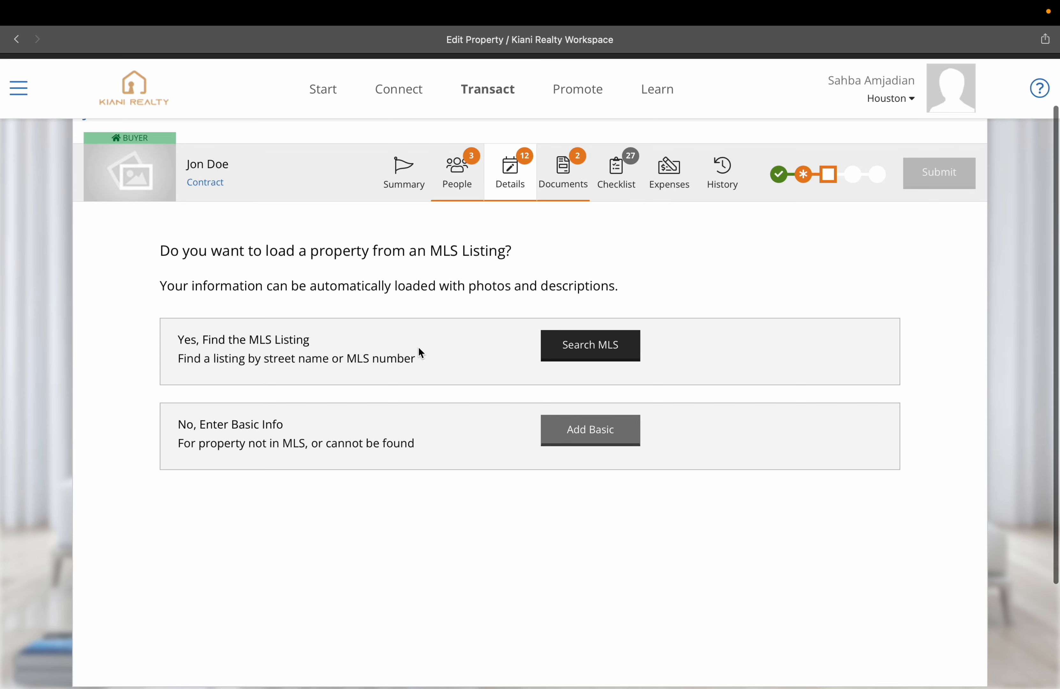
click(577, 358)
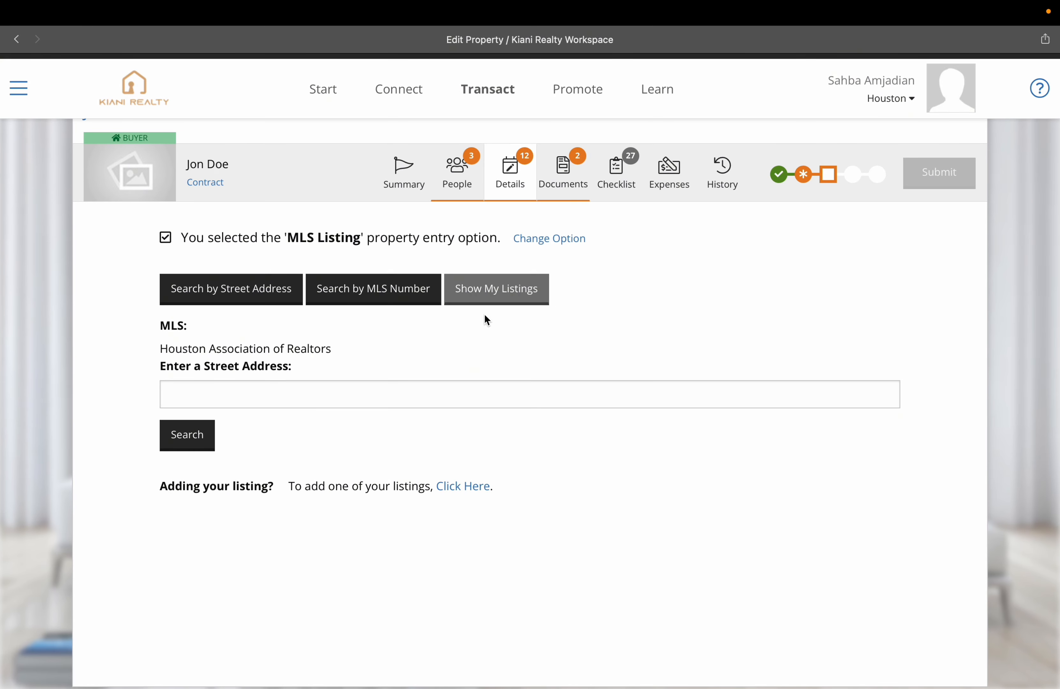
click(356, 294)
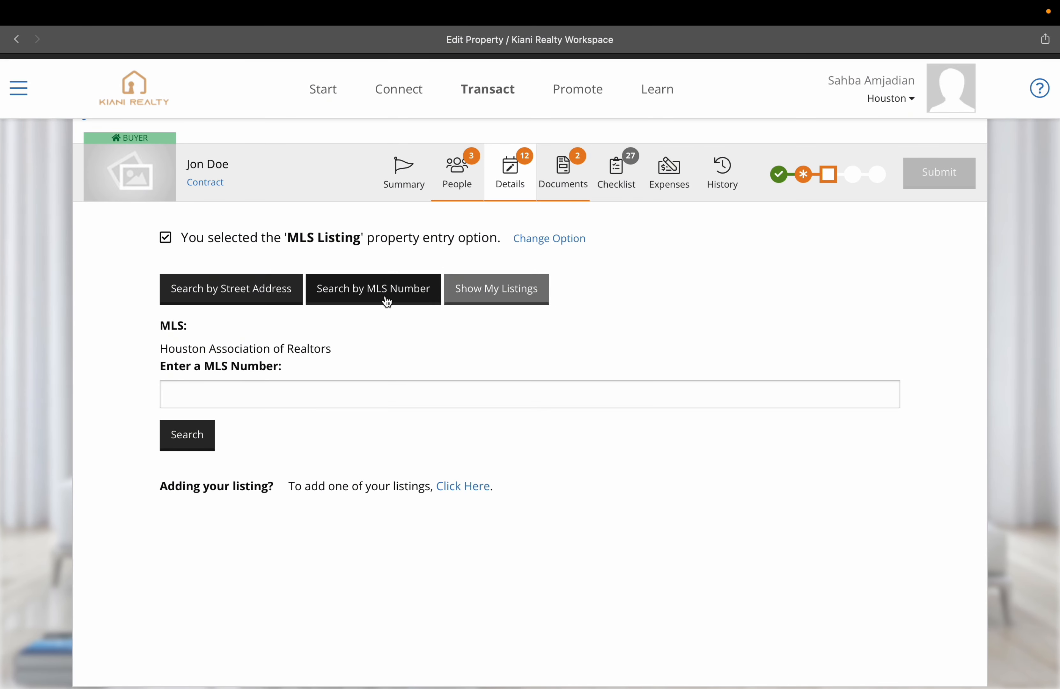
click(370, 392)
text(88340797)
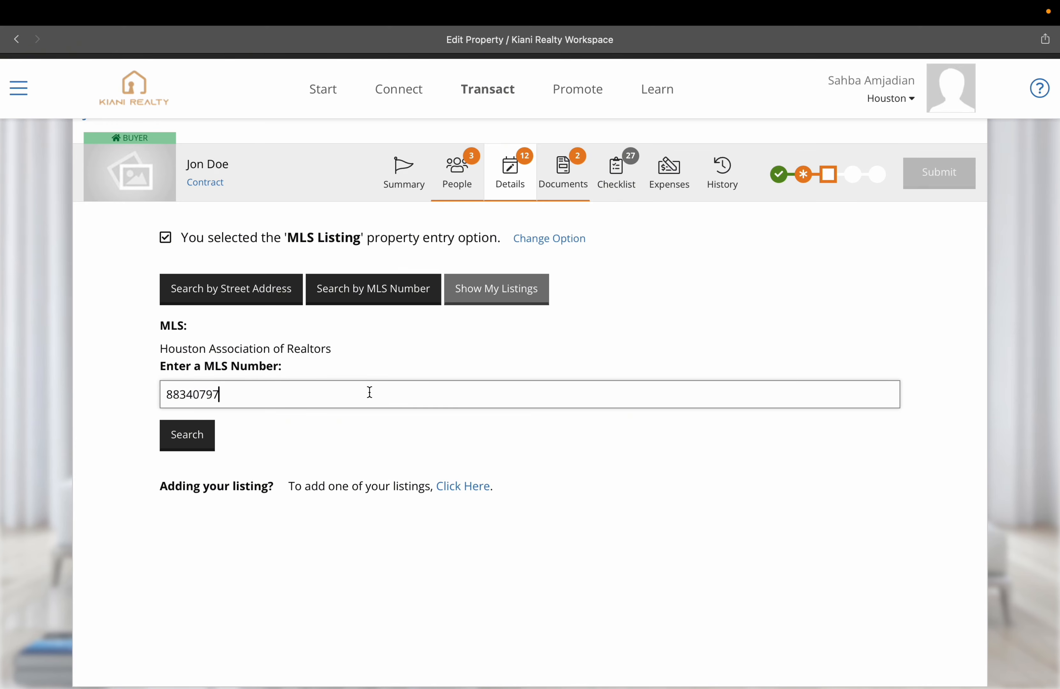
click(193, 447)
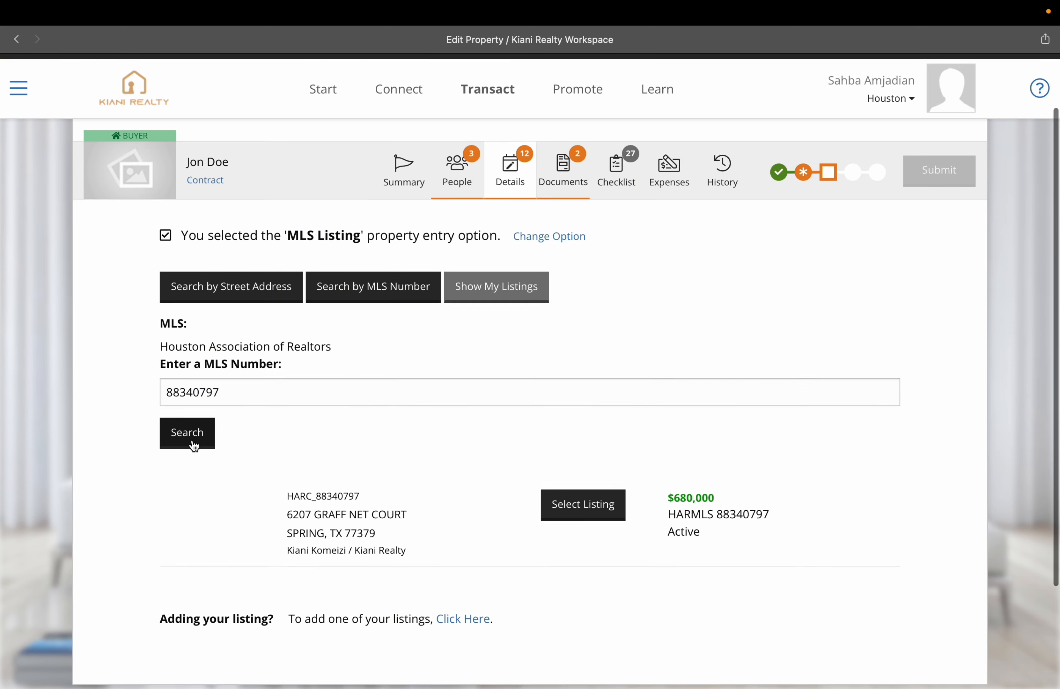
Step: Select the found MLS listing and set it as the transaction's property
scroll(442, 441, down, 3)
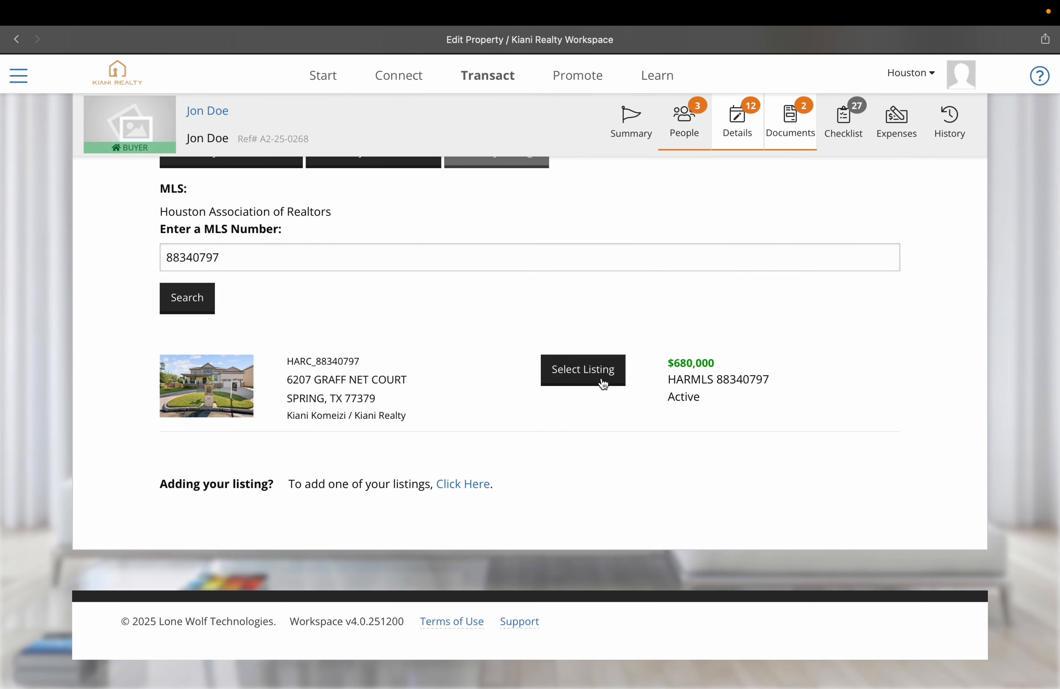
click(594, 377)
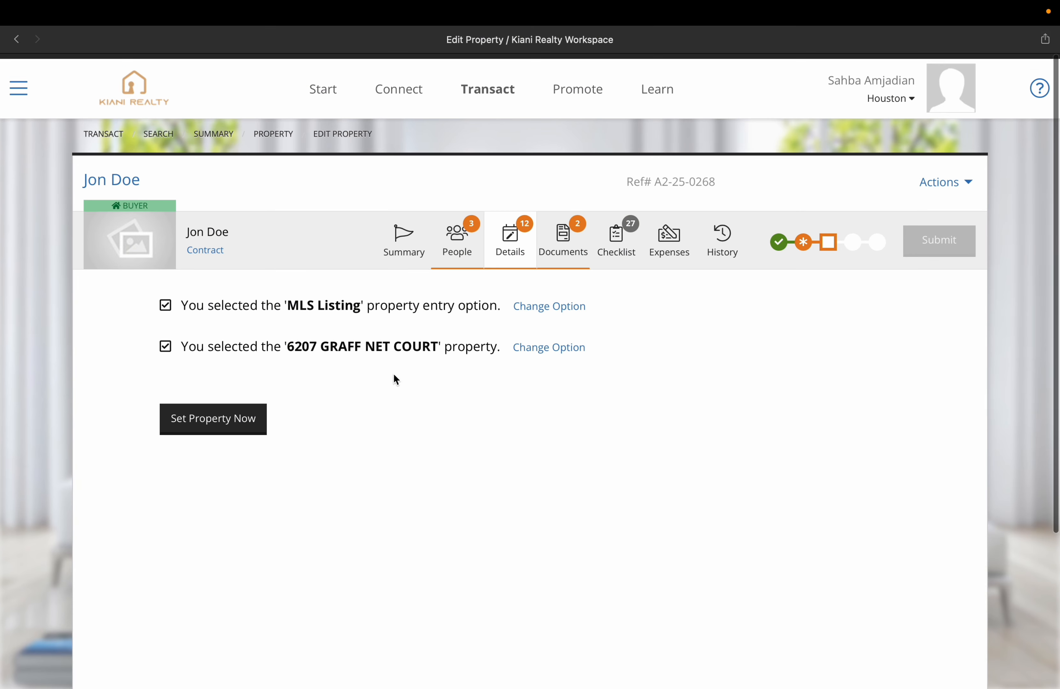
click(217, 418)
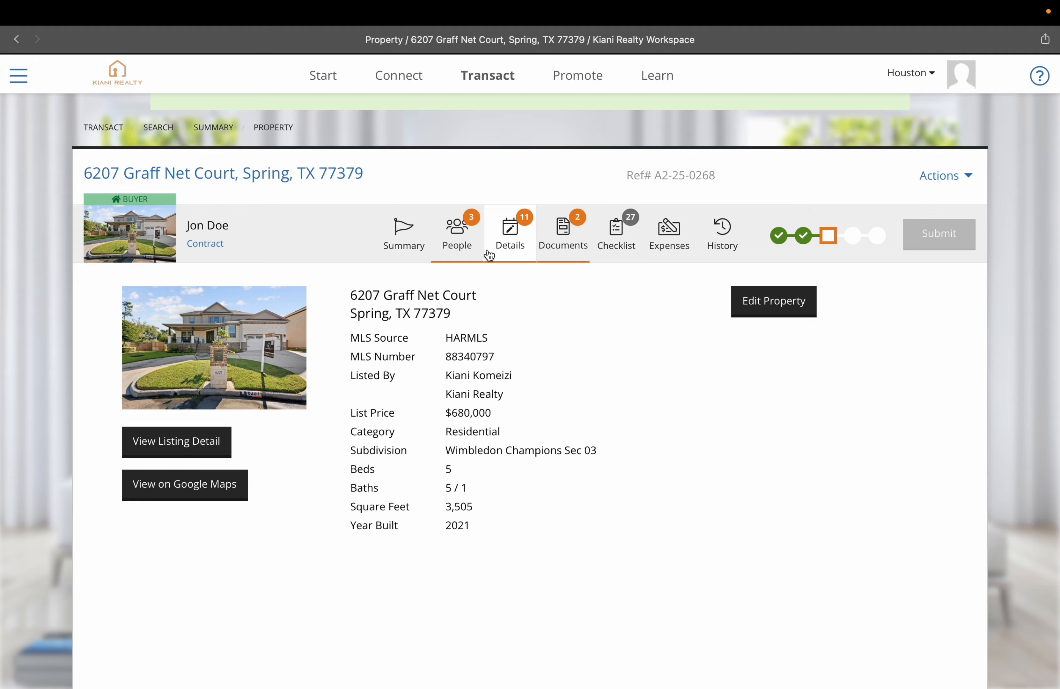
Step: Add the Kiani Realty listing agent as the transaction's seller's agent, using the existing shared contact
click(463, 239)
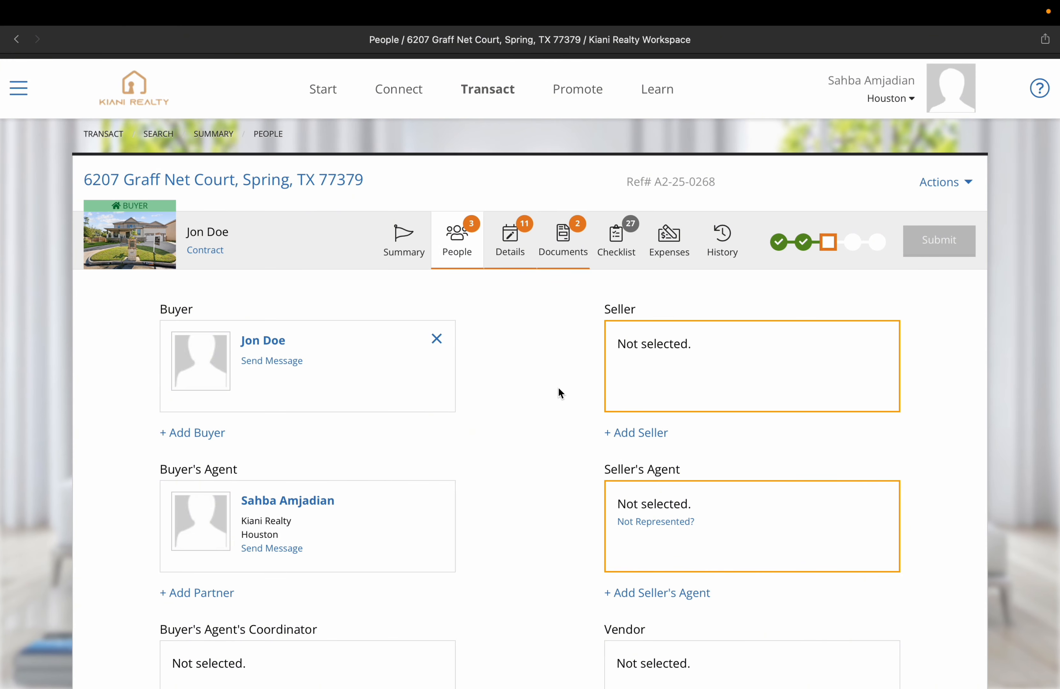
scroll(558, 390, down, 1)
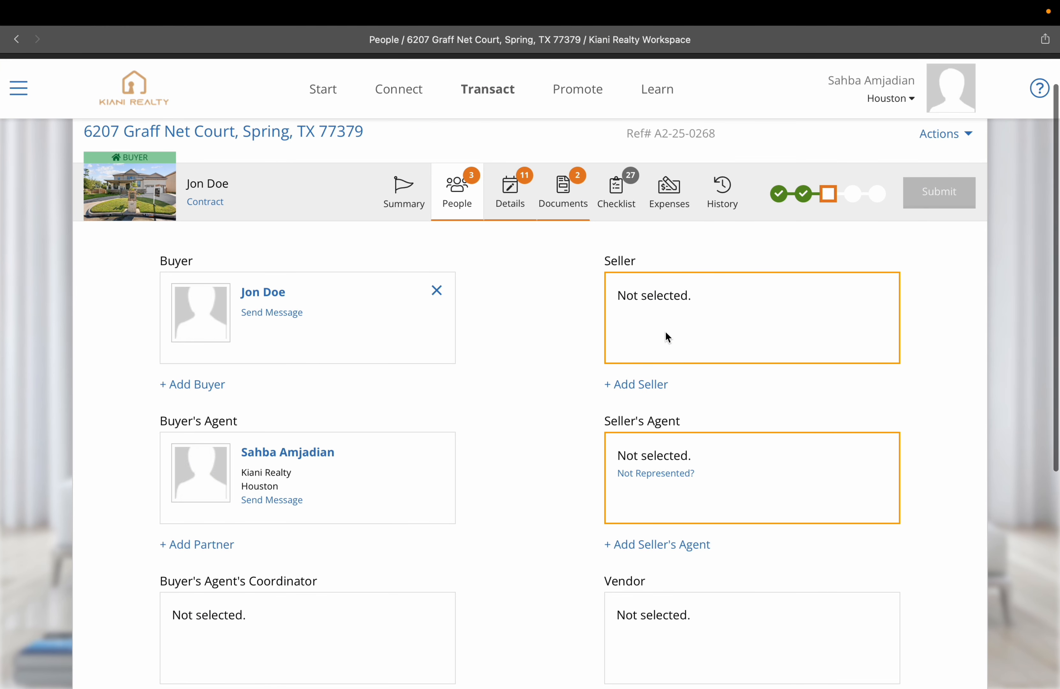
scroll(519, 523, down, 1)
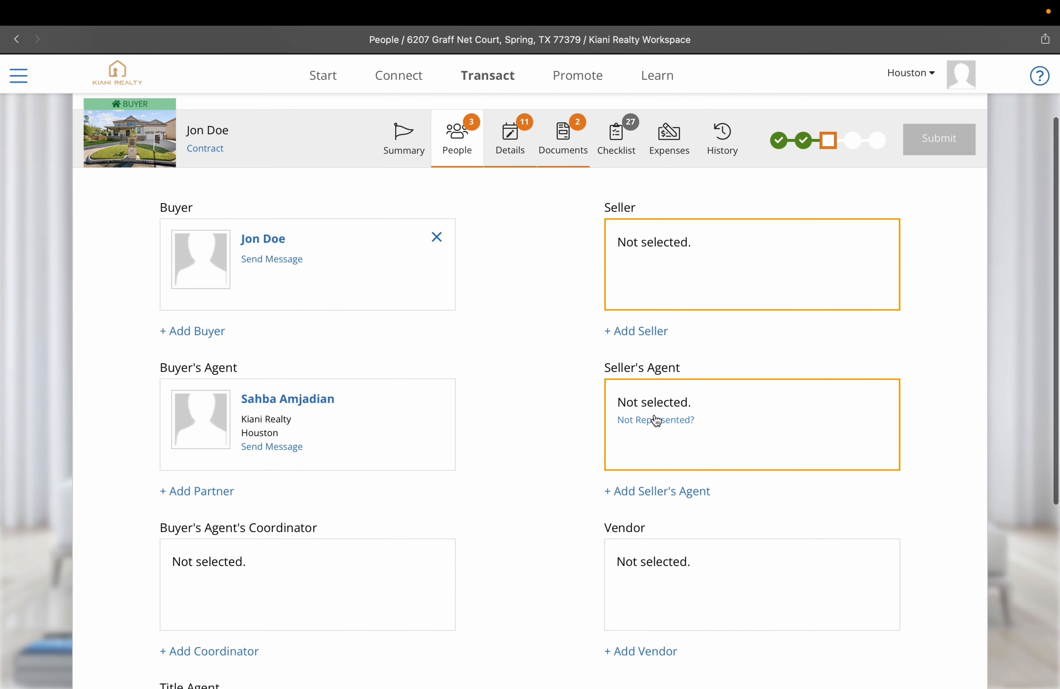
scroll(652, 442, up, 1)
click(639, 545)
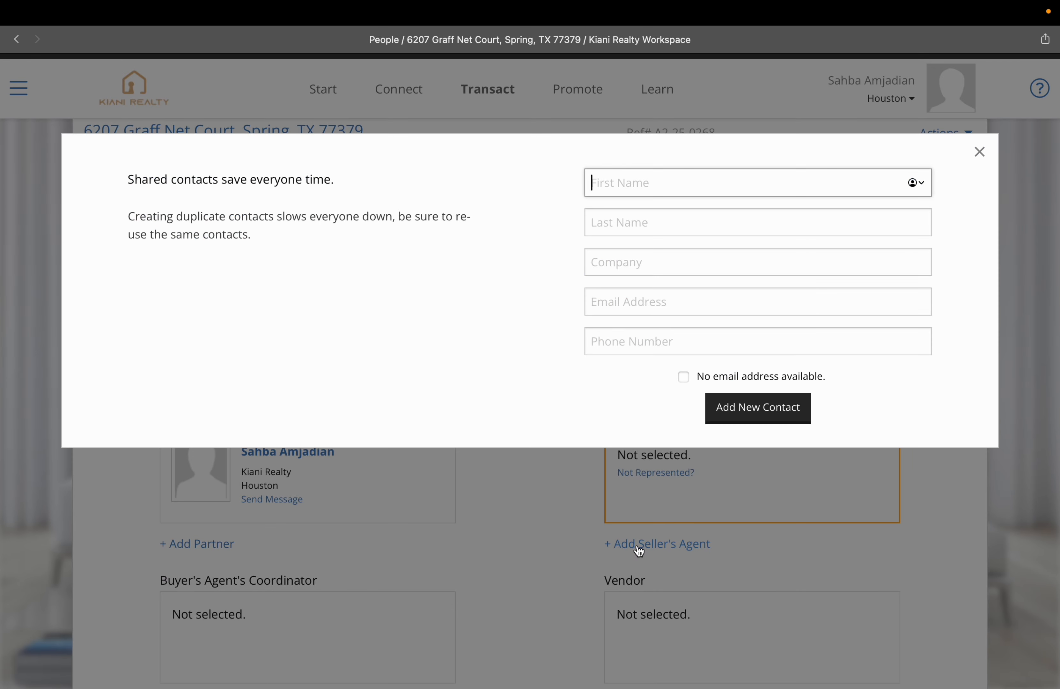
text(Kiani)
click(268, 214)
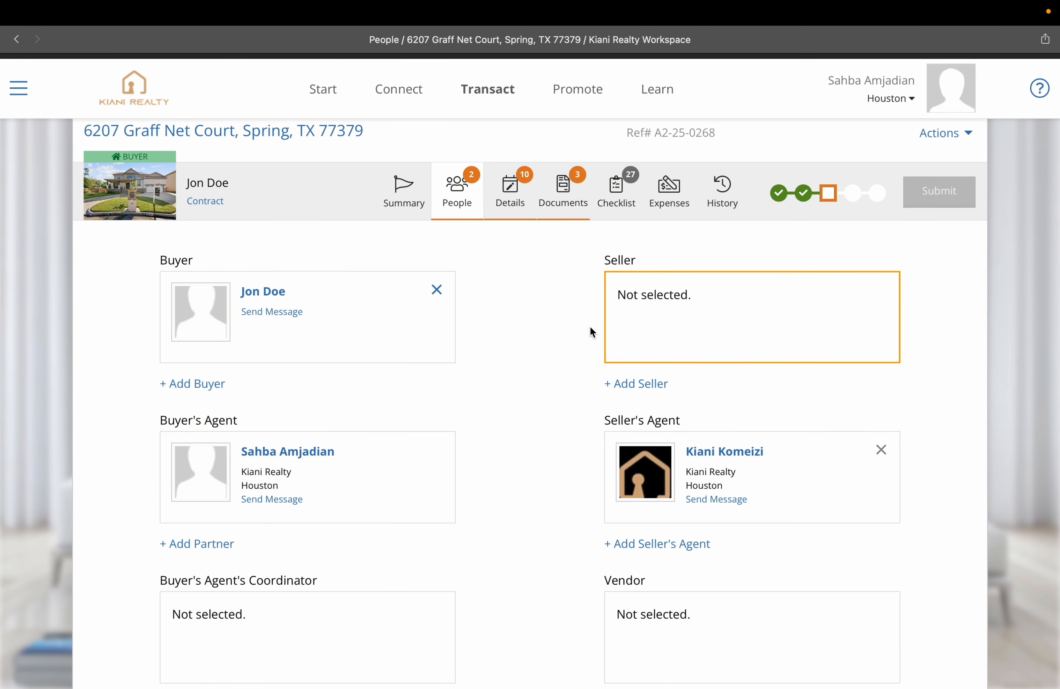
Step: Set the contract execution date to 11/18/2025 in the required transaction details
scroll(525, 299, down, 8)
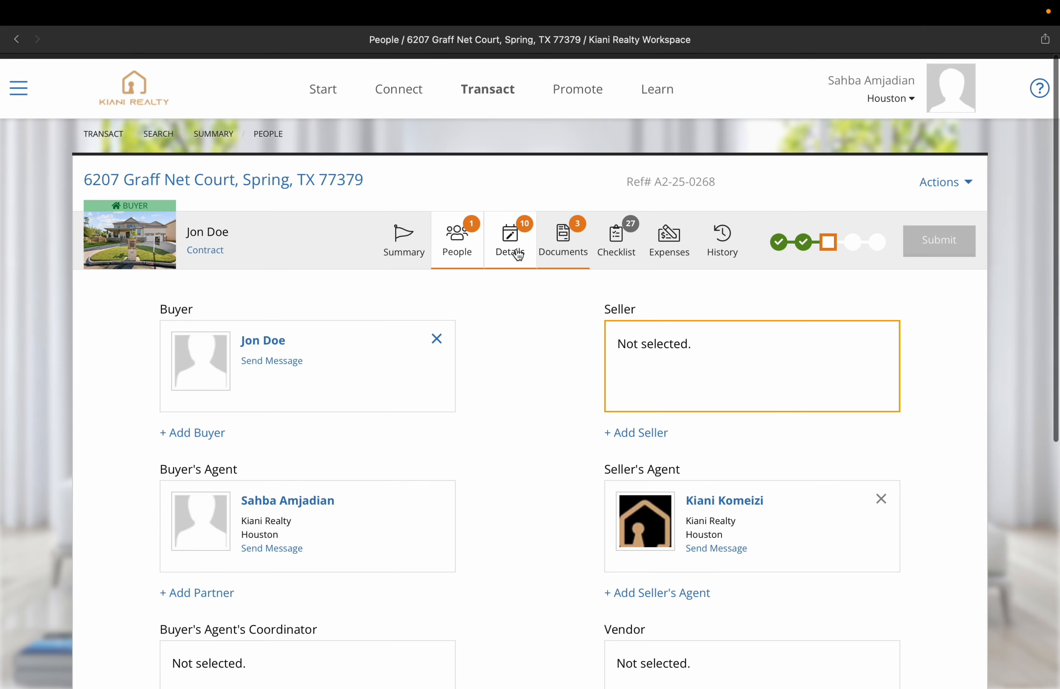
click(516, 251)
scroll(474, 485, down, 2)
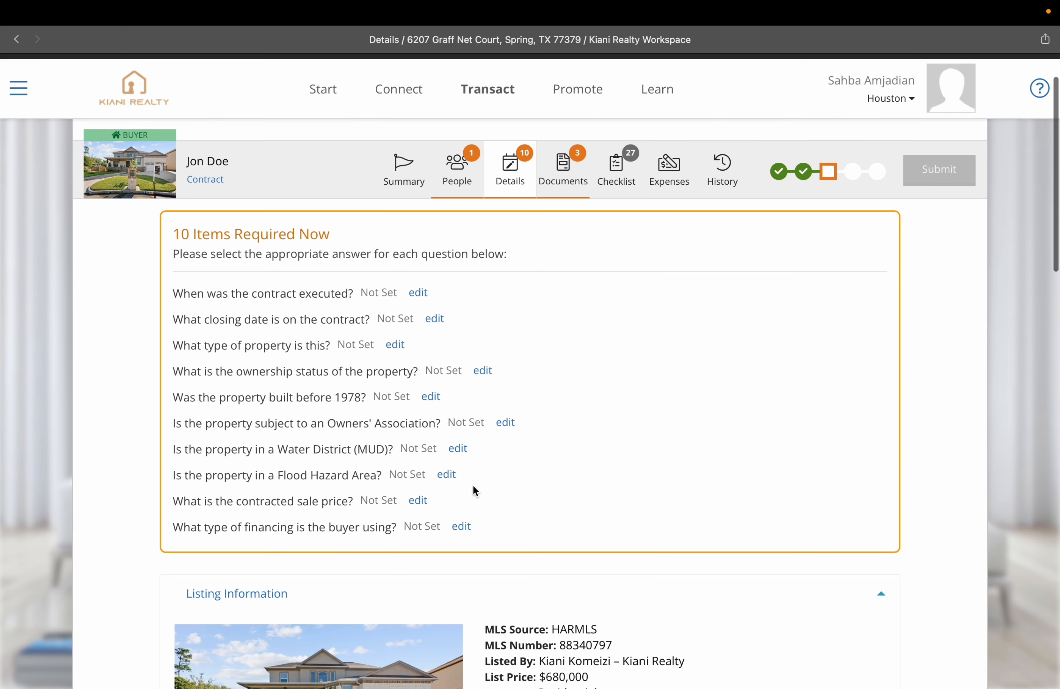
click(418, 293)
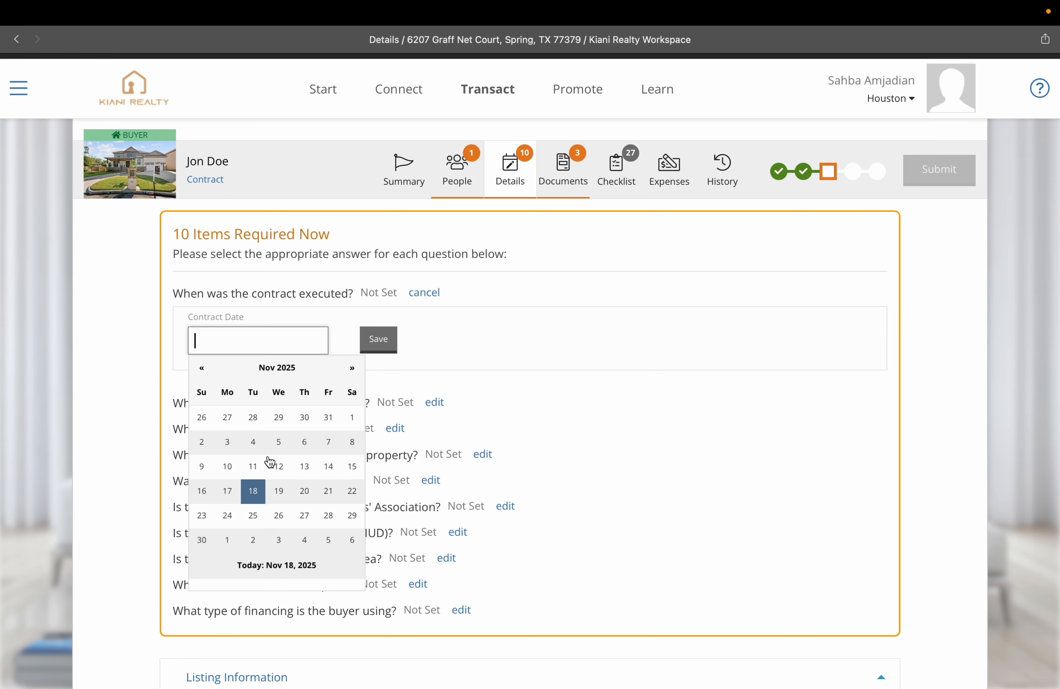
click(259, 495)
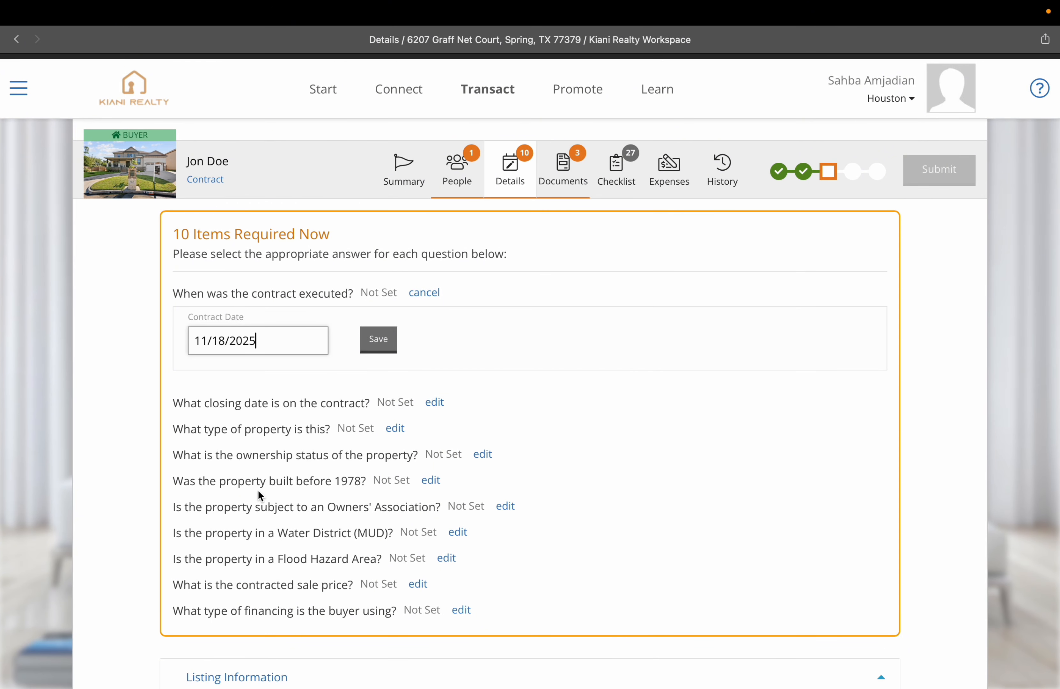
click(389, 339)
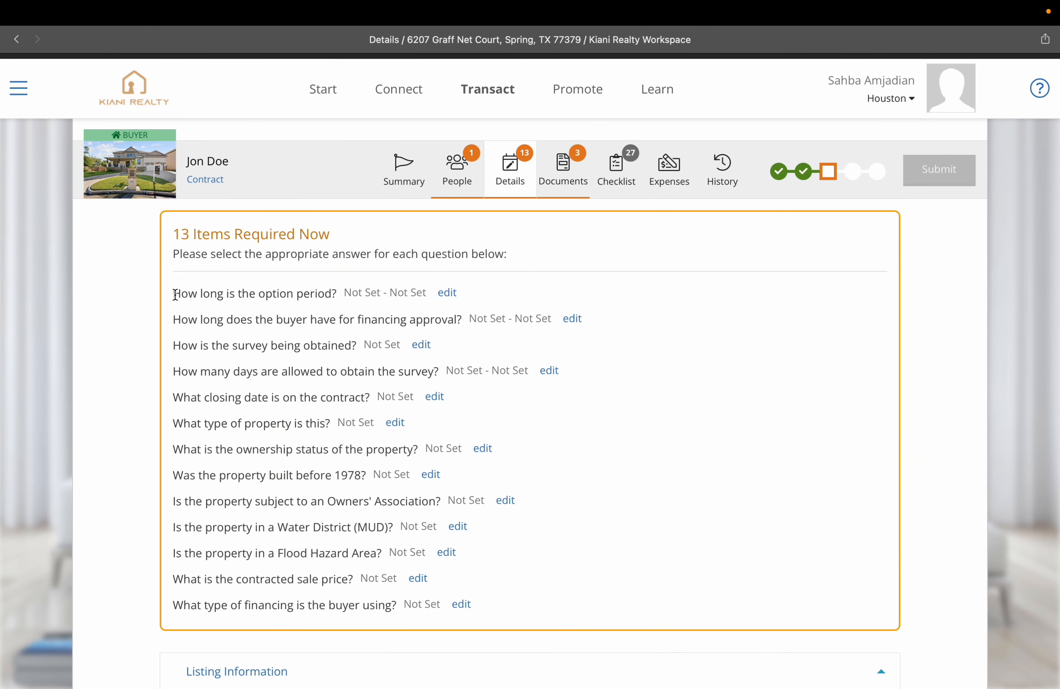
Step: Set the option period to 7 days in the required transaction details
click(454, 299)
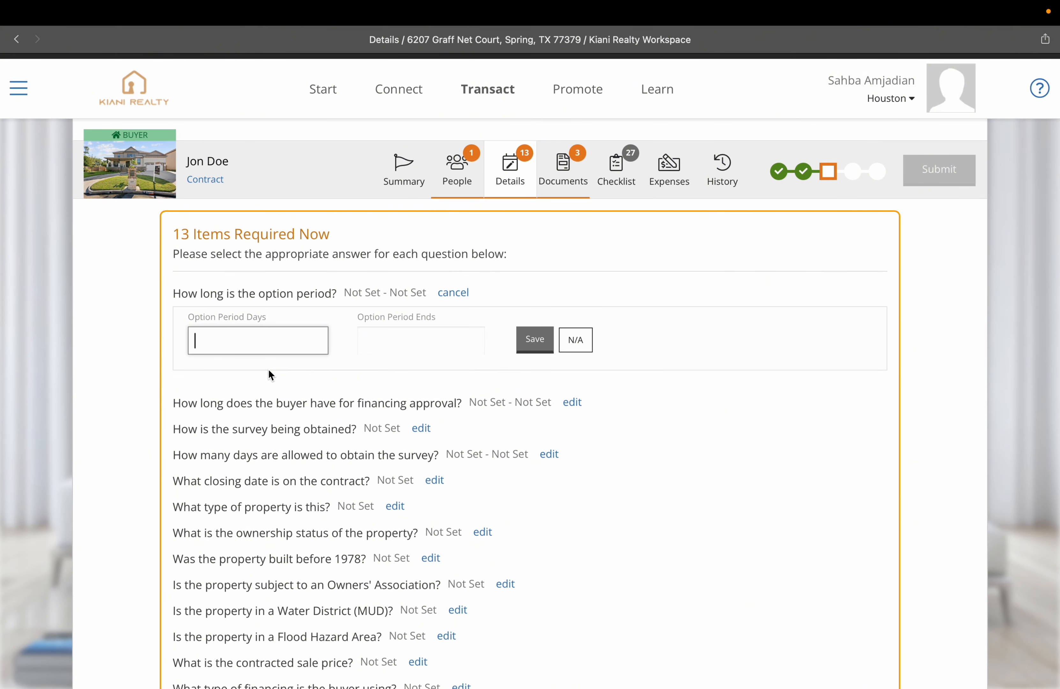
text(7)
click(537, 347)
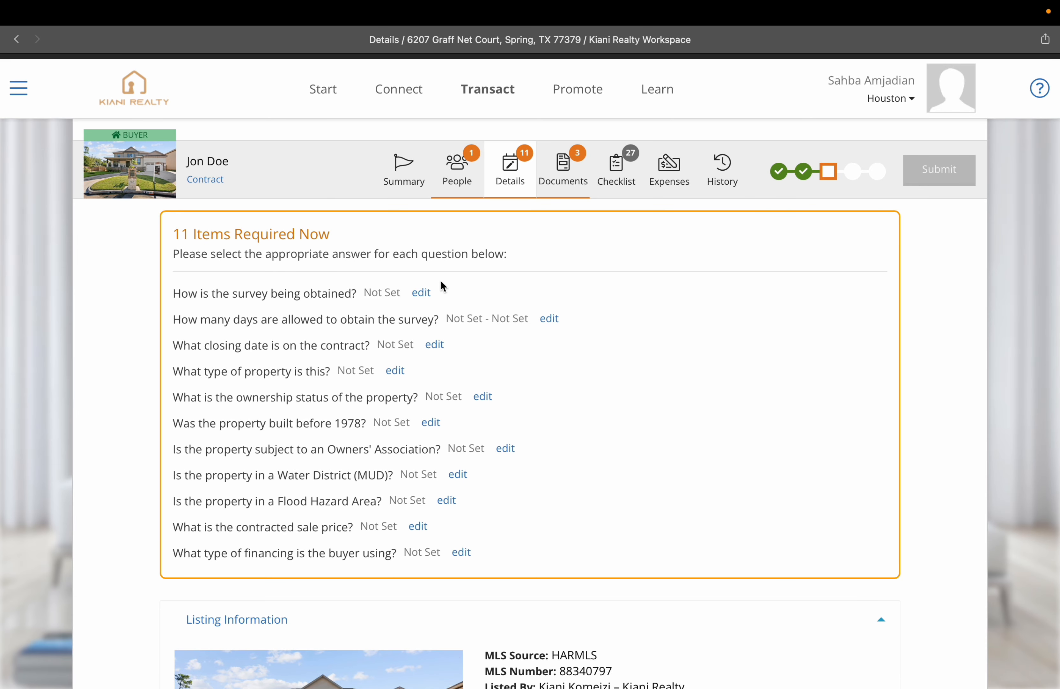
Step: Set the survey to Seller Providing Existing and allow 15 days to obtain it in the required details
click(421, 293)
click(364, 408)
click(549, 292)
text(15)
click(535, 338)
Step: Set the contract's closing date to 12/18/2025 in the required details
click(434, 293)
click(252, 491)
click(378, 340)
Step: Record the property as 1-4 Family with Conventional / Resale ownership and not built before 1978
click(366, 348)
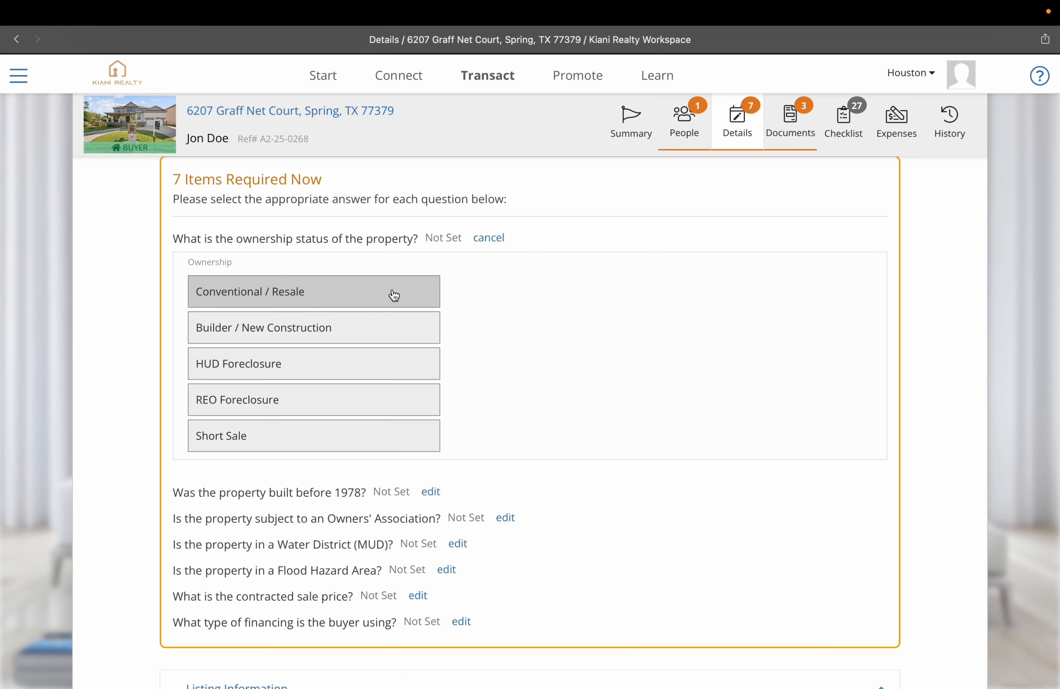
click(357, 304)
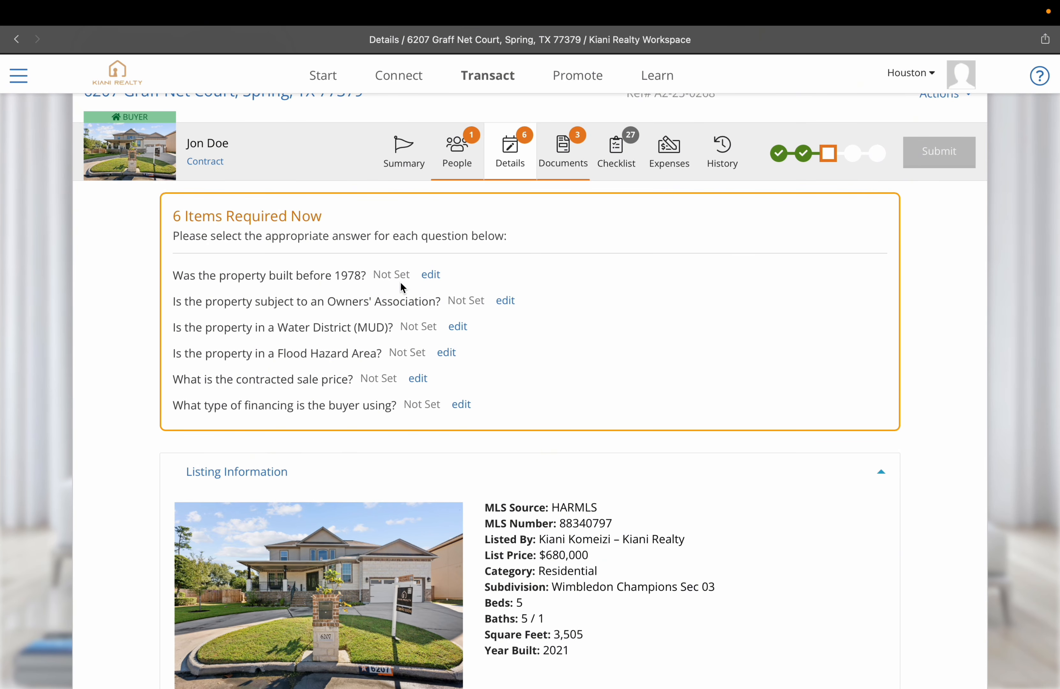
click(429, 280)
click(403, 341)
Step: Mark the property as subject to an Owners' Association, but not in a Water District (MUD) or Flood Hazard Area
click(506, 274)
click(292, 331)
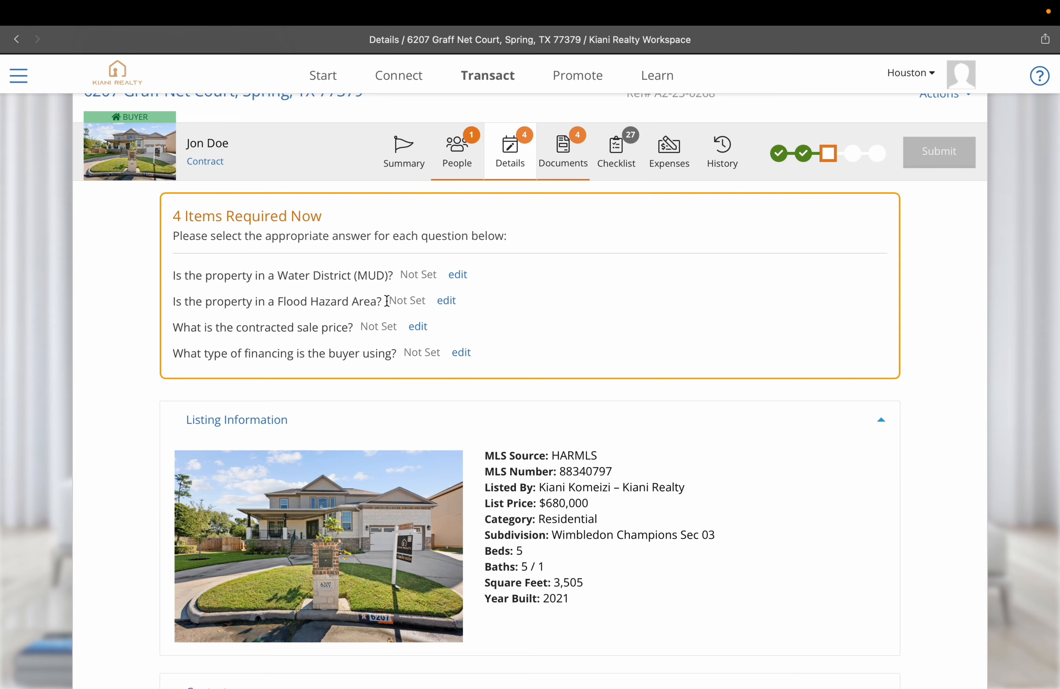
click(457, 274)
click(386, 363)
click(445, 281)
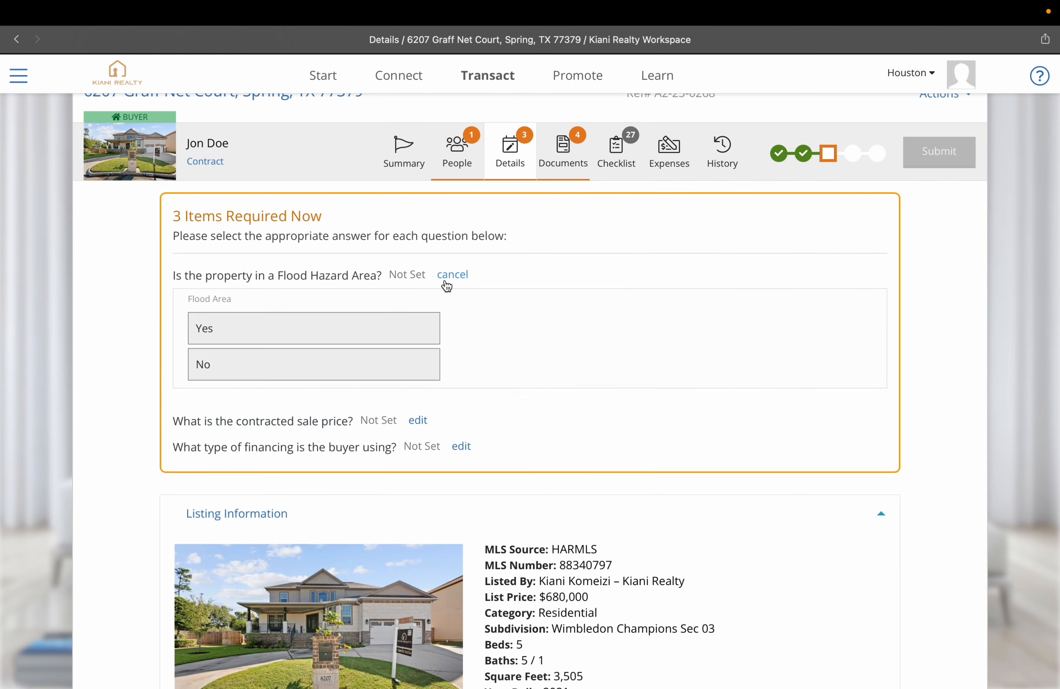
click(402, 361)
Step: Set the contracted sale price to $680,000 and the buyer's financing to Conventional Third-Party
click(418, 274)
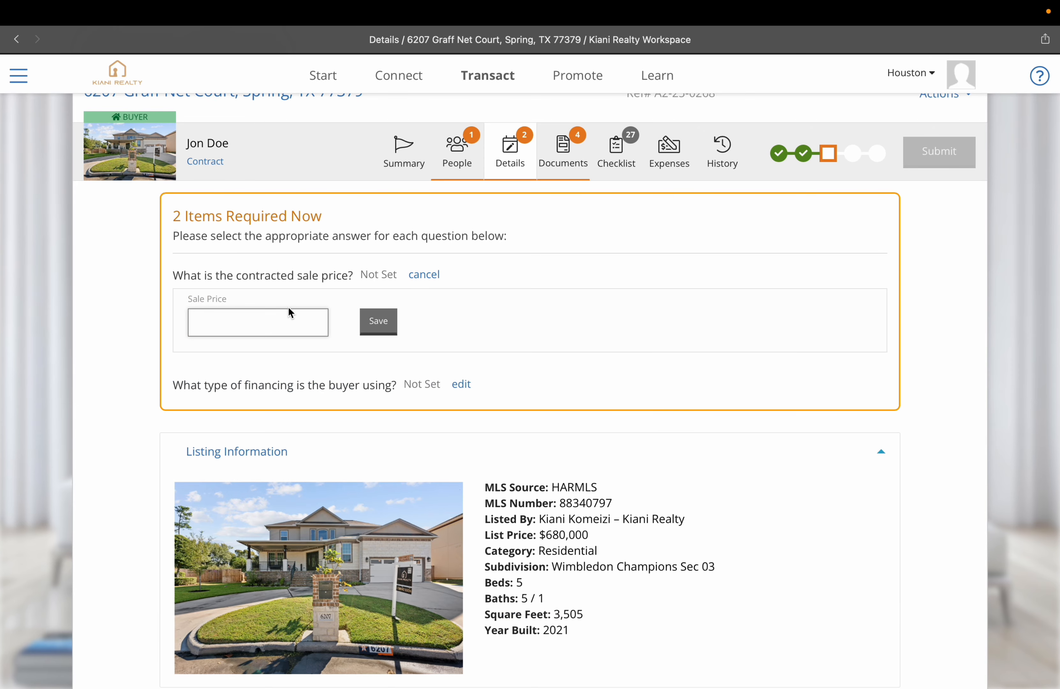
text(680000)
click(379, 321)
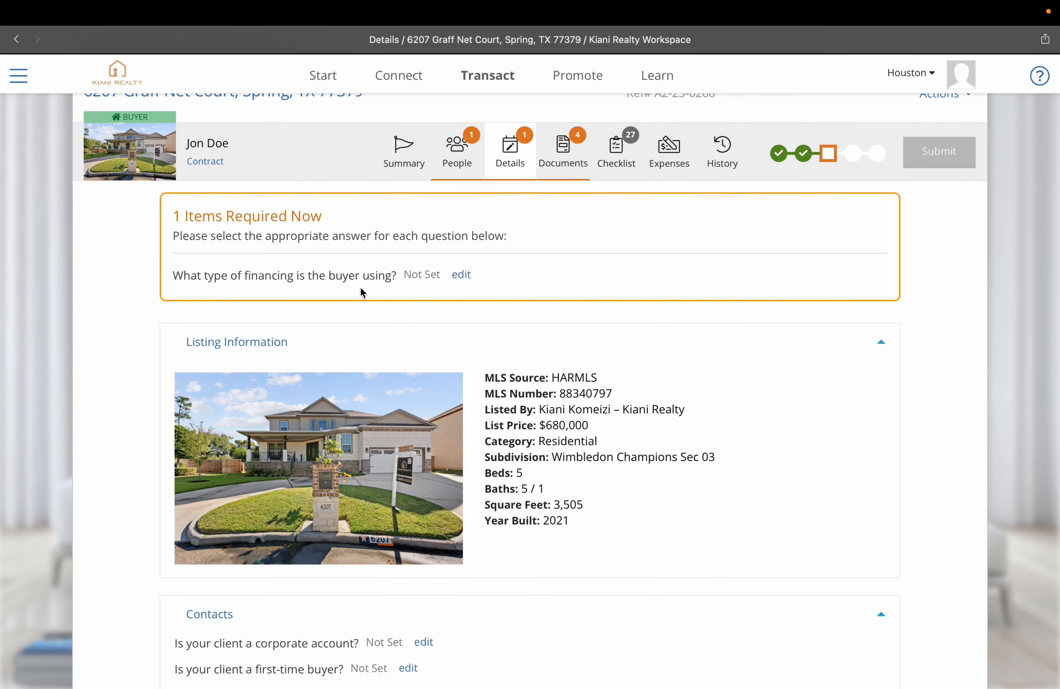
click(462, 274)
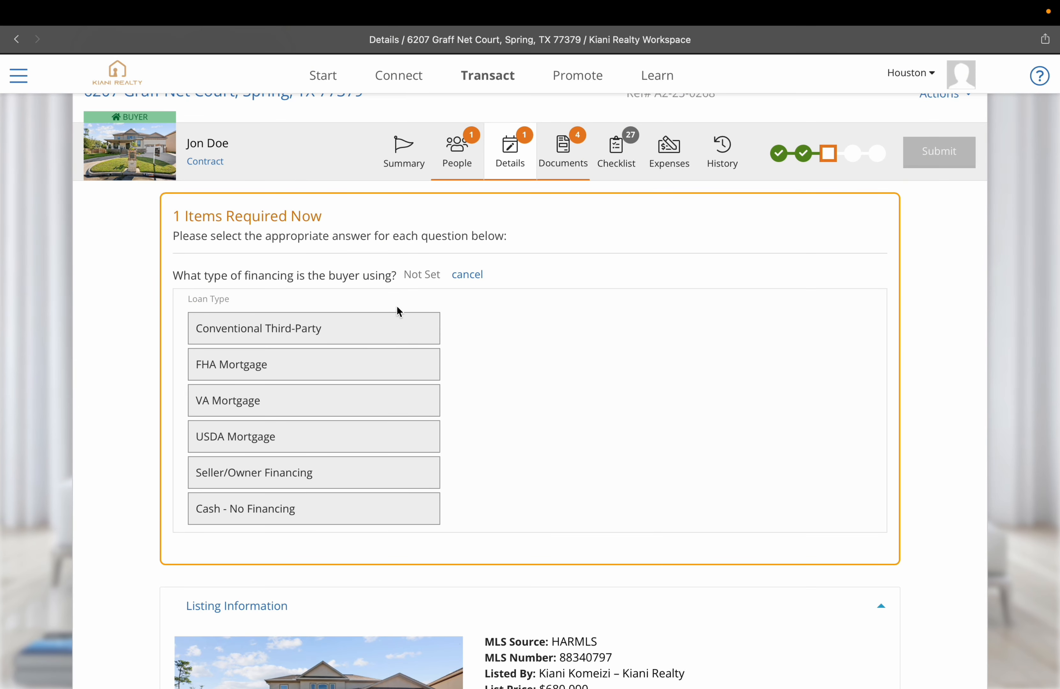
click(369, 325)
Step: Answer No to both the corporate account and first-time buyer questions in the contact details
scroll(405, 357, down, 10)
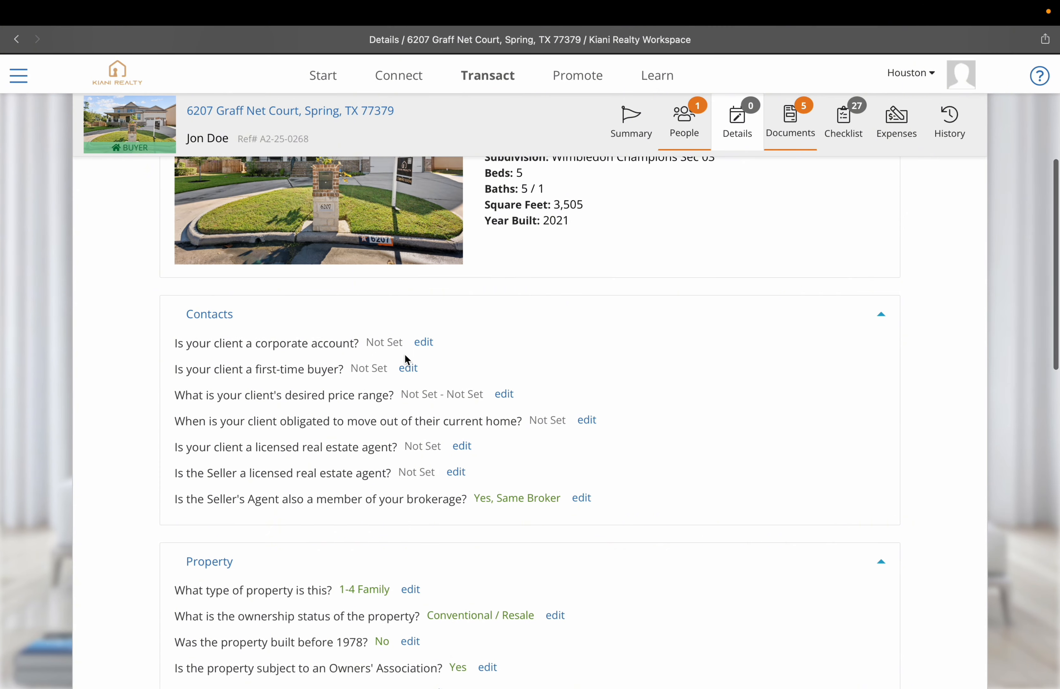
click(428, 344)
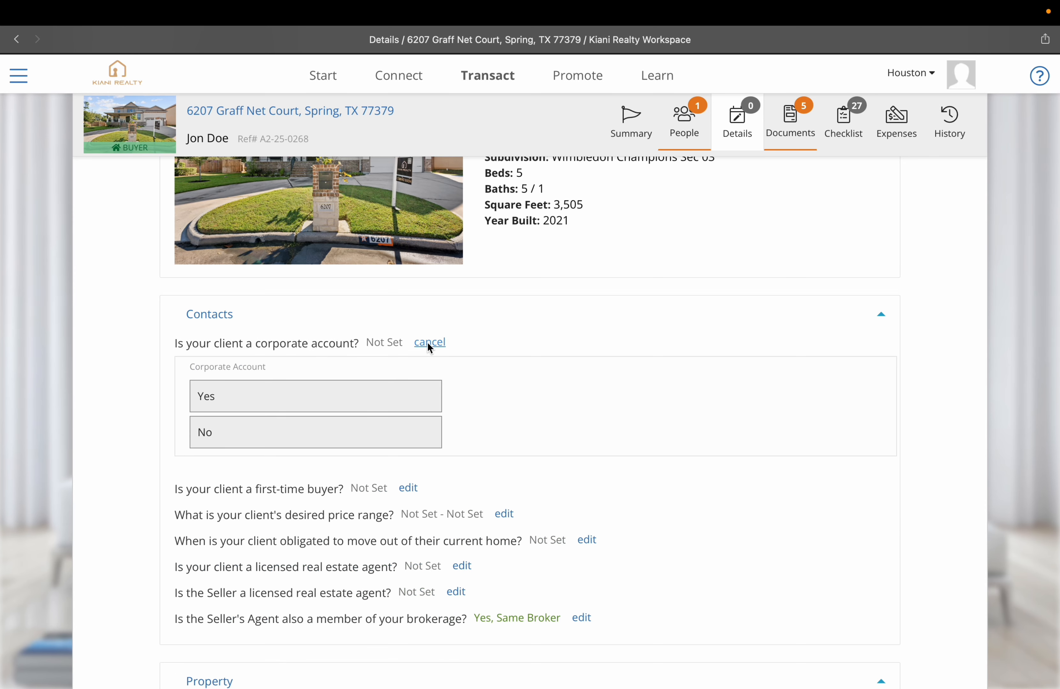
click(344, 420)
scroll(375, 438, down, 2)
click(408, 441)
click(362, 532)
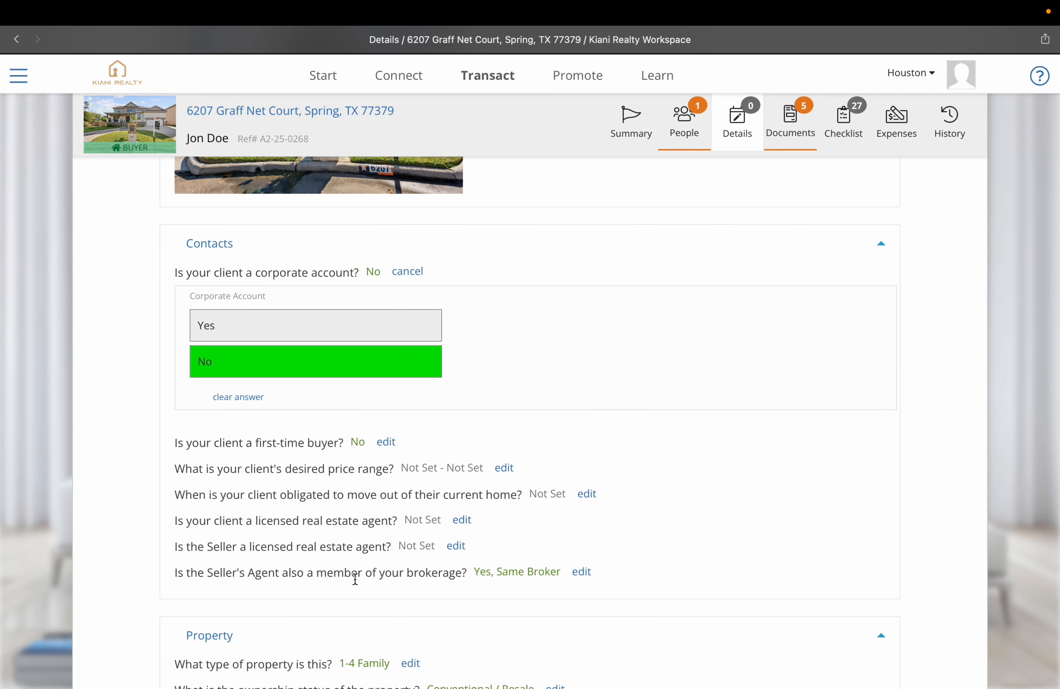
Step: Review the remaining property, financial and date details of the transaction, including the GF/Escrow number question
scroll(496, 573, down, 10)
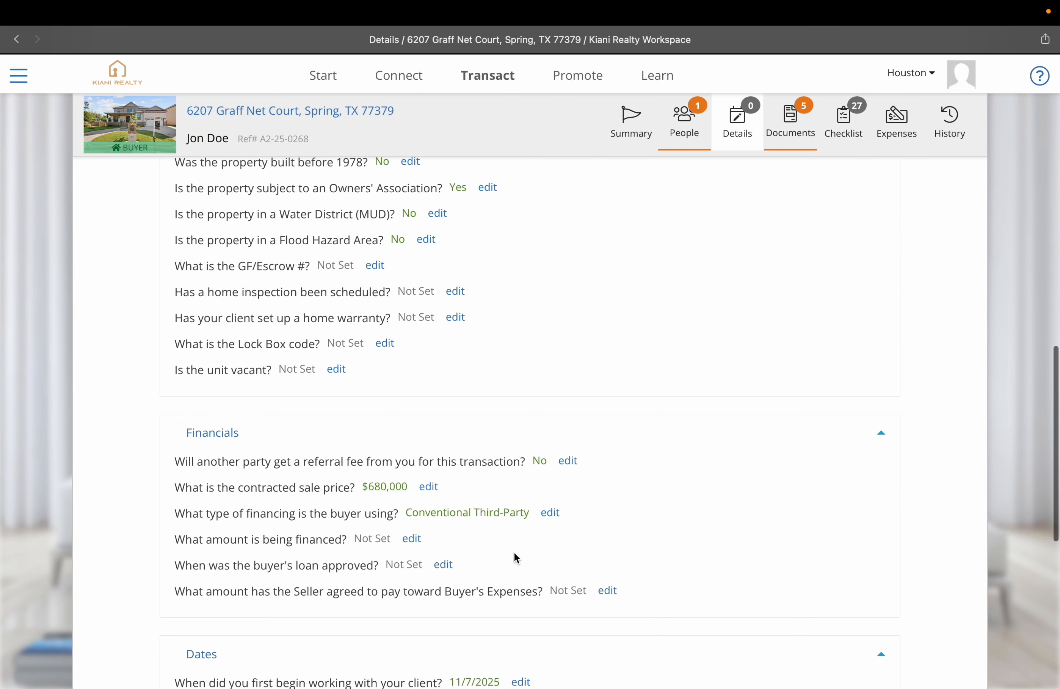
scroll(513, 554, up, 4)
drag(176, 447, 305, 448)
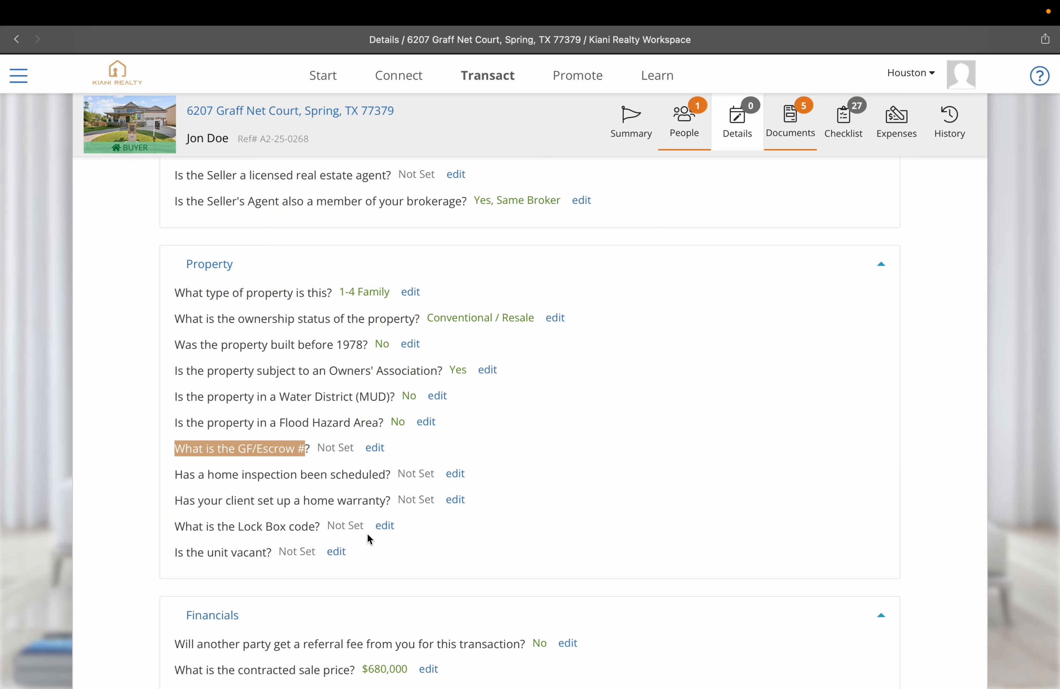
scroll(367, 533, down, 5)
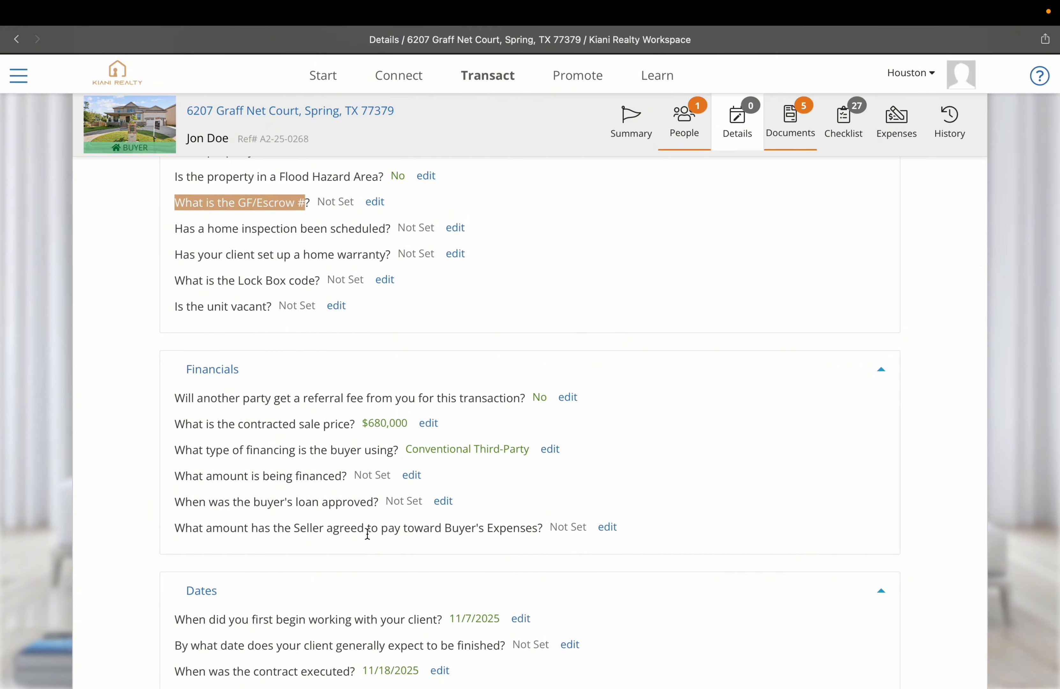
scroll(367, 532, down, 8)
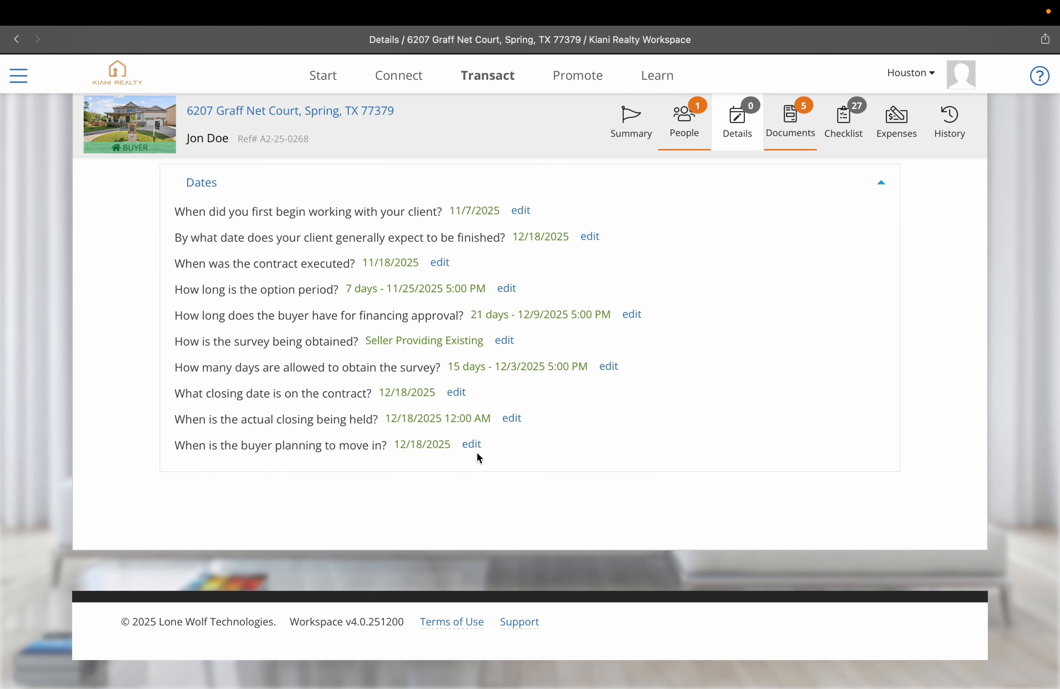
scroll(491, 373, up, 15)
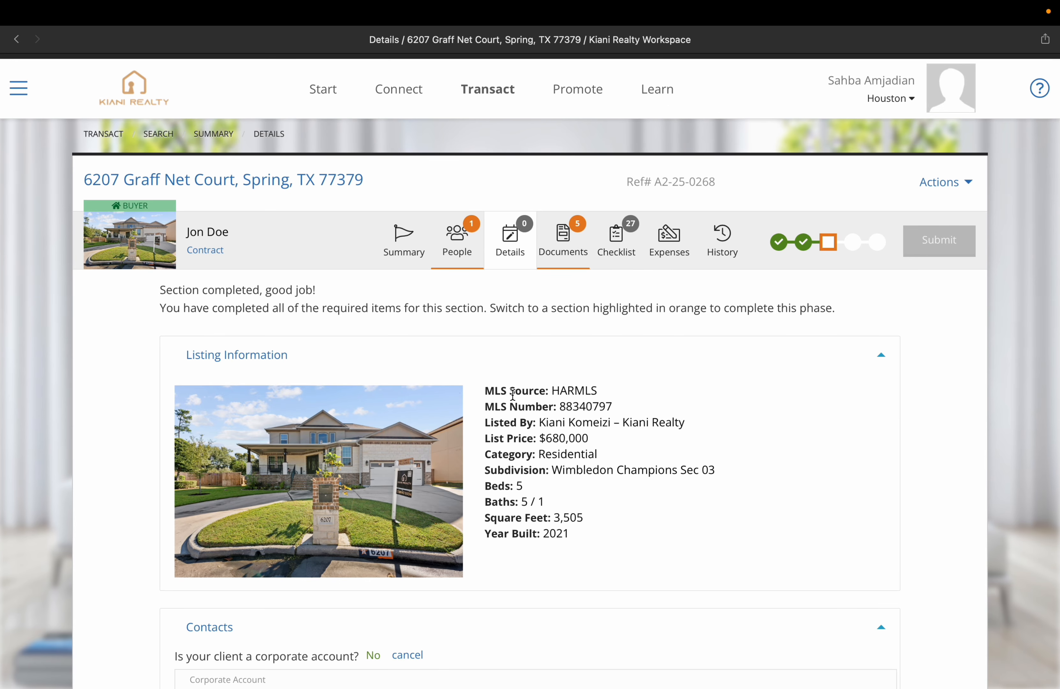
Step: Check the documents required for the Contract phase and the transaction's summary timeline
click(563, 241)
scroll(568, 472, down, 2)
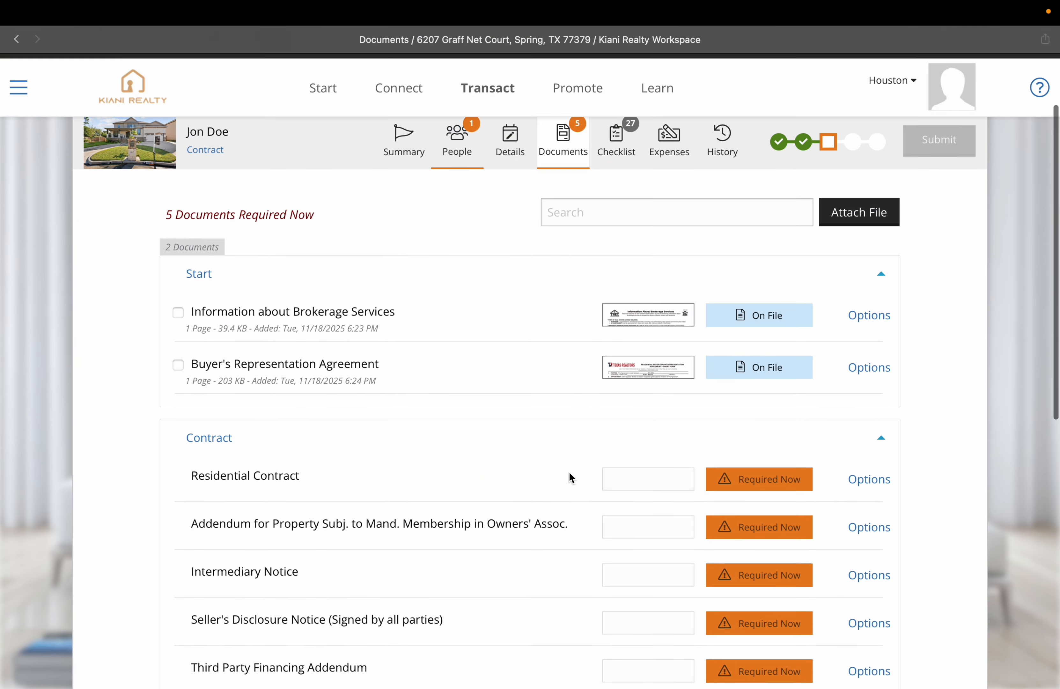
scroll(569, 473, down, 3)
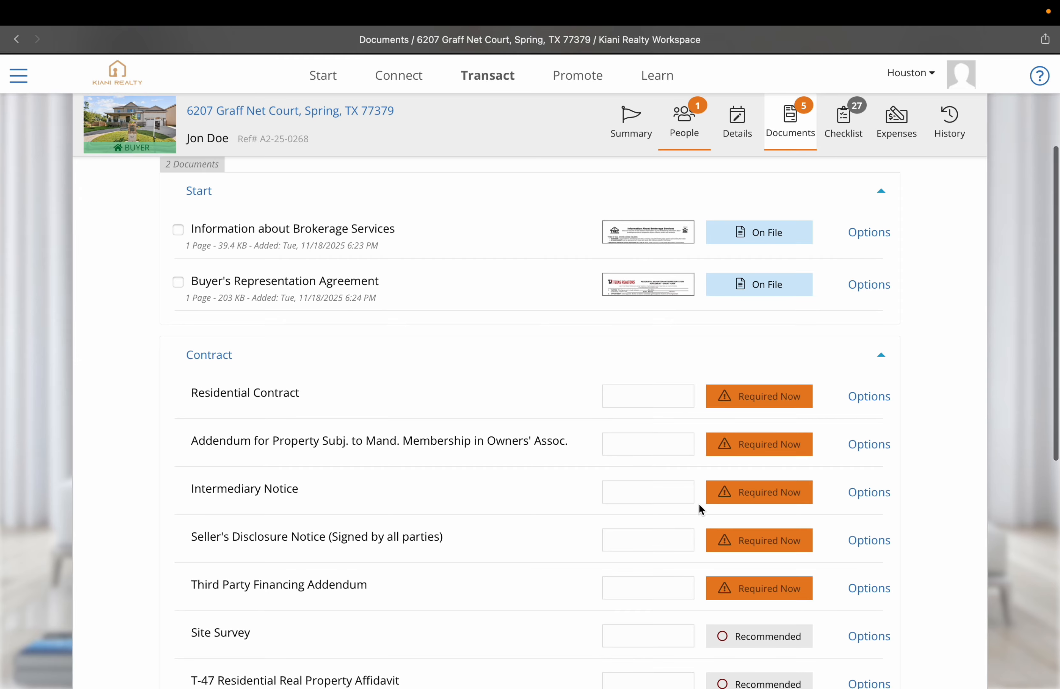
scroll(697, 506, up, 5)
click(398, 244)
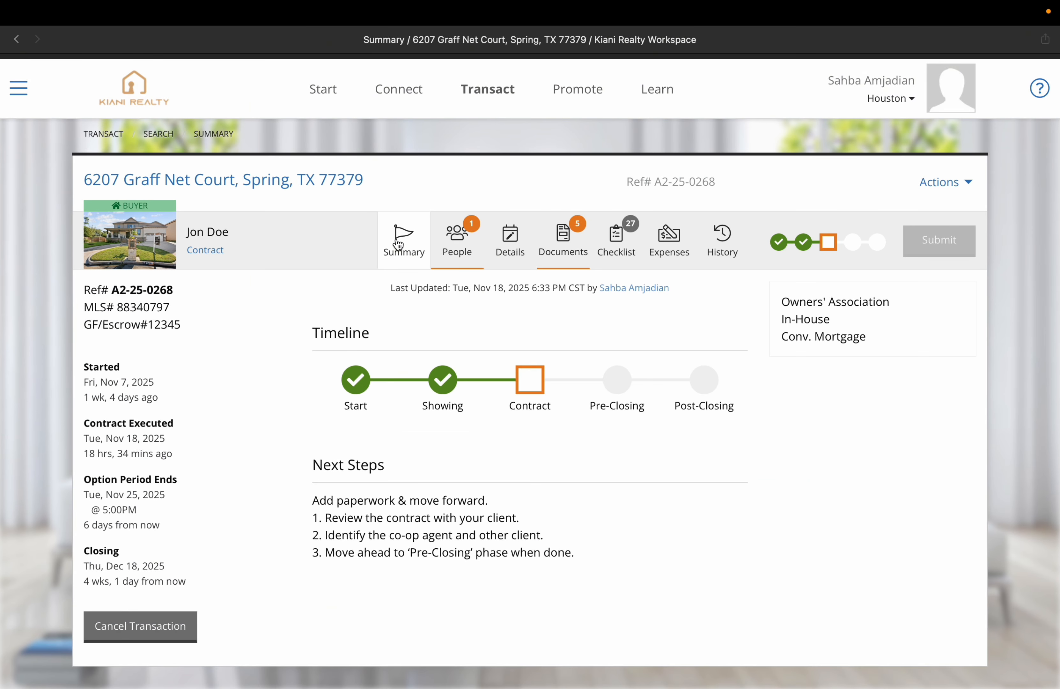
Step: Upload the "1 to 4" PDF from the computer for the Residential Contract entry in the transaction's documents
click(581, 252)
scroll(574, 456, down, 3)
scroll(738, 424, down, 2)
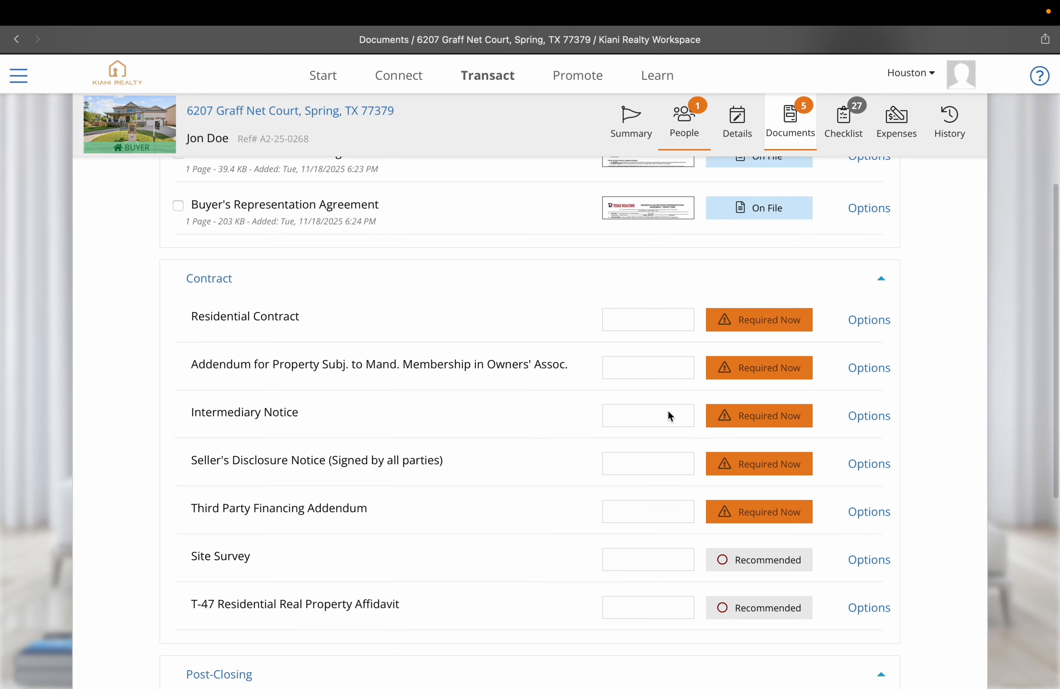
click(867, 320)
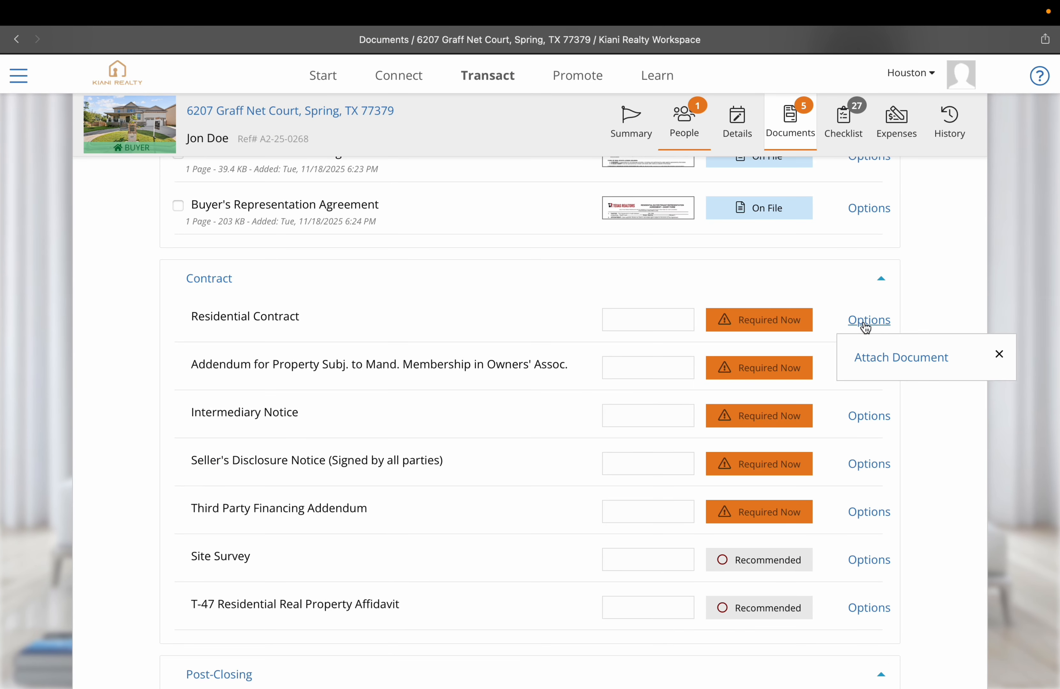
click(883, 357)
click(736, 358)
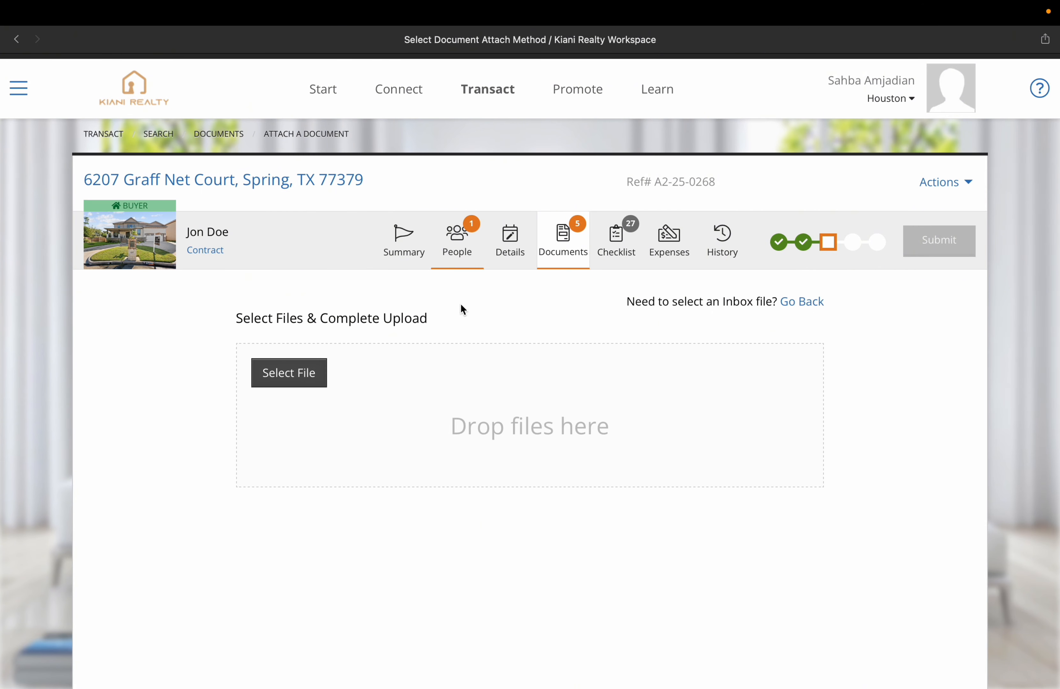
click(280, 382)
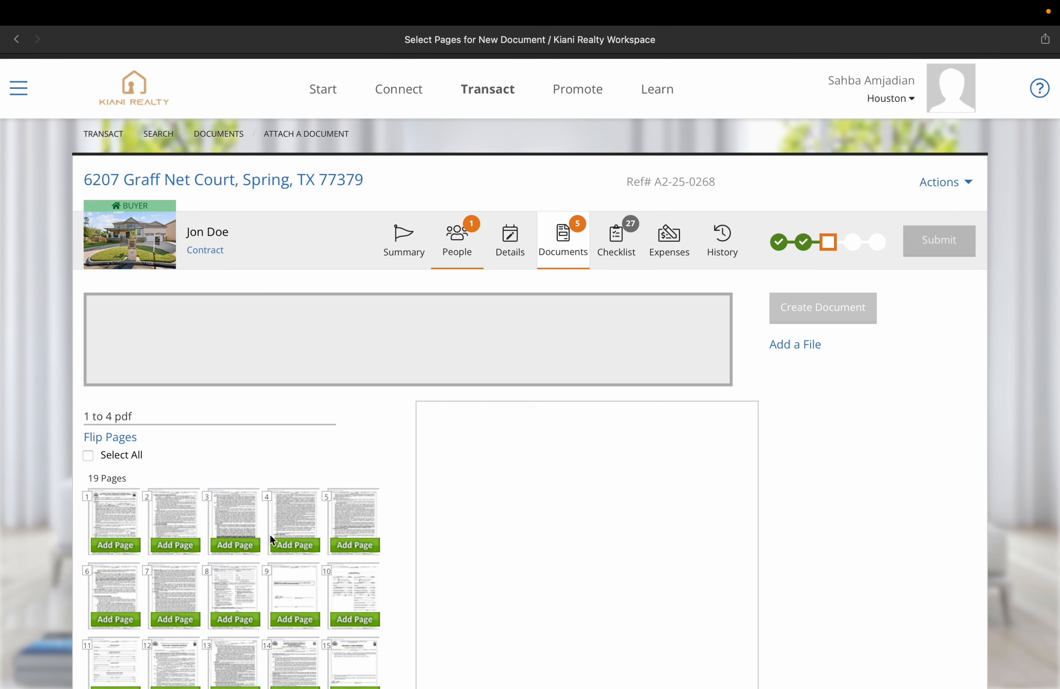
Step: Add pages 1 through 11 of the uploaded file to the new document, previewing pages 11 and 12 to find where the contract ends
scroll(270, 534, down, 5)
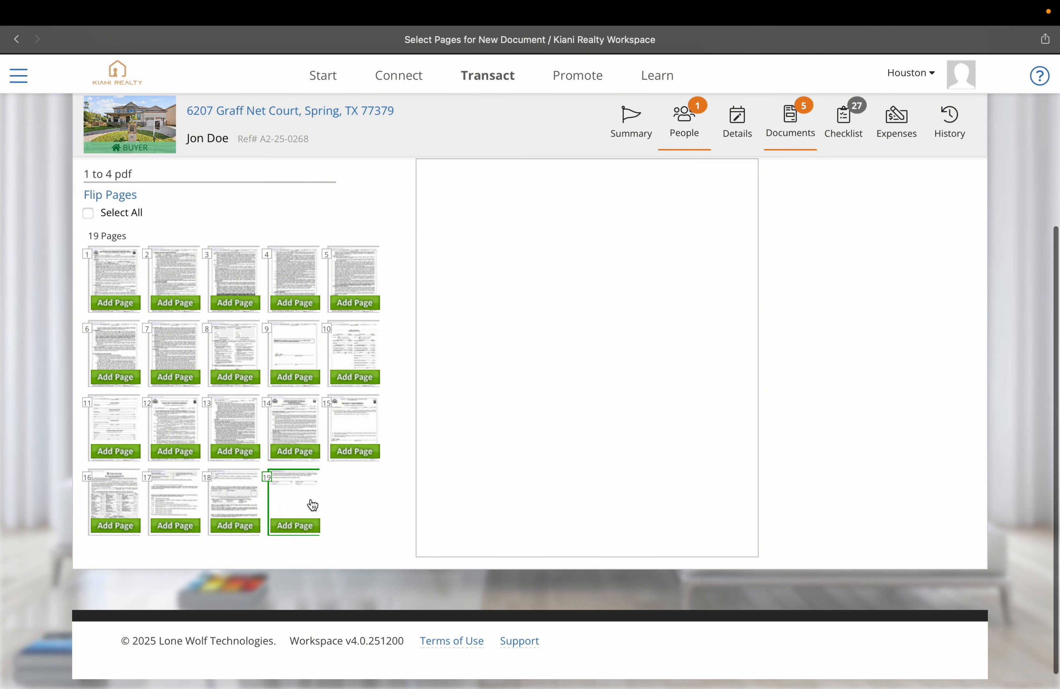
scroll(312, 505, up, 1)
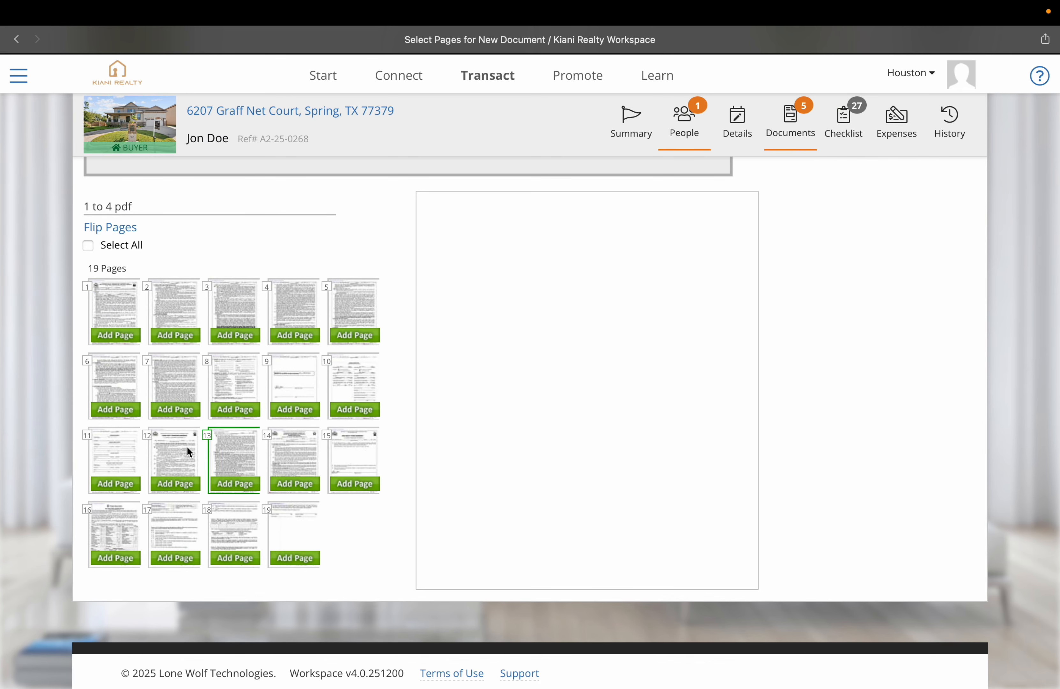
click(108, 461)
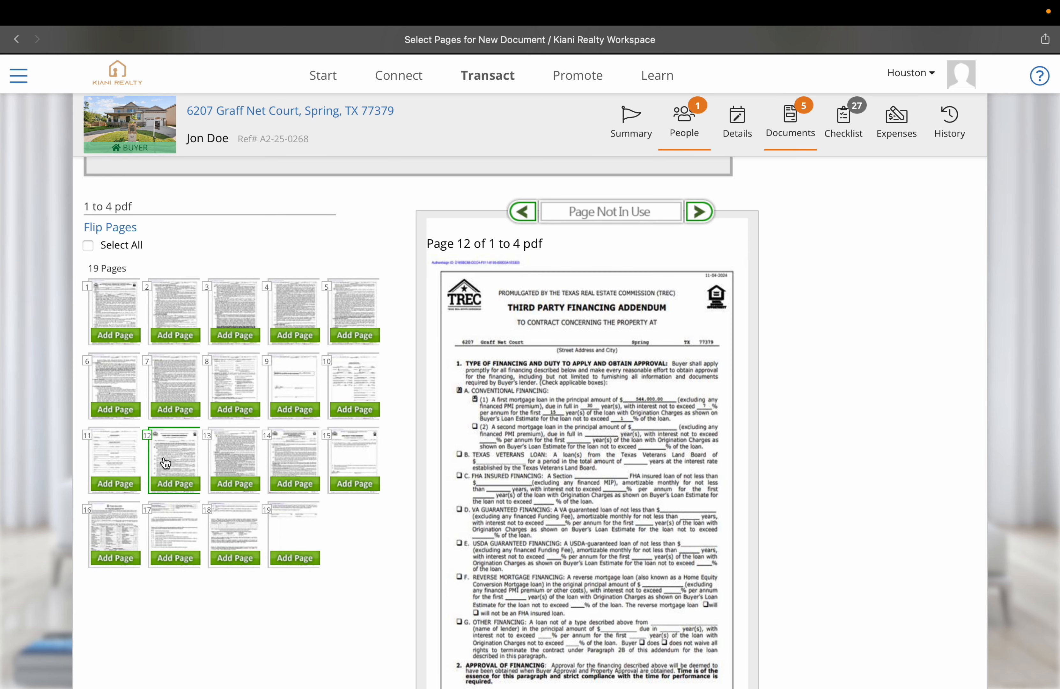
click(112, 334)
click(188, 334)
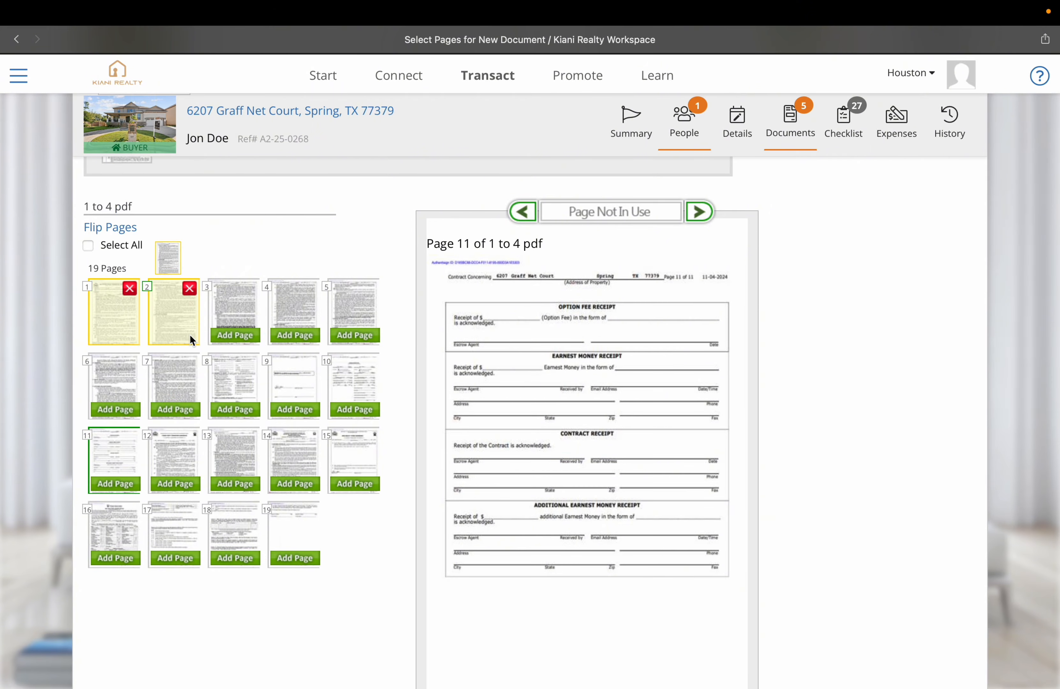
click(251, 337)
click(295, 334)
click(354, 334)
click(115, 409)
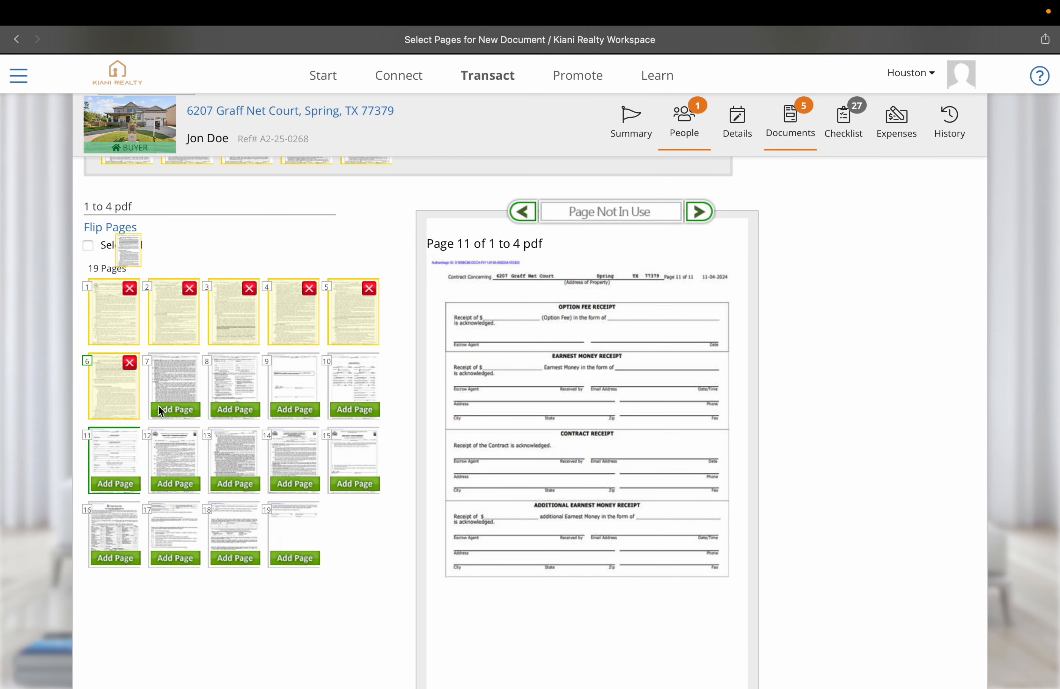
click(175, 408)
click(232, 409)
click(295, 409)
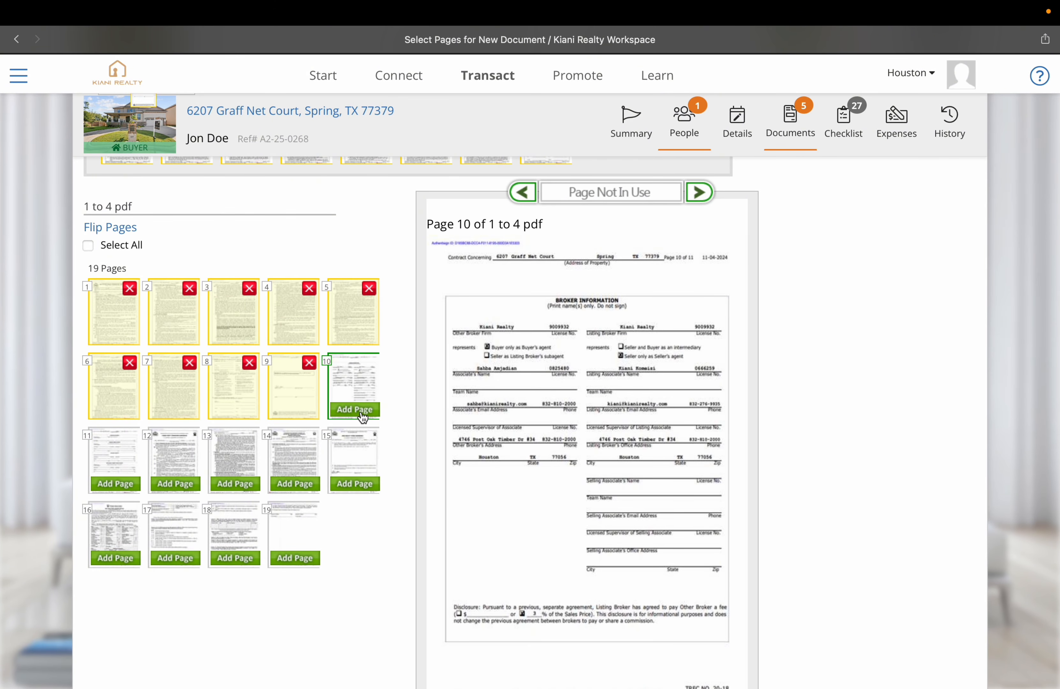
click(354, 409)
click(115, 483)
click(174, 454)
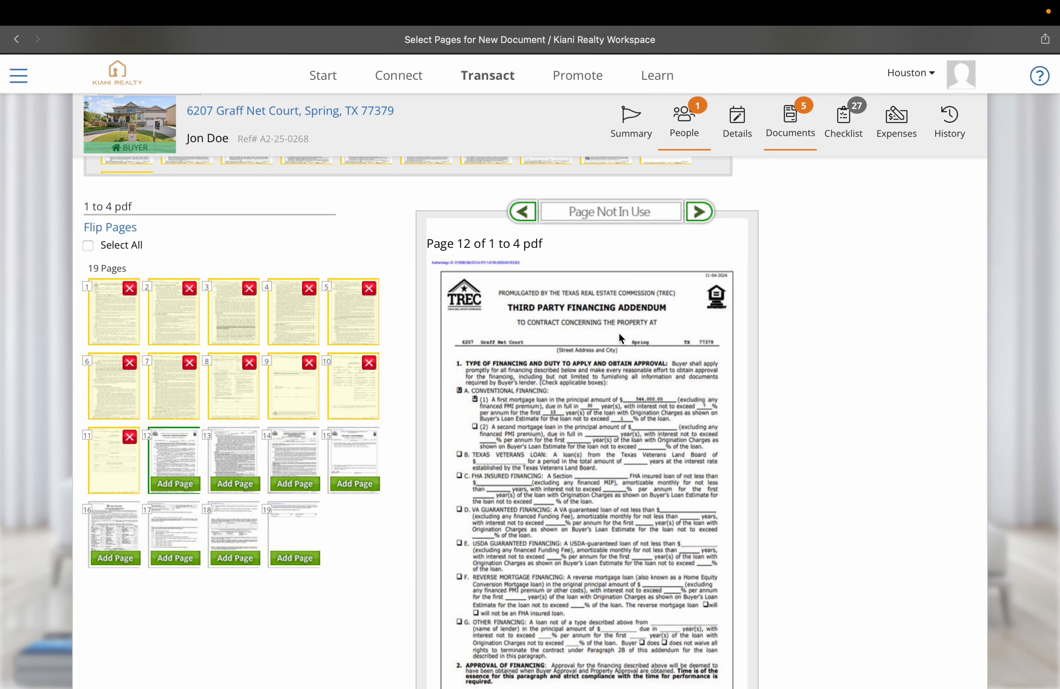
Step: Create the document from the selected pages and save it as the Residential Contract with On File status, without adding another
scroll(618, 331, up, 1)
scroll(619, 332, up, 4)
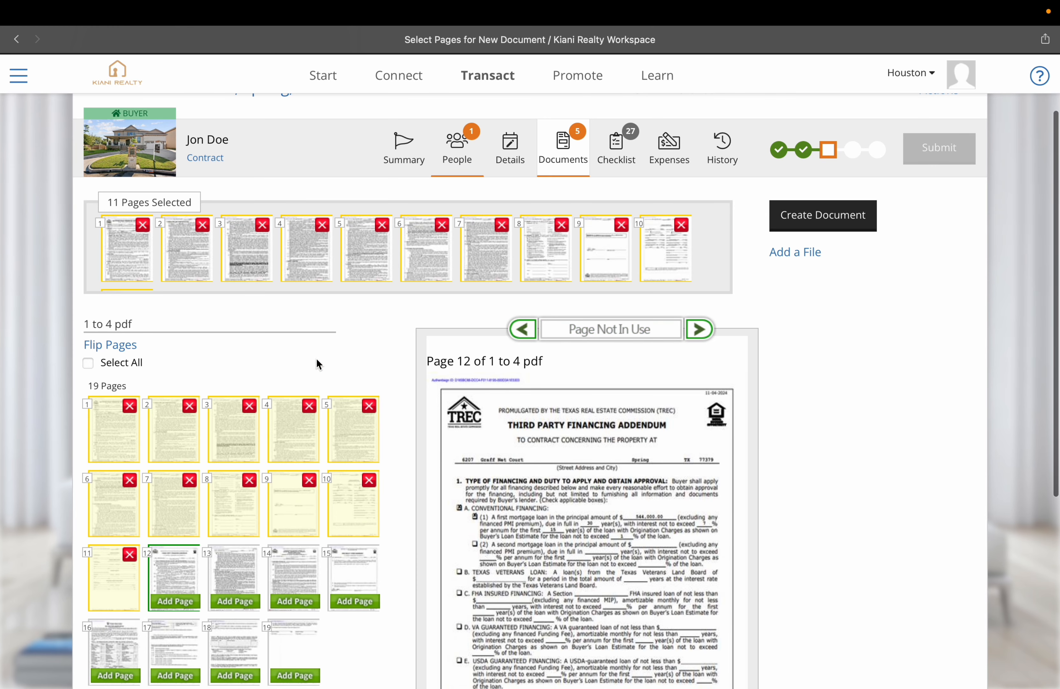
click(822, 217)
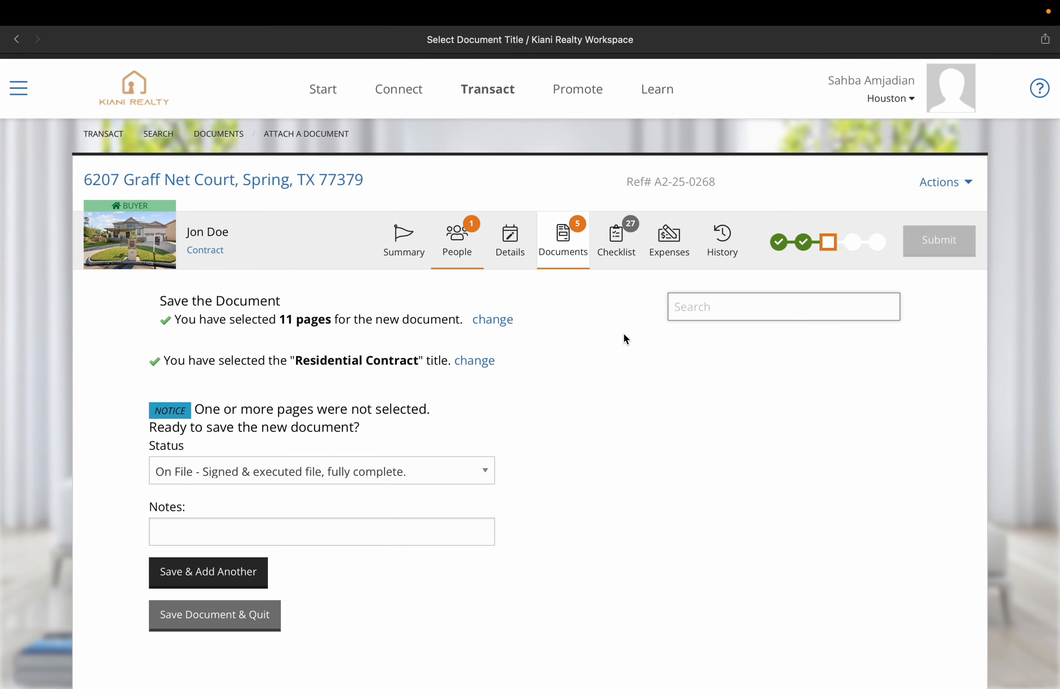
scroll(623, 333, down, 2)
click(230, 546)
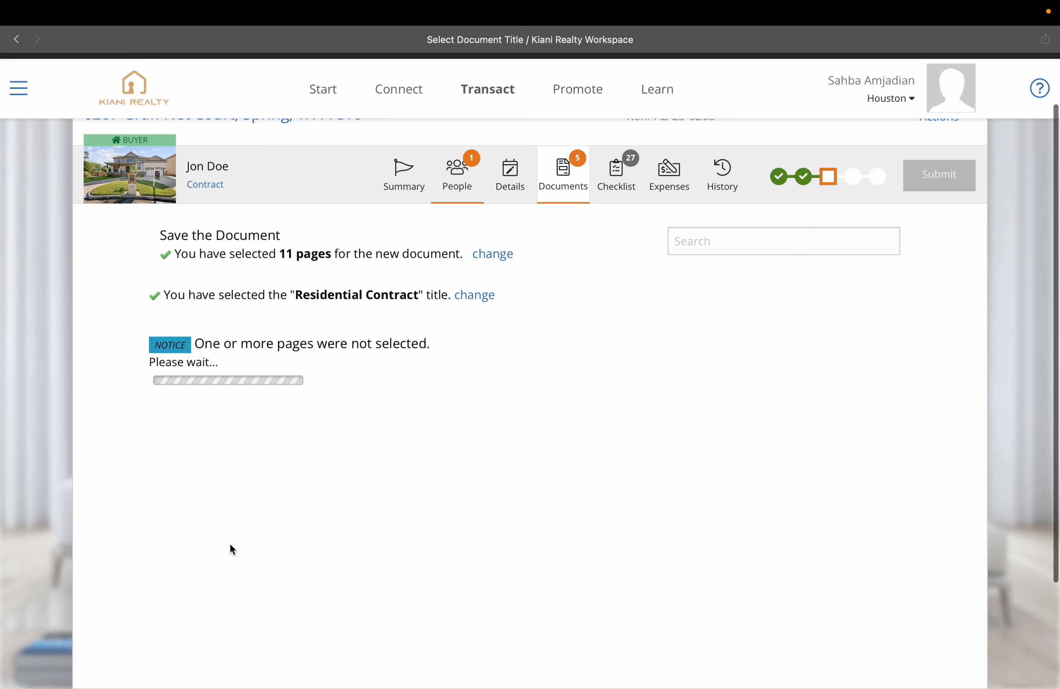
Step: Upload the "1 to 4" PDF from the computer for the Addendum for Property Subj. to Mand. Membership in Owners' Assoc. entry
scroll(431, 526, down, 5)
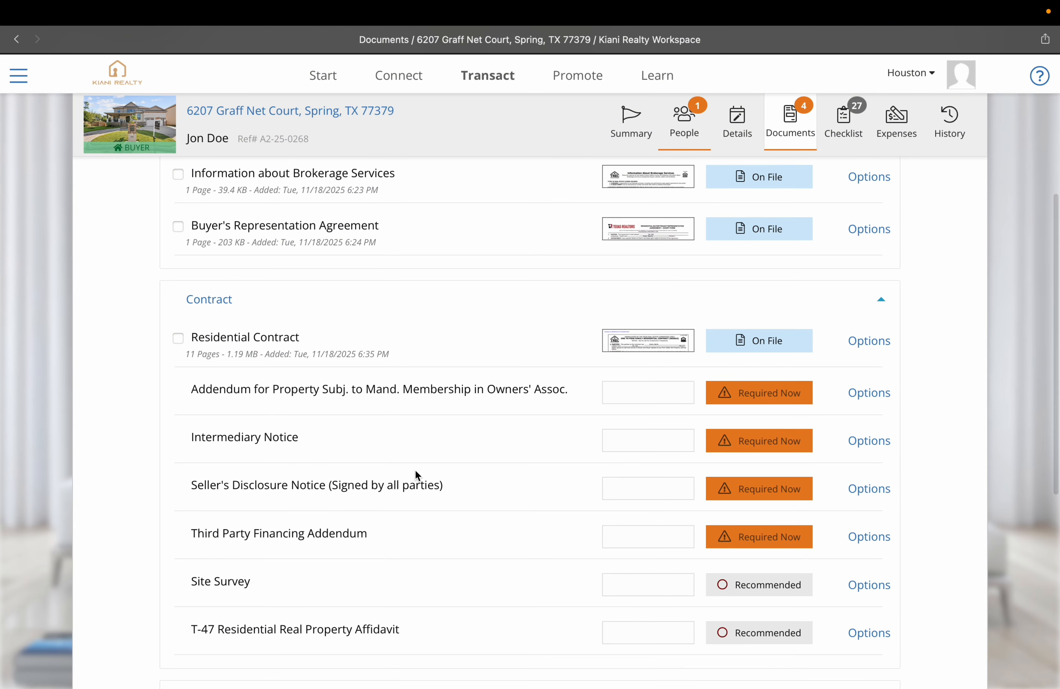
click(871, 395)
click(900, 430)
click(747, 348)
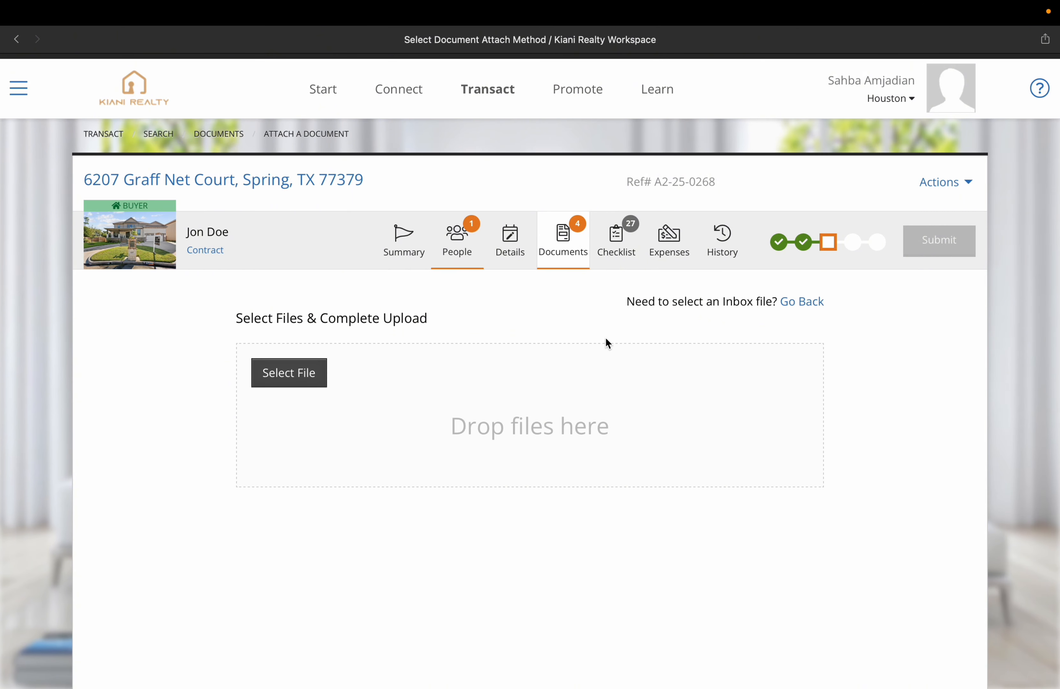
click(269, 377)
click(388, 293)
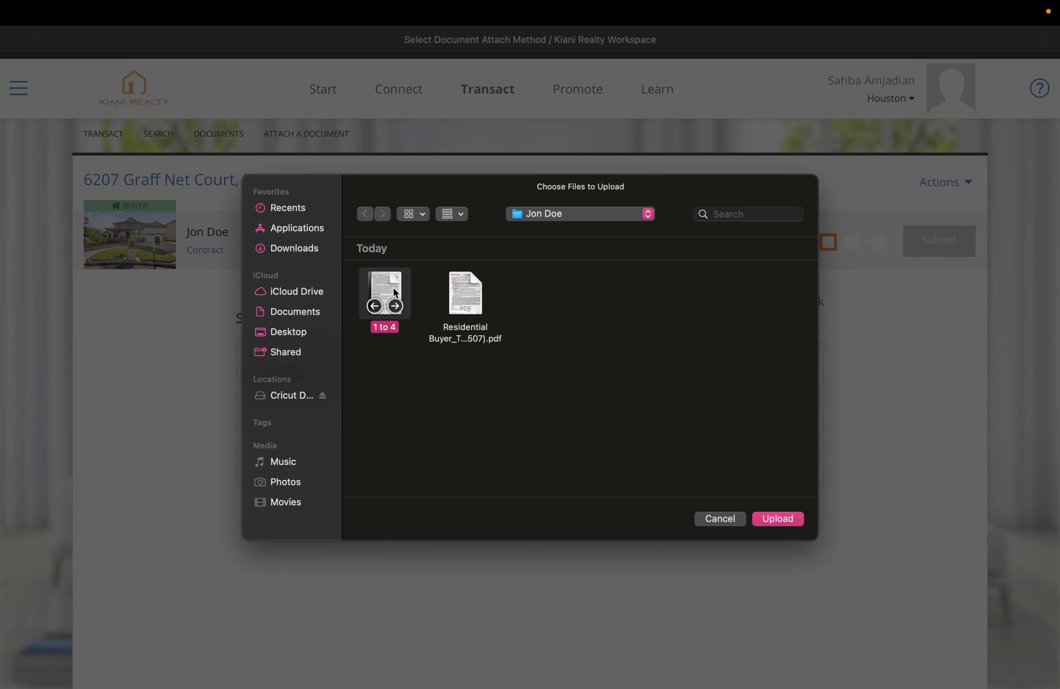
click(779, 520)
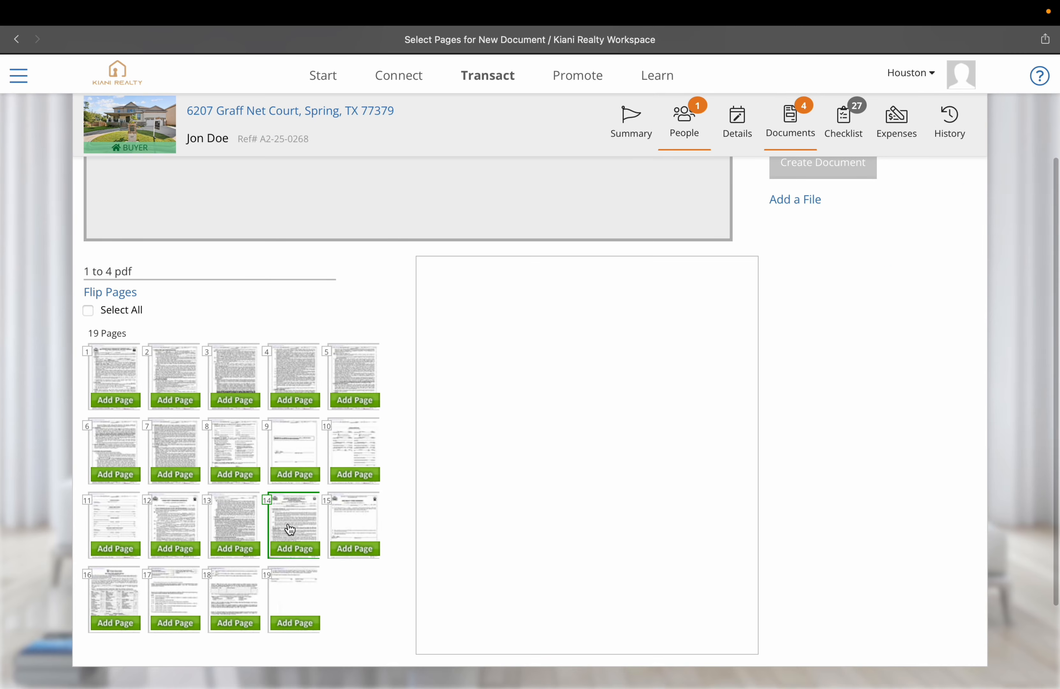
Step: Preview and add page 14 of the uploaded file, create the document and save it as the owners' association addendum with On File status
click(290, 528)
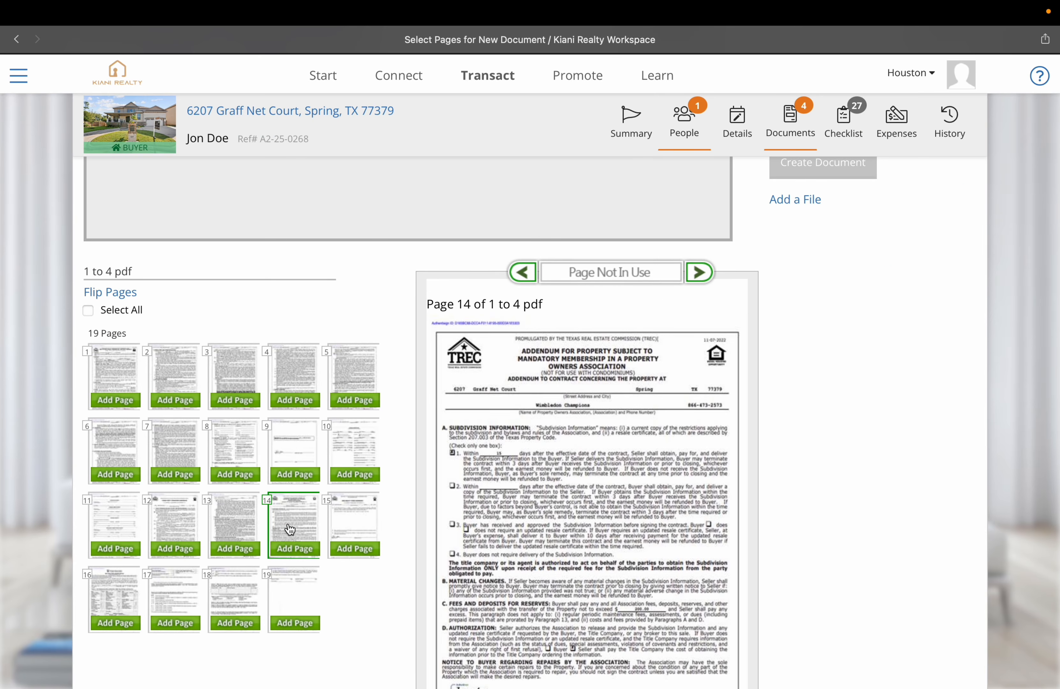
scroll(290, 529, down, 3)
click(361, 419)
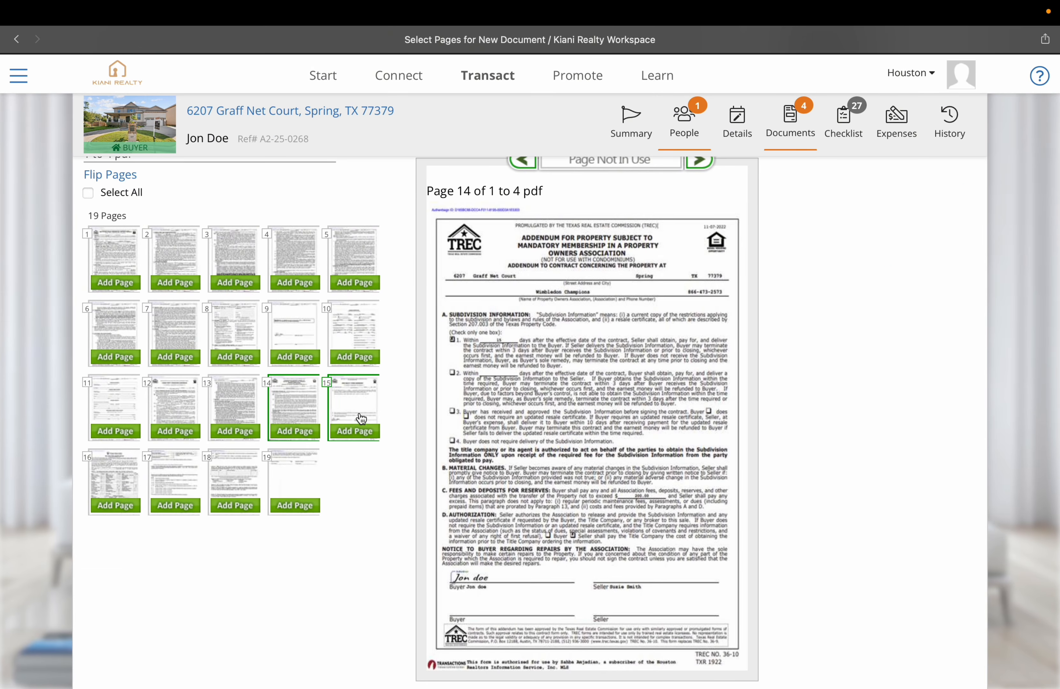
click(297, 404)
click(307, 431)
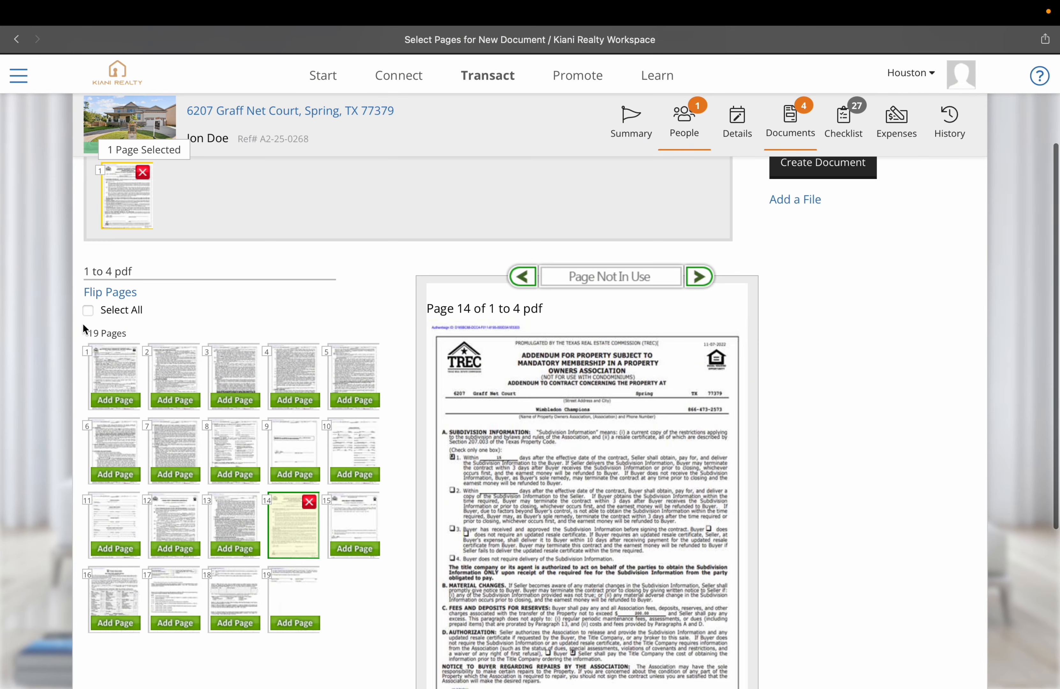
scroll(239, 430, up, 3)
click(804, 321)
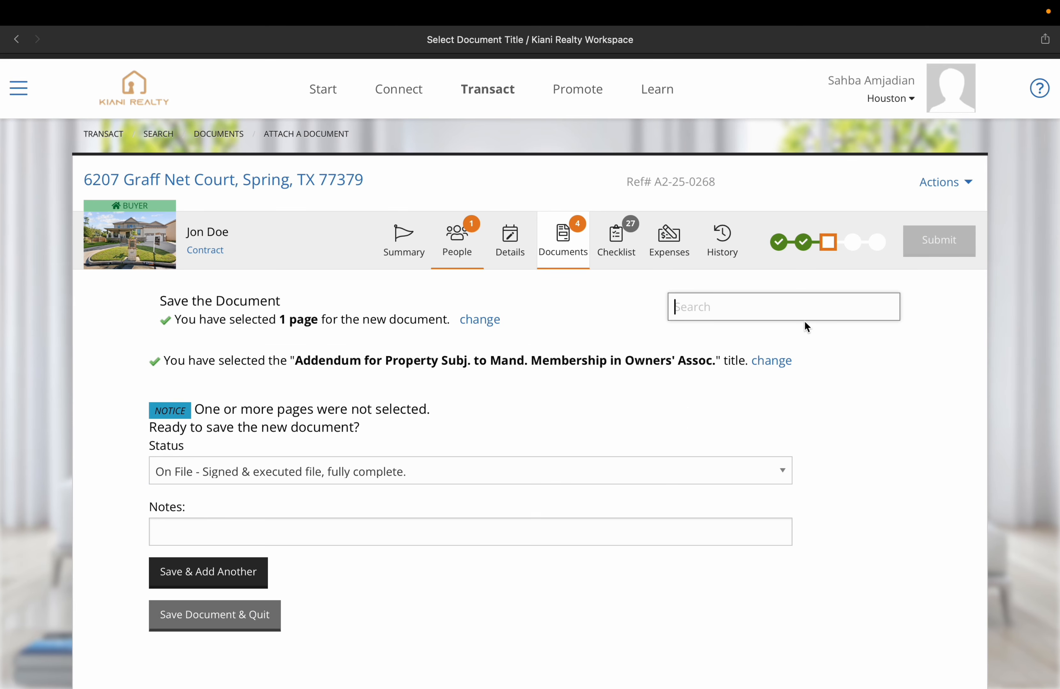
click(237, 623)
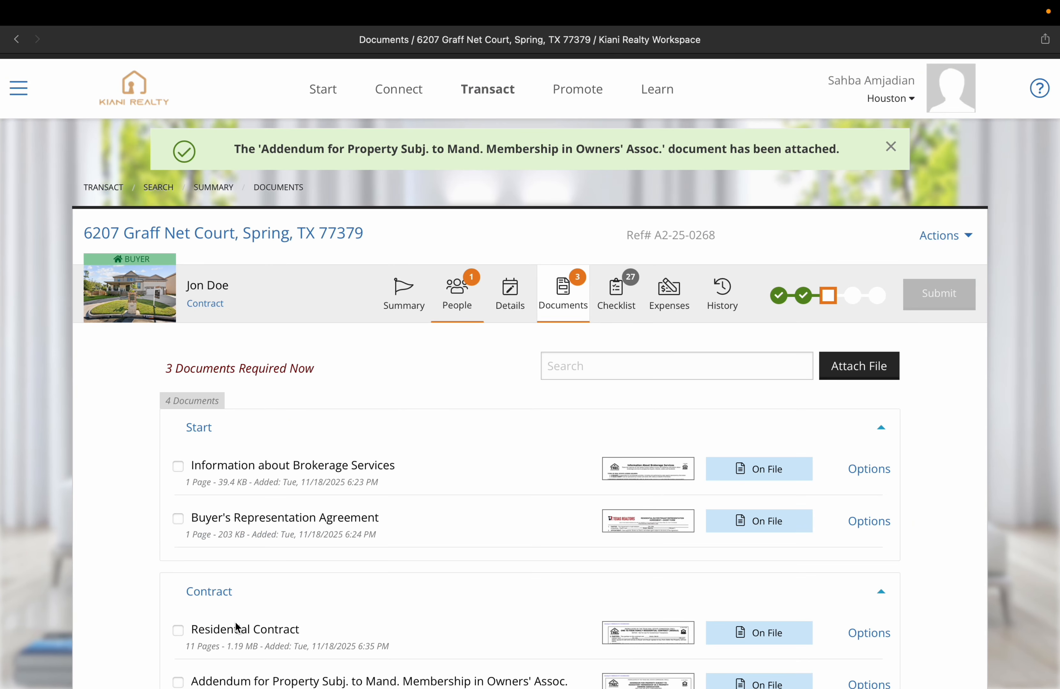
Step: Open the options of the Intermediary Notice entry among the Contract documents
scroll(649, 520, down, 3)
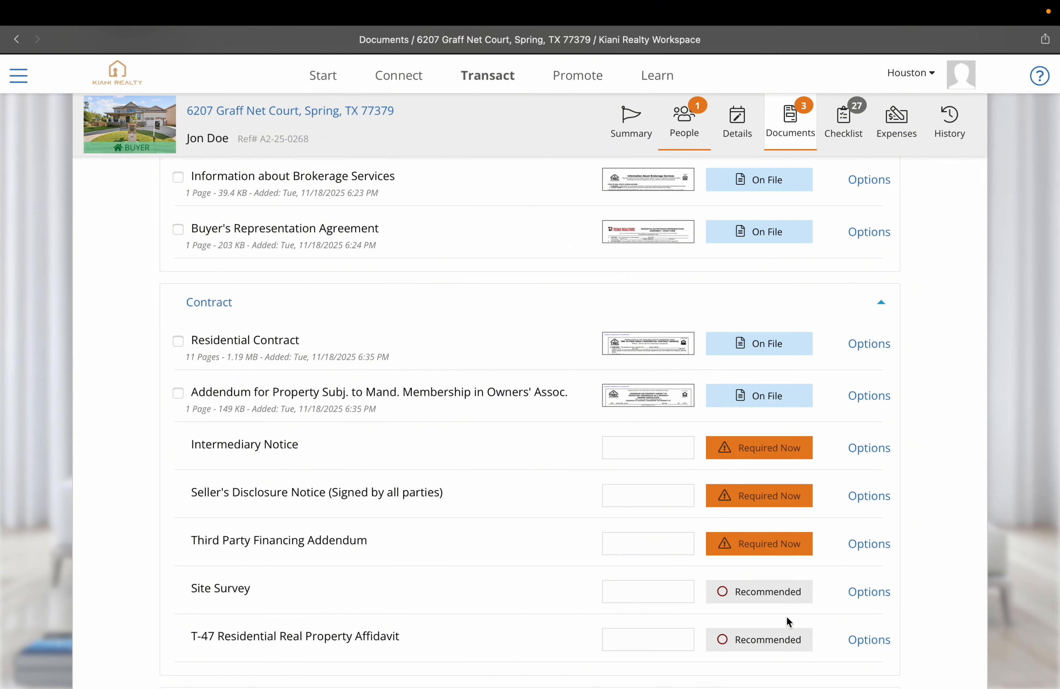
scroll(861, 474, down, 1)
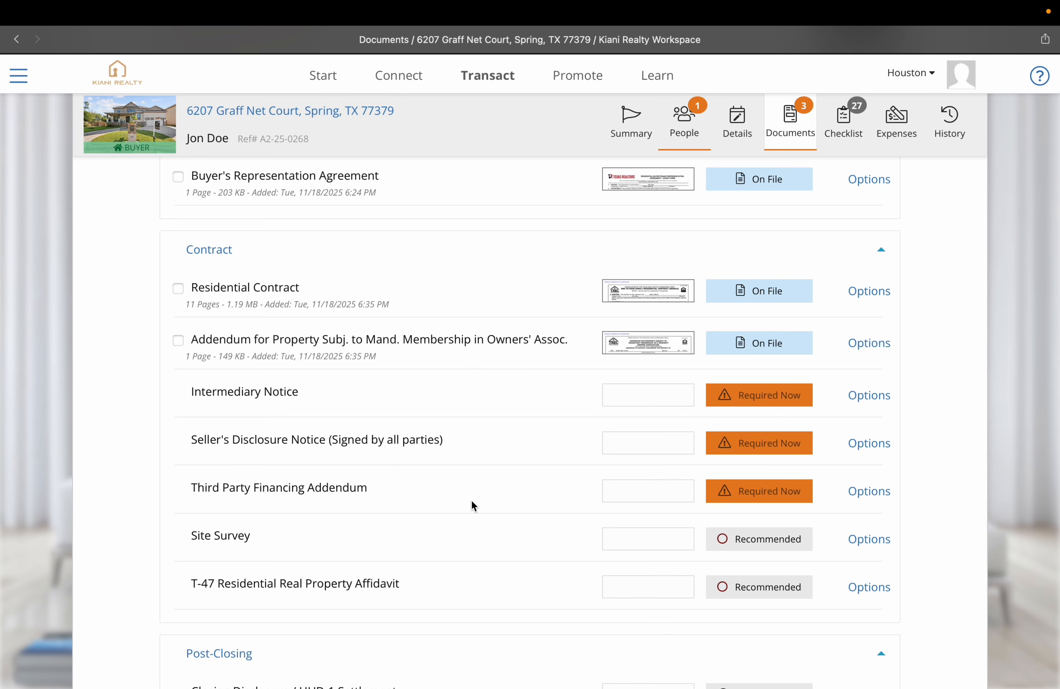
click(870, 398)
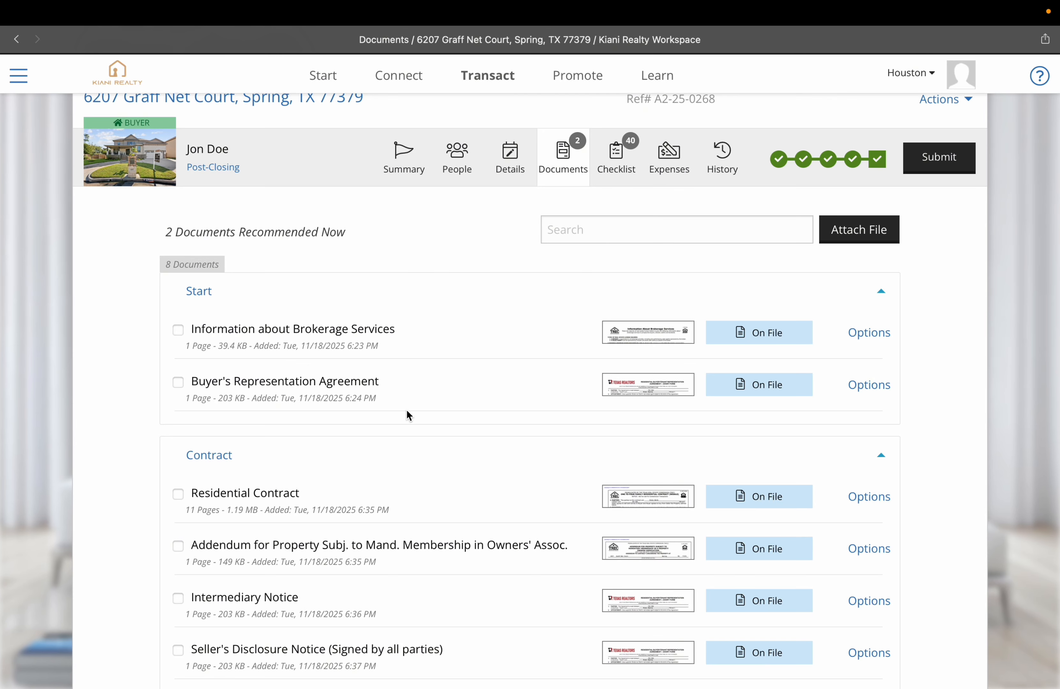
Step: Review the transaction's attached documents, submit the transaction and start its funding request
scroll(636, 350, down, 2)
scroll(637, 350, up, 3)
scroll(731, 409, down, 2)
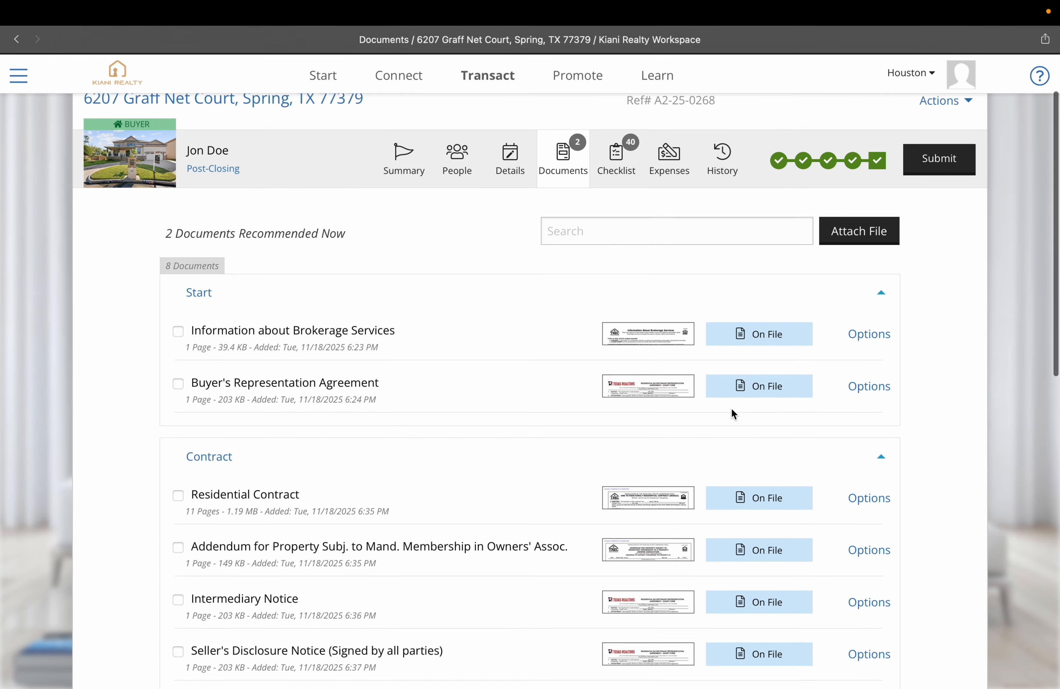
scroll(730, 408, up, 2)
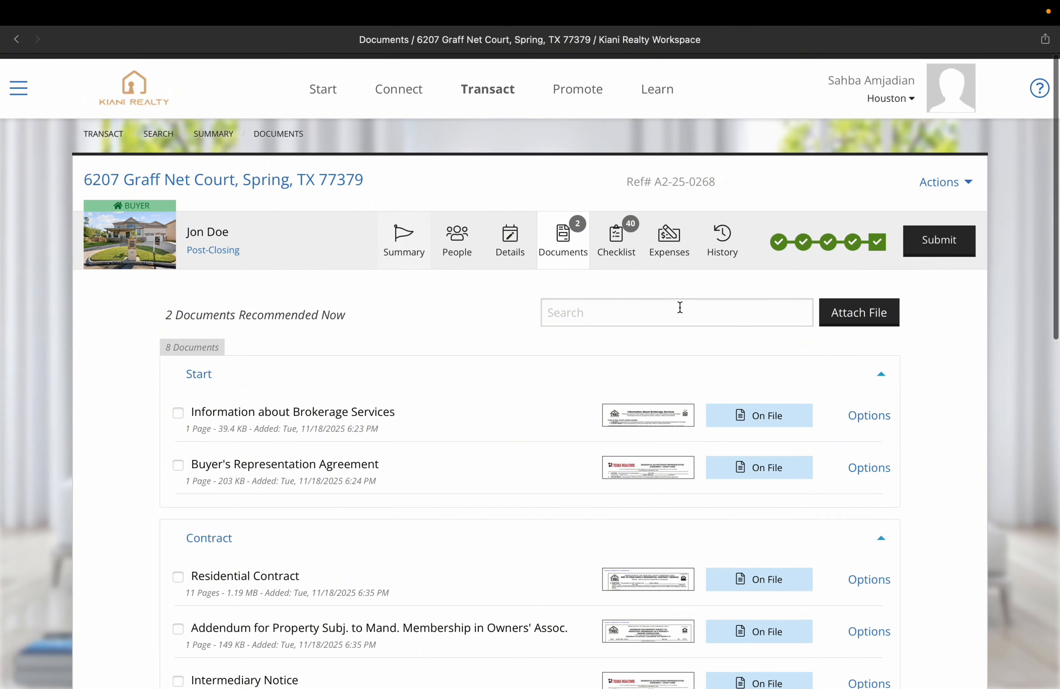
click(937, 243)
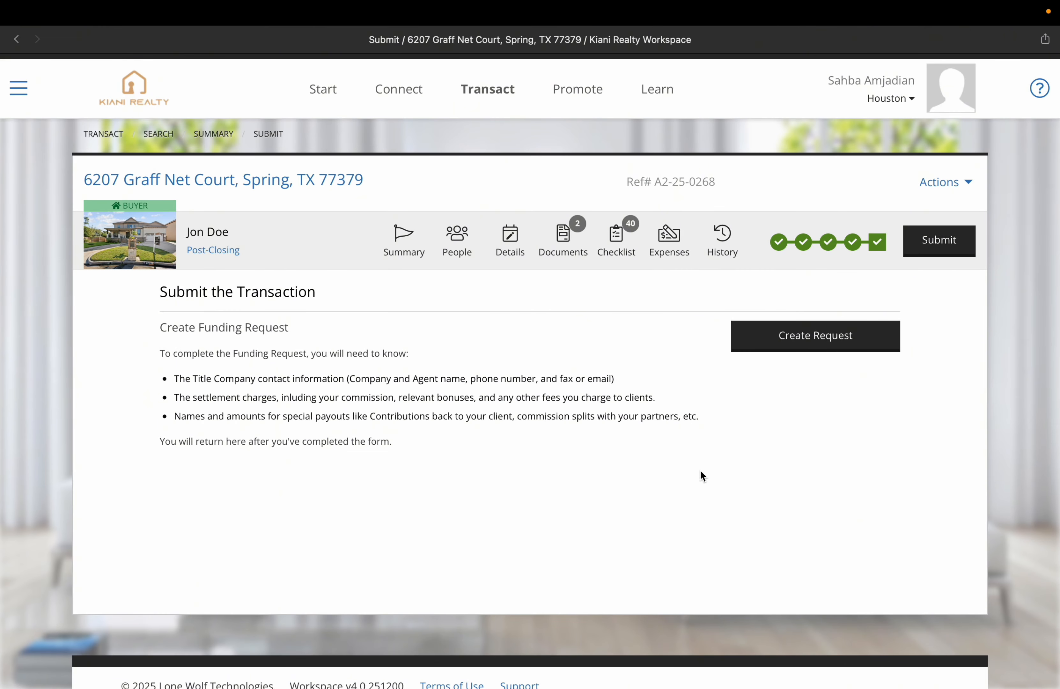
click(775, 336)
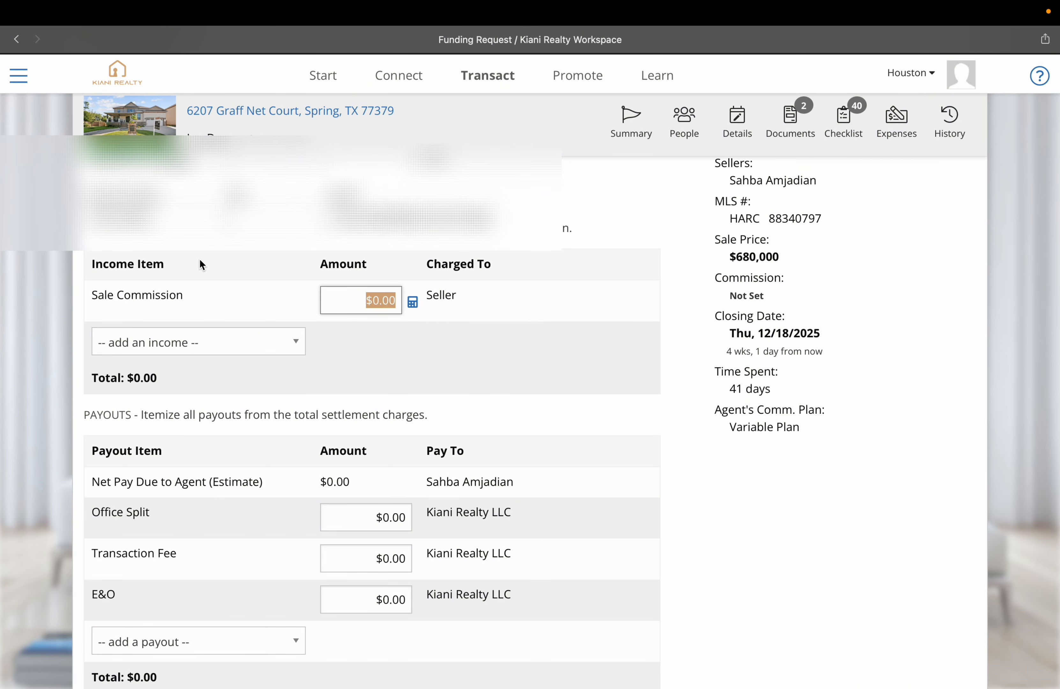
Step: Set the sale commission to 3% of the contract sale price using the commission calculator
scroll(200, 260, up, 2)
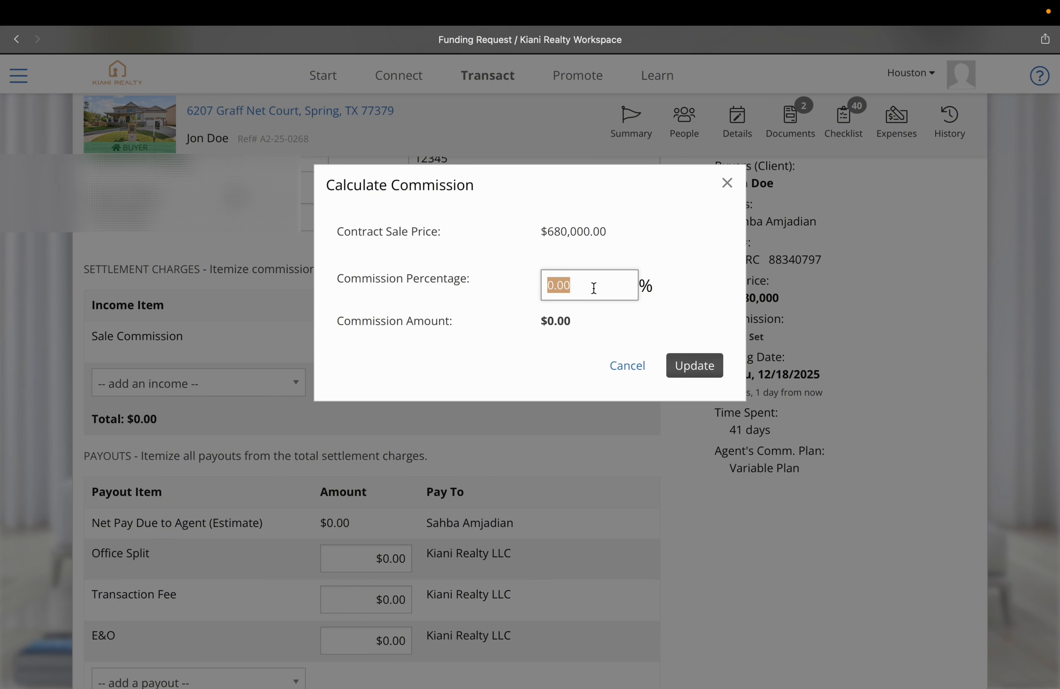
text(3)
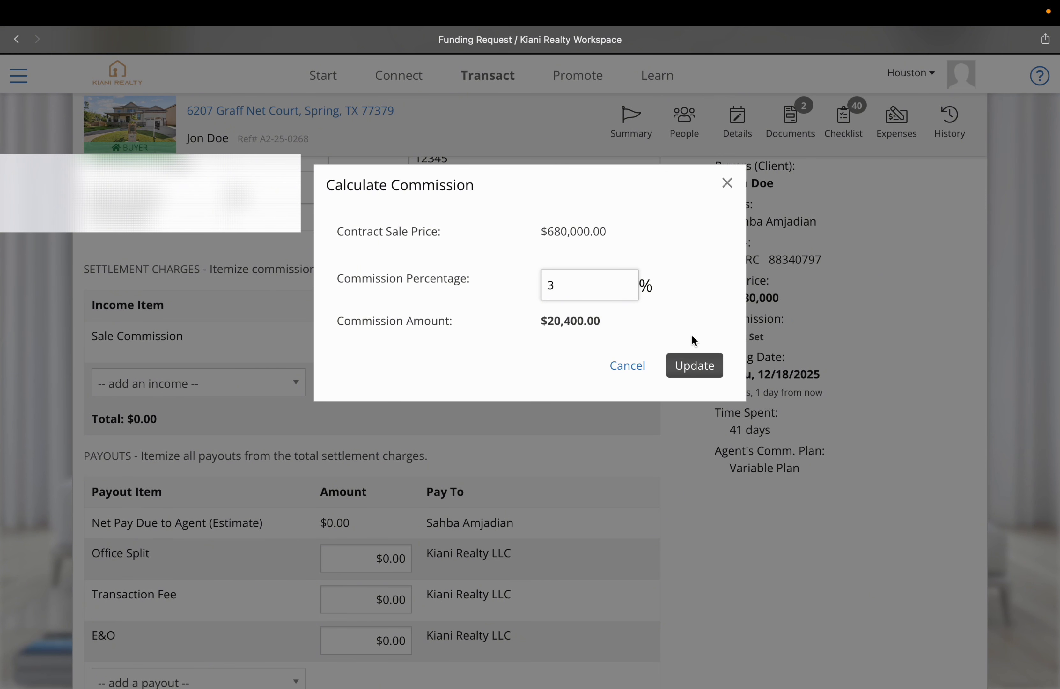
click(694, 365)
Step: Set the Office Split payout to $4,080.00 and check the estimated net pay due to the agent
scroll(387, 381, down, 3)
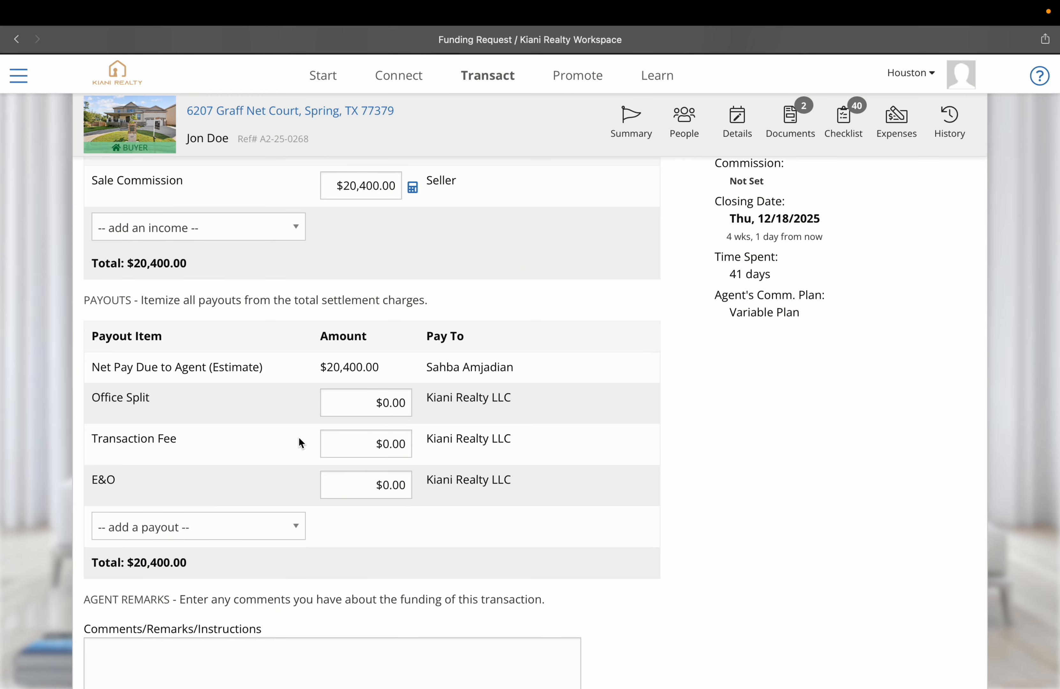
drag(385, 366, 314, 372)
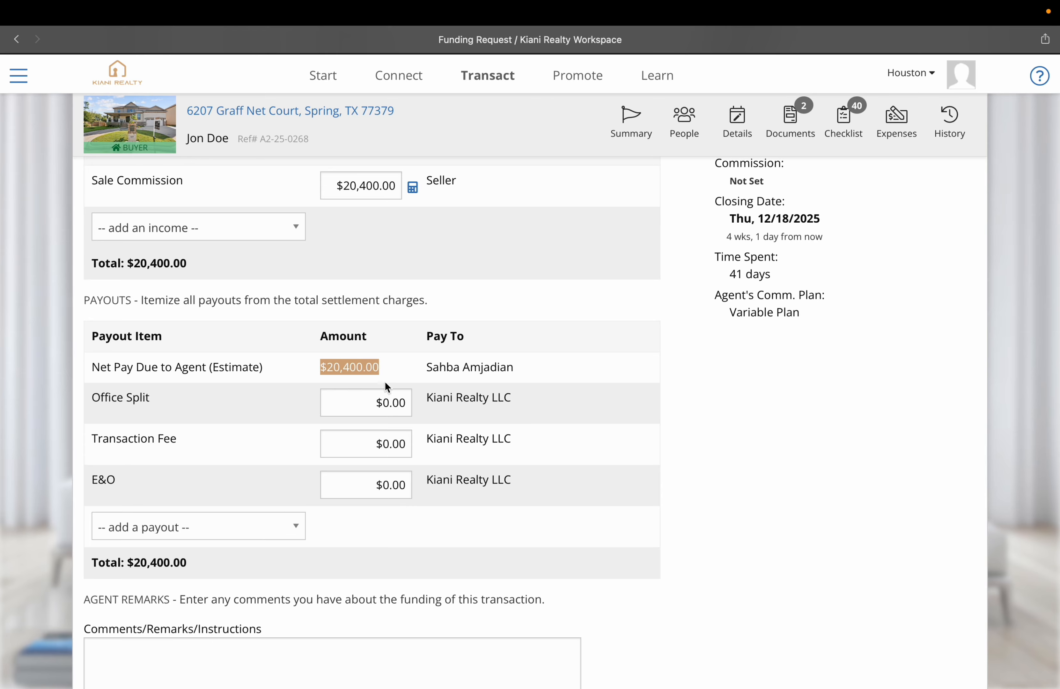
click(384, 402)
text(4)
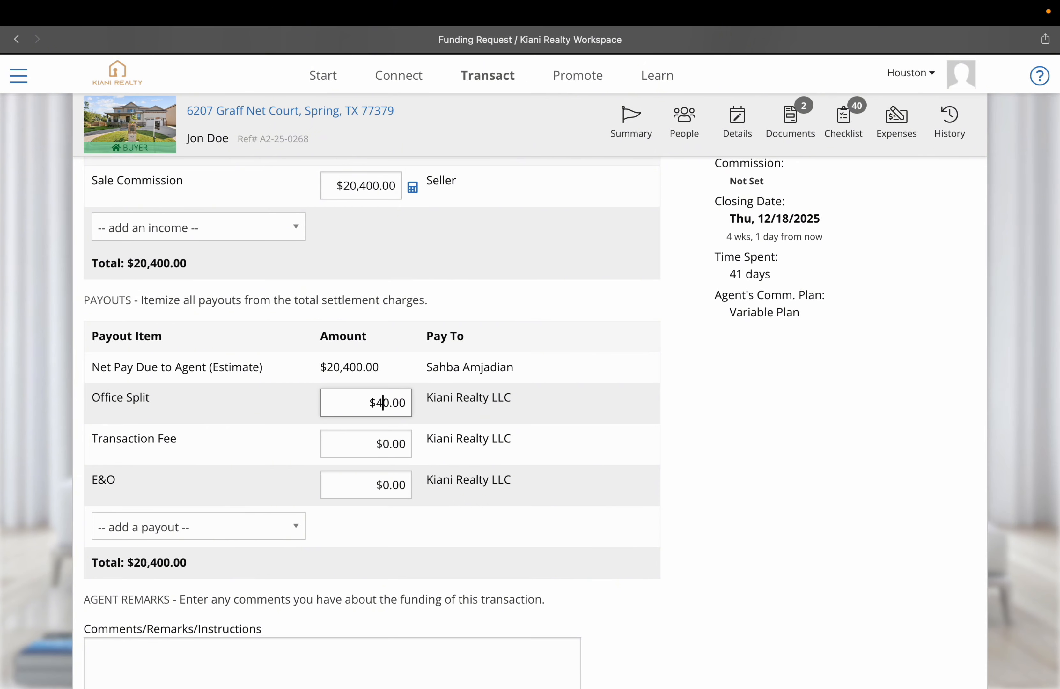
drag(402, 404, 369, 402)
key(BackSpace)
text(4080)
click(609, 426)
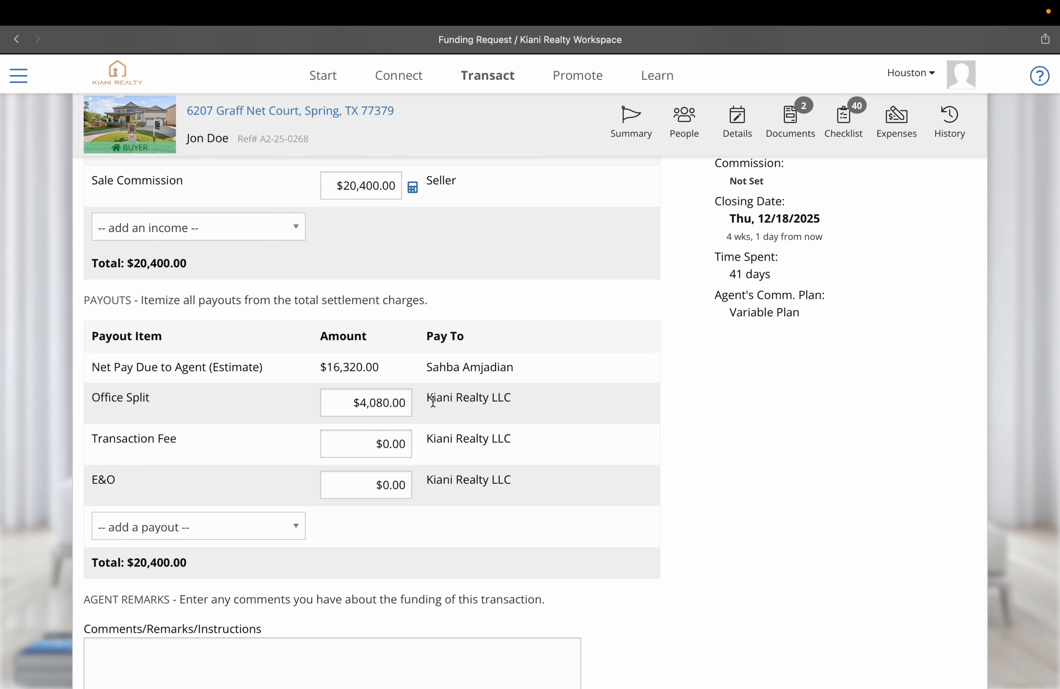
drag(318, 367, 398, 365)
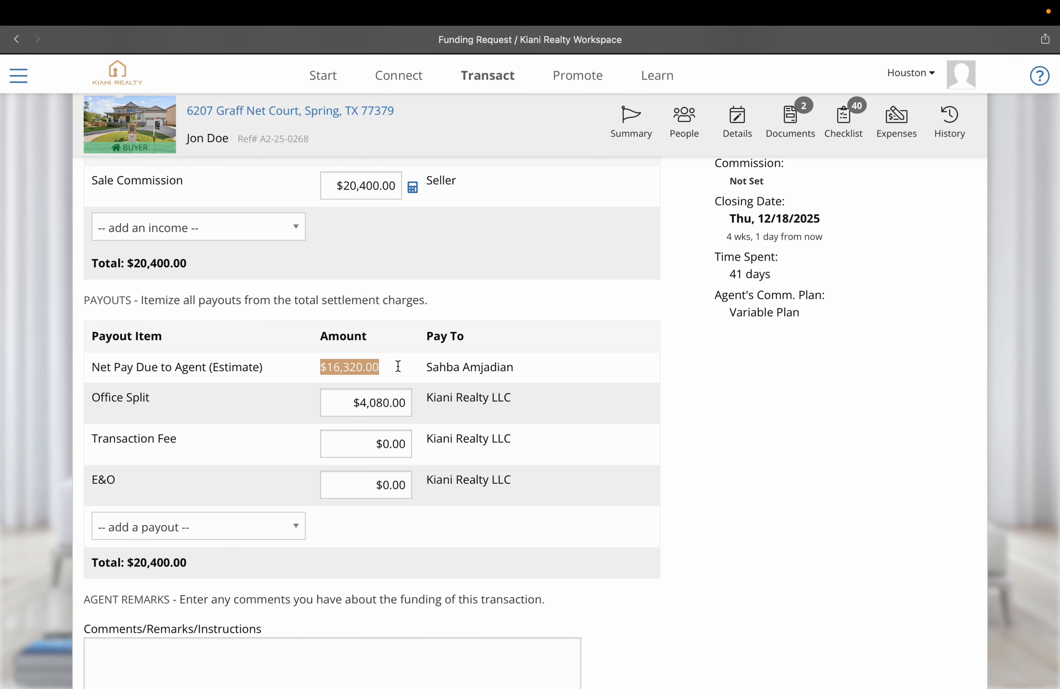
click(497, 359)
Step: Add a Contribution to Buyer payout to the funding request, look through the other payout types, and remove the added payout
scroll(364, 459, down, 2)
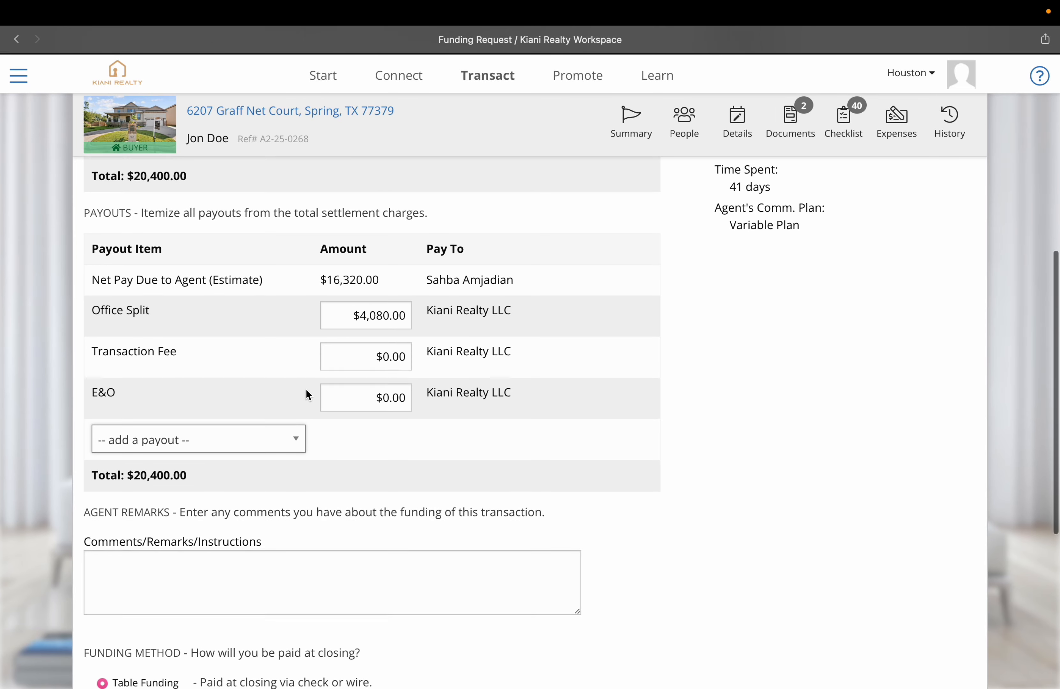
scroll(224, 411, down, 1)
click(188, 413)
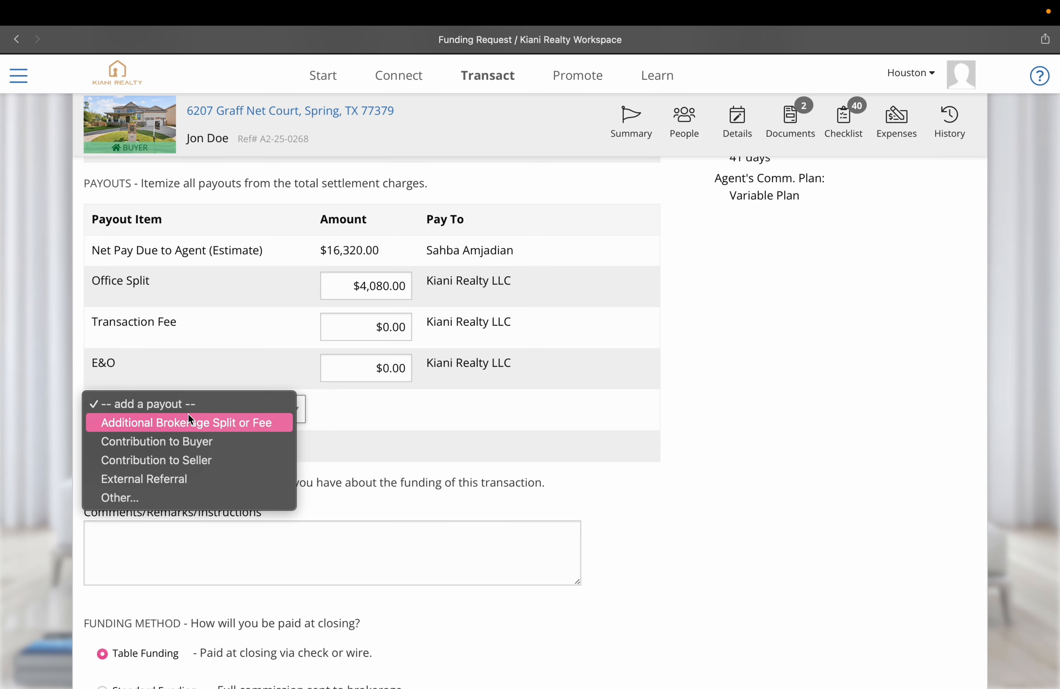
click(204, 441)
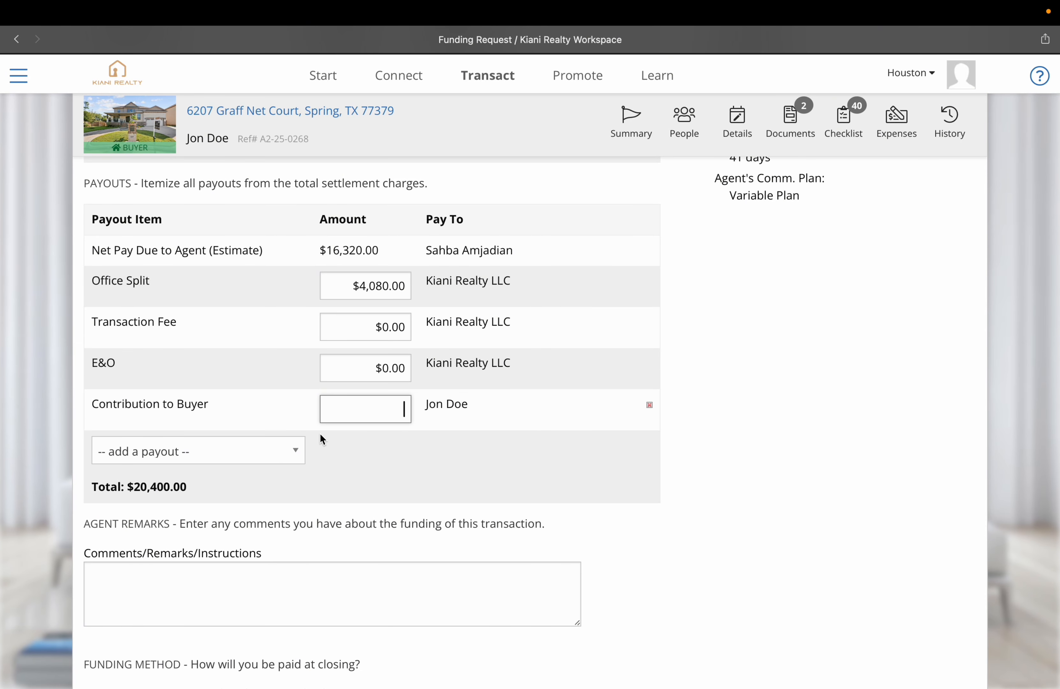
click(279, 448)
click(265, 495)
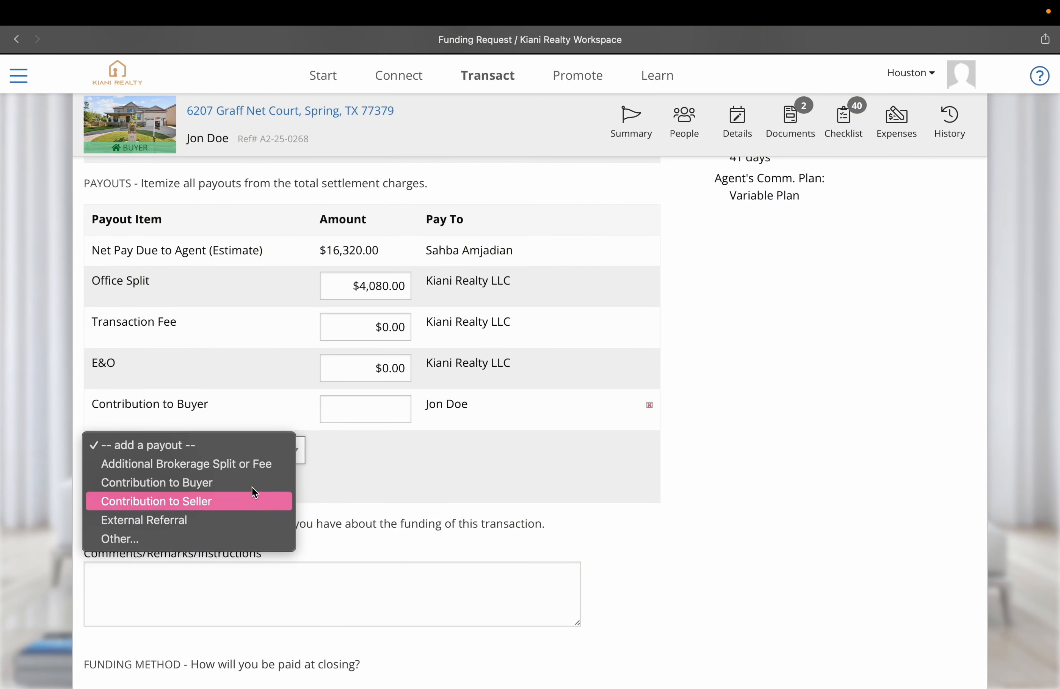
click(649, 407)
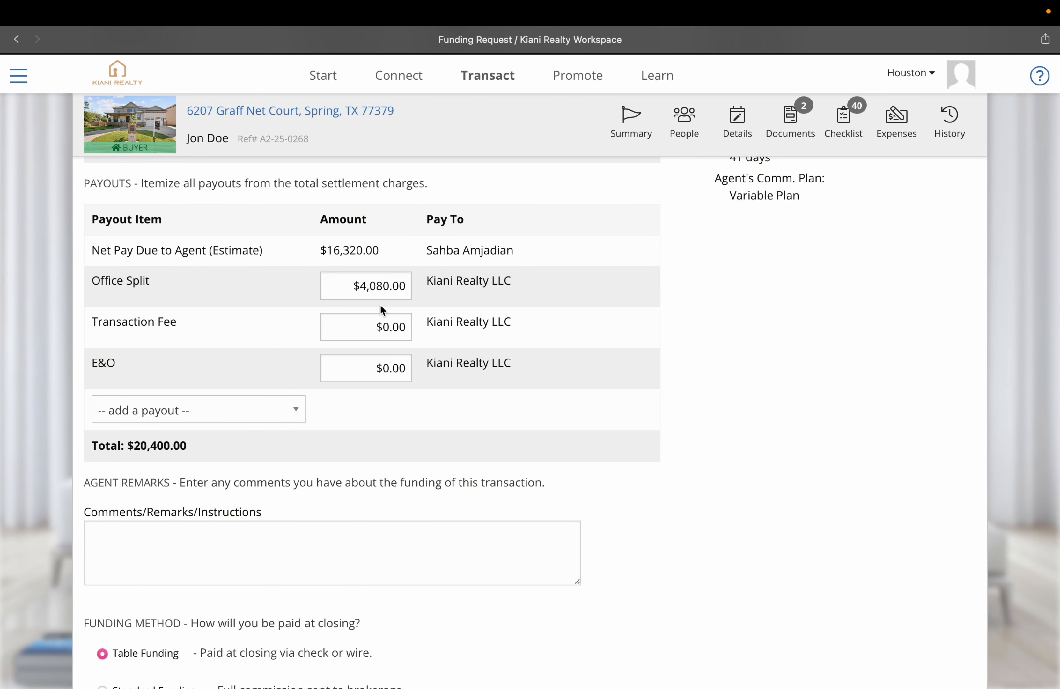
Step: Review the title company details, payouts and funding methods, and create the funding request with Table Funding
scroll(428, 439, down, 3)
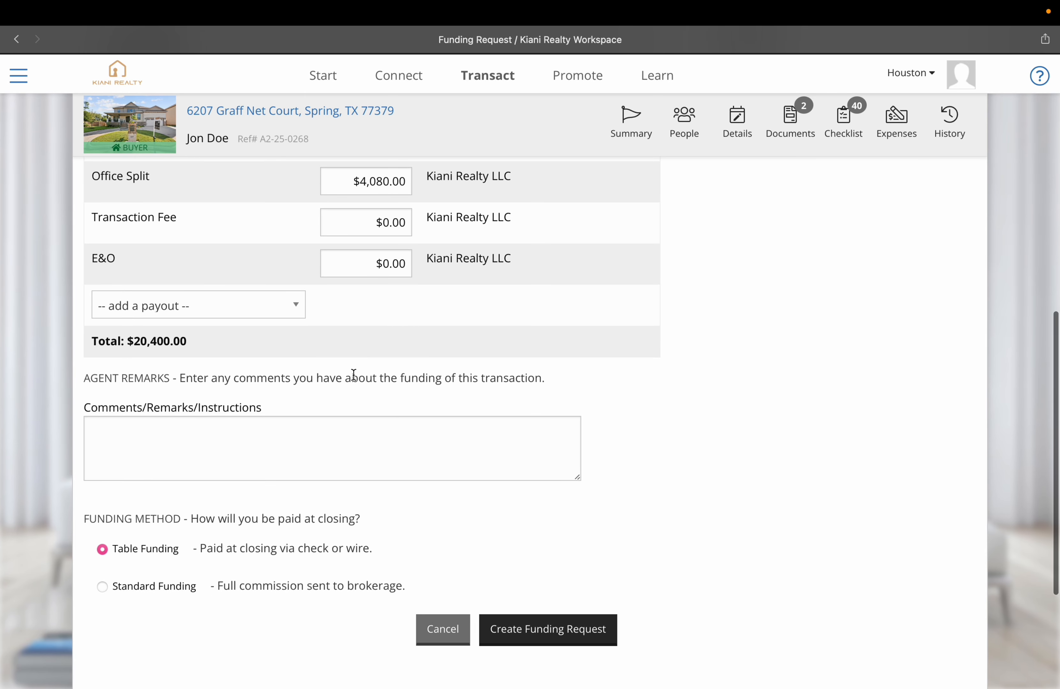
scroll(452, 355, down, 2)
scroll(274, 432, down, 2)
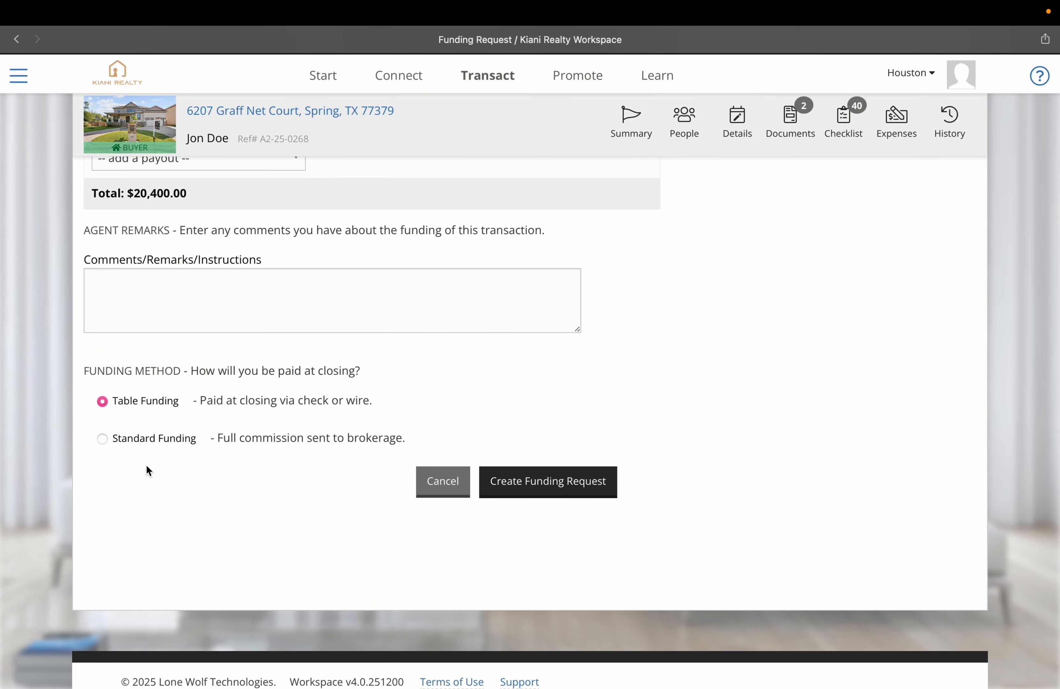
drag(220, 439, 408, 439)
click(306, 492)
scroll(306, 492, up, 10)
scroll(382, 372, up, 5)
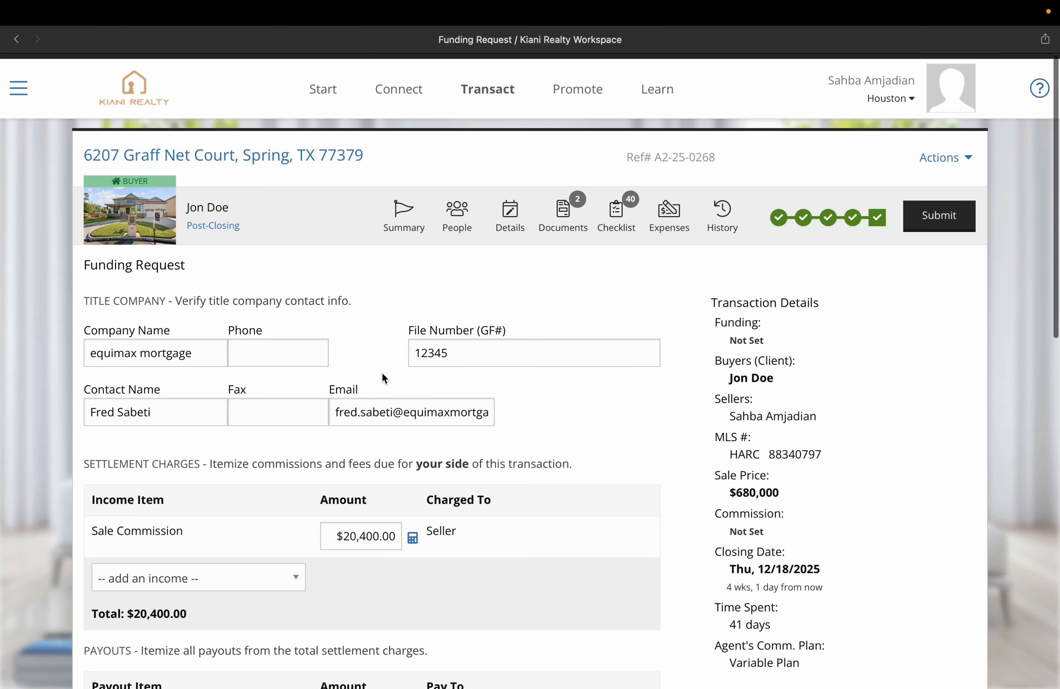
scroll(382, 371, down, 15)
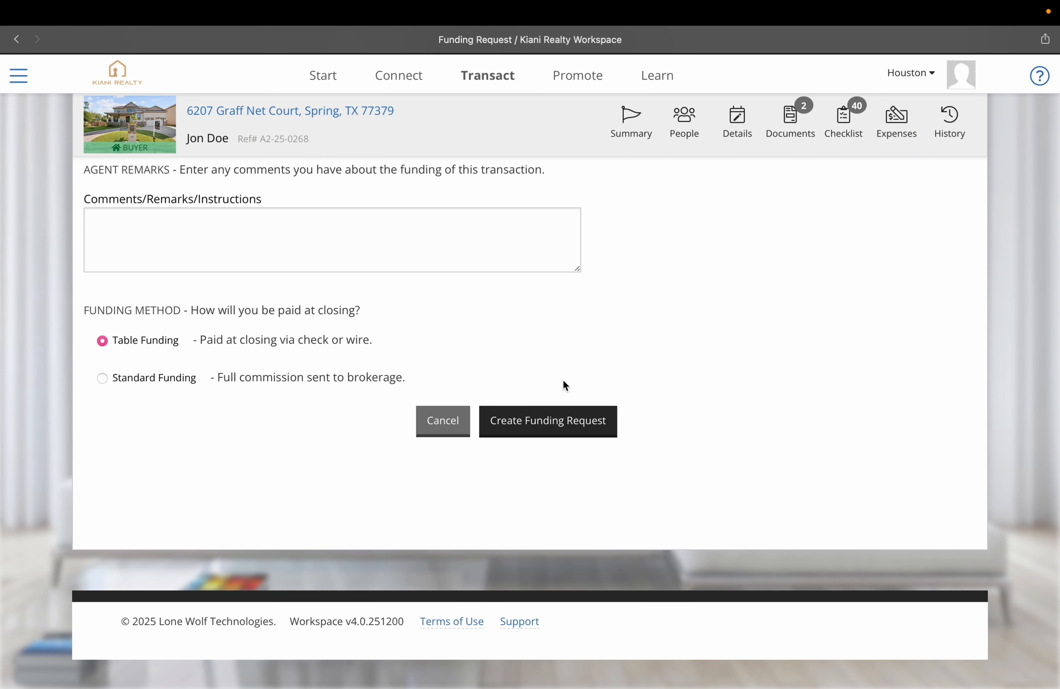
scroll(562, 380, up, 4)
scroll(563, 380, up, 5)
scroll(563, 380, down, 6)
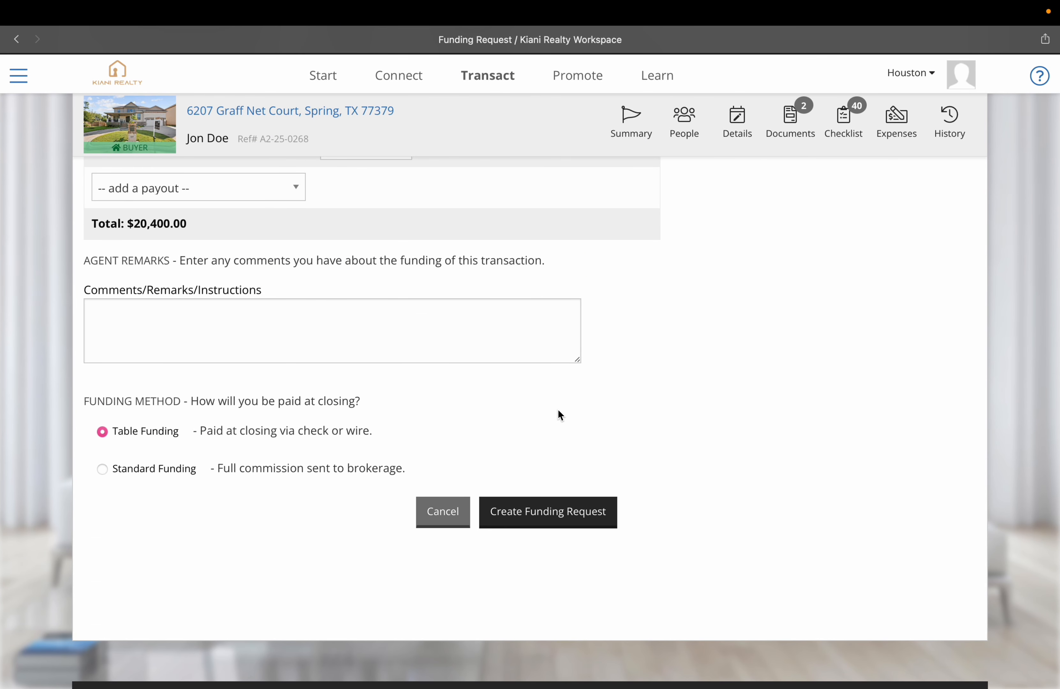
click(577, 503)
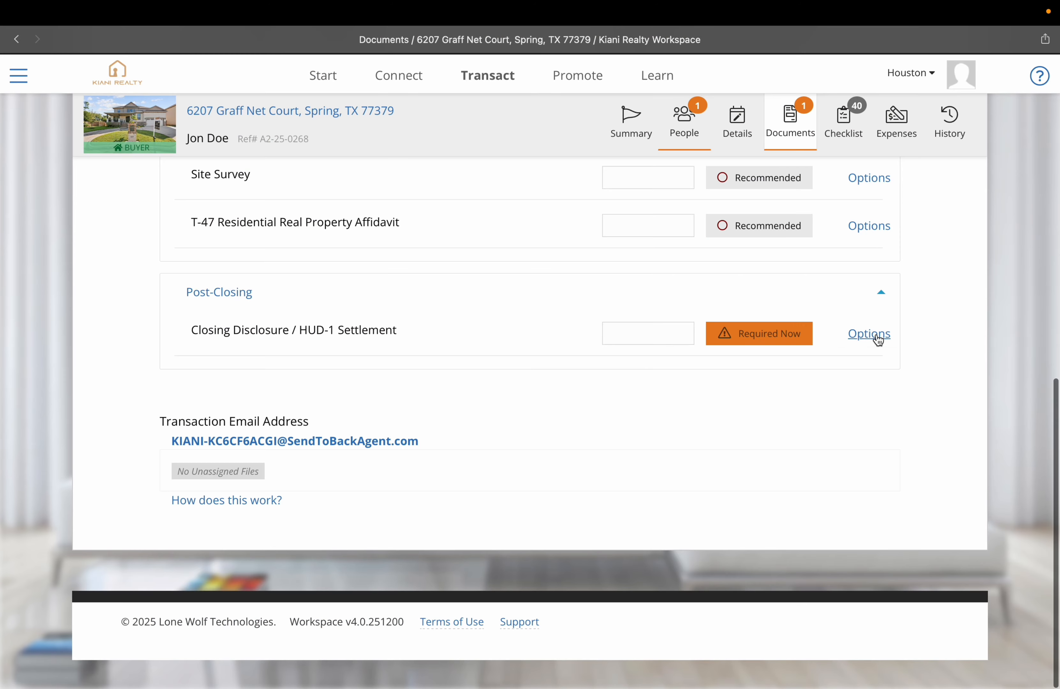
Step: Start attaching a file from the computer for the Post-Closing entry Closing Disclosure / HUD-1 Settlement
click(879, 340)
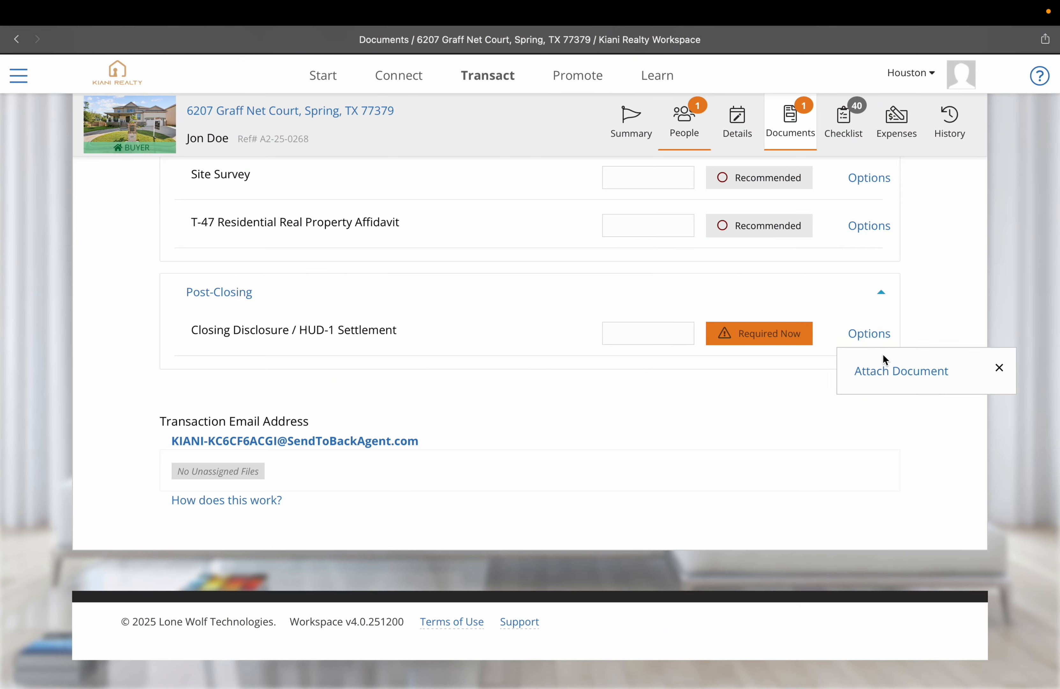
click(888, 372)
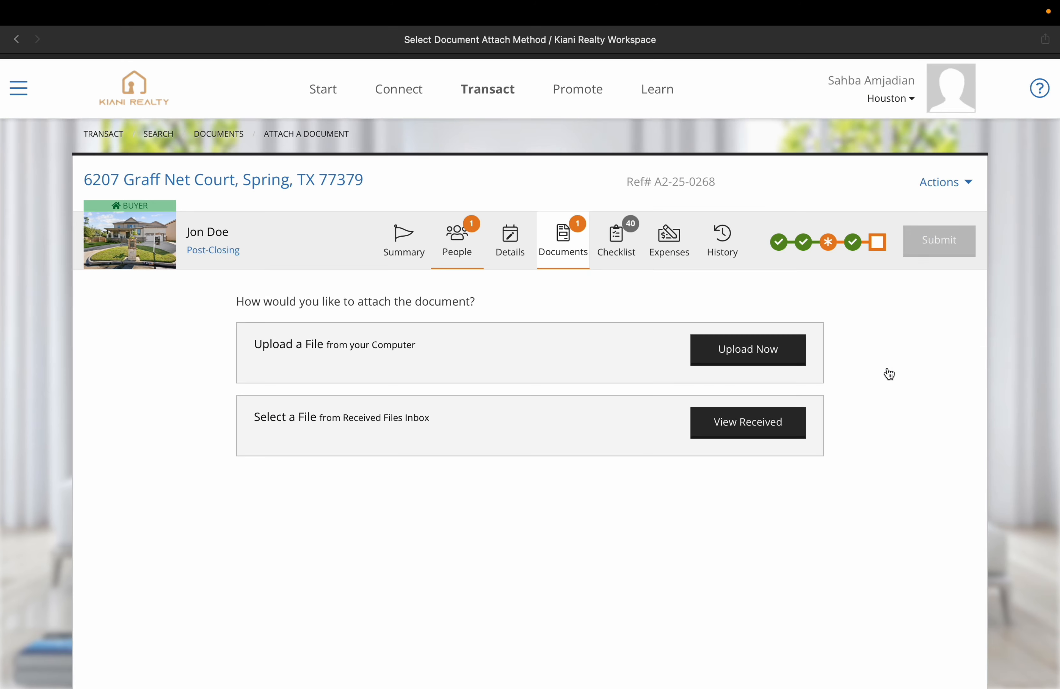
click(752, 352)
click(318, 381)
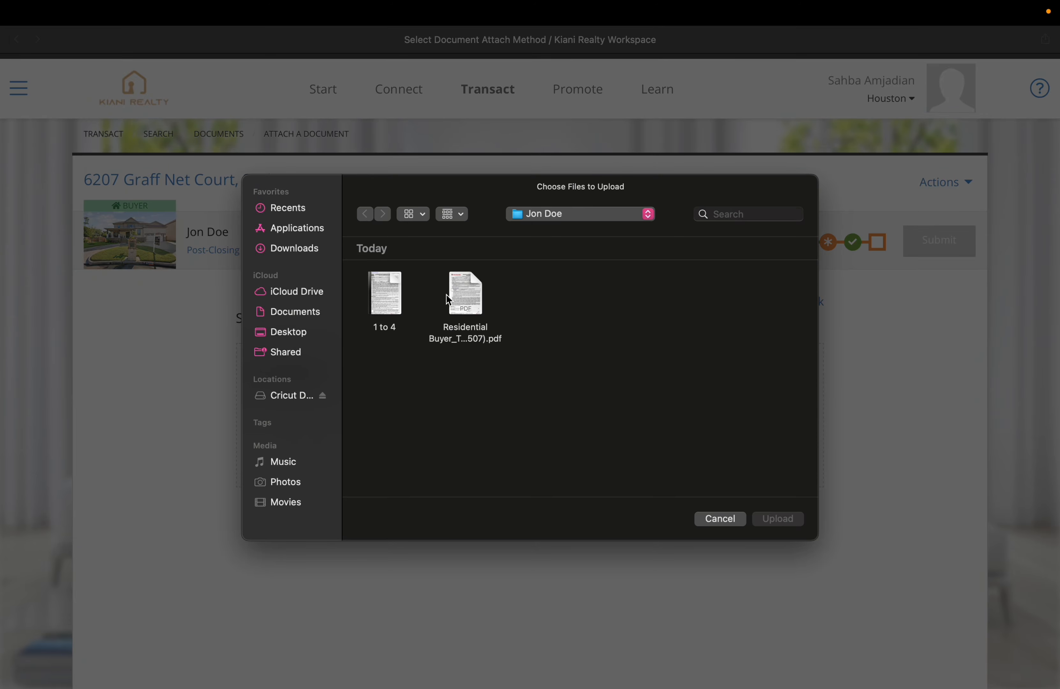